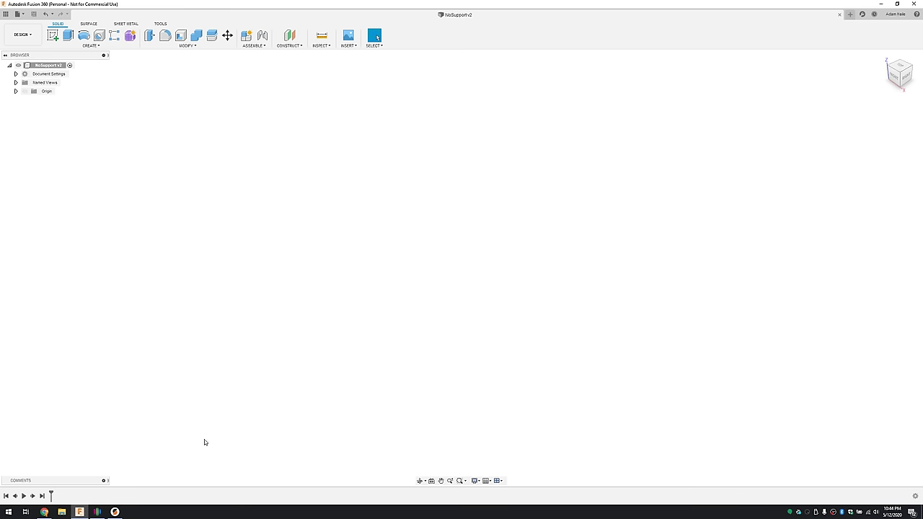
# - Switch to the browser, examine the enlarged Engravinator enclosure photo and its screwed printed parts, and return to the CAD model
pyautogui.click(45, 511)
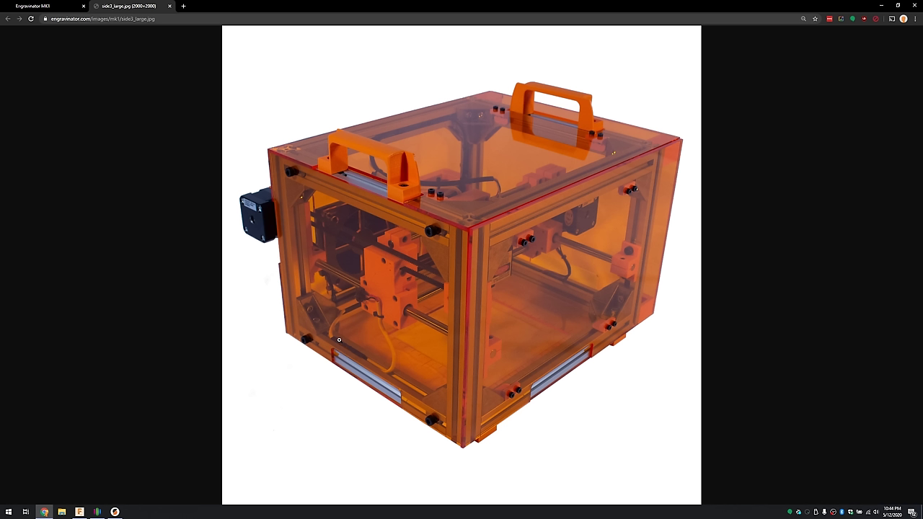
pyautogui.click(391, 283)
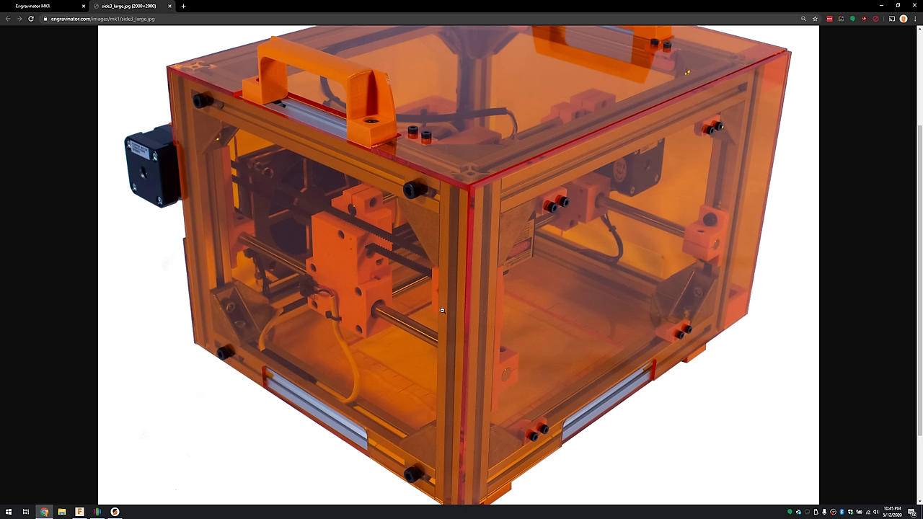
pyautogui.click(880, 7)
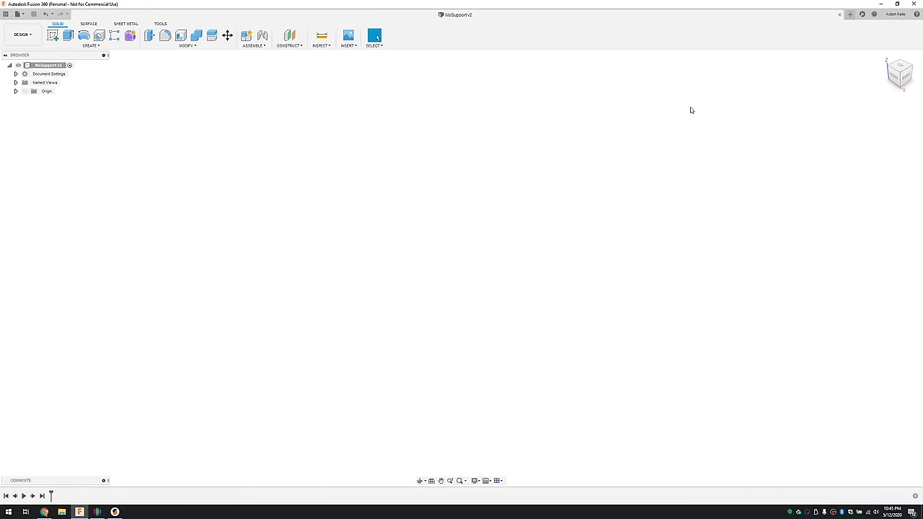
# - Start a sketch on the horizontal plane and draw a center rectangle about 50 mm square around the origin
pyautogui.click(52, 35)
pyautogui.click(504, 277)
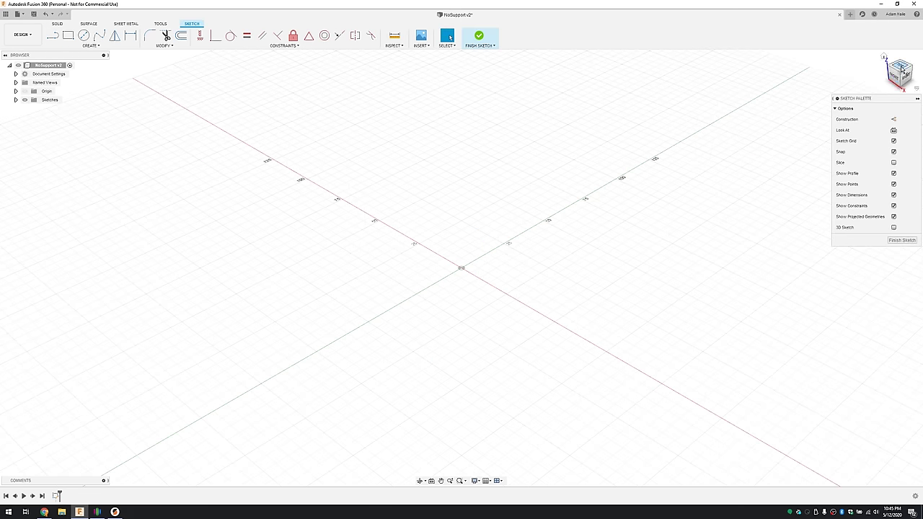
pyautogui.click(74, 38)
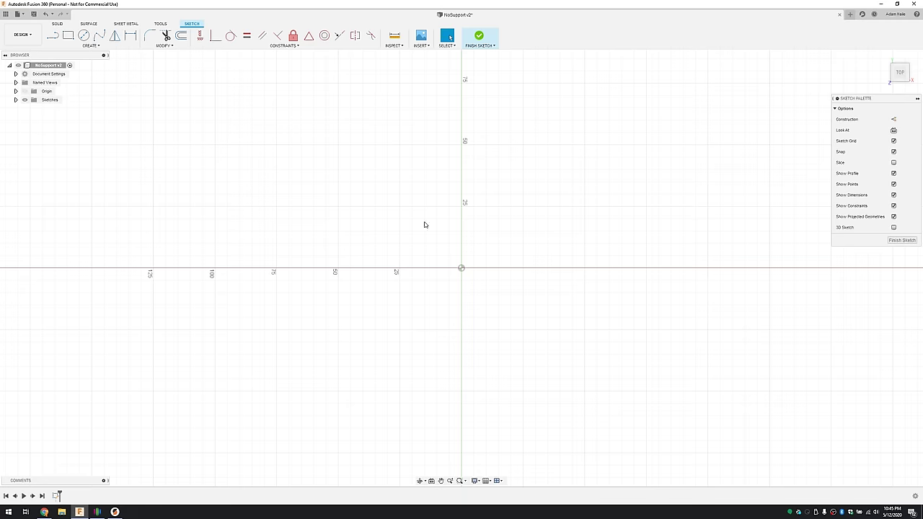
pyautogui.click(893, 130)
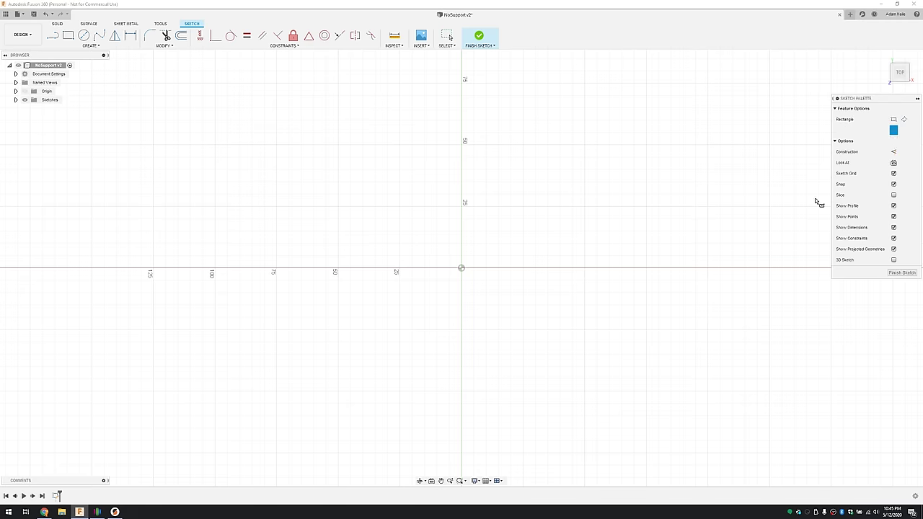
pyautogui.click(462, 269)
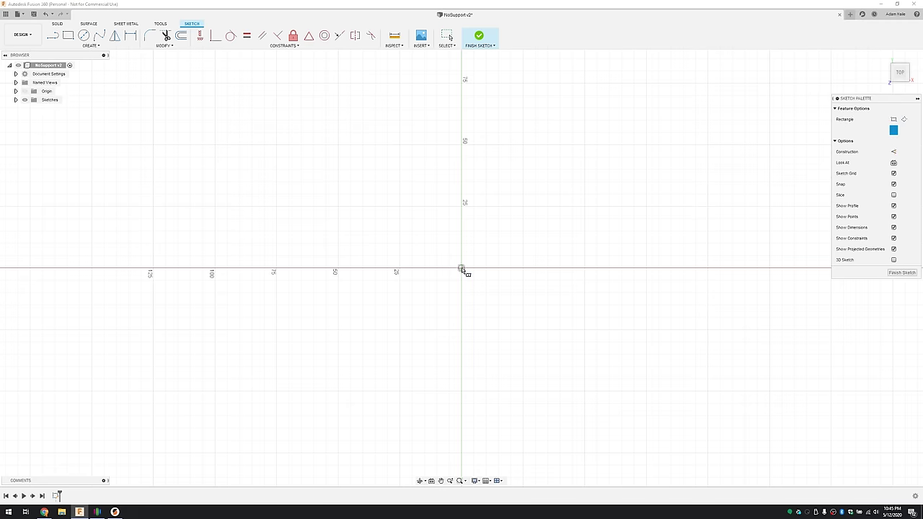
pyautogui.click(523, 330)
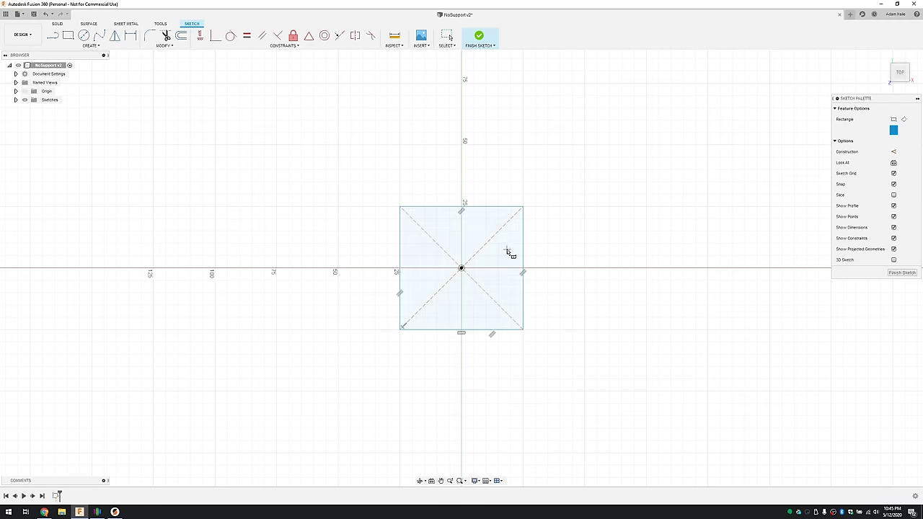
# - Review the user parameters M3Hole, M3Head and LayerHeight with their expressions
pyautogui.click(172, 46)
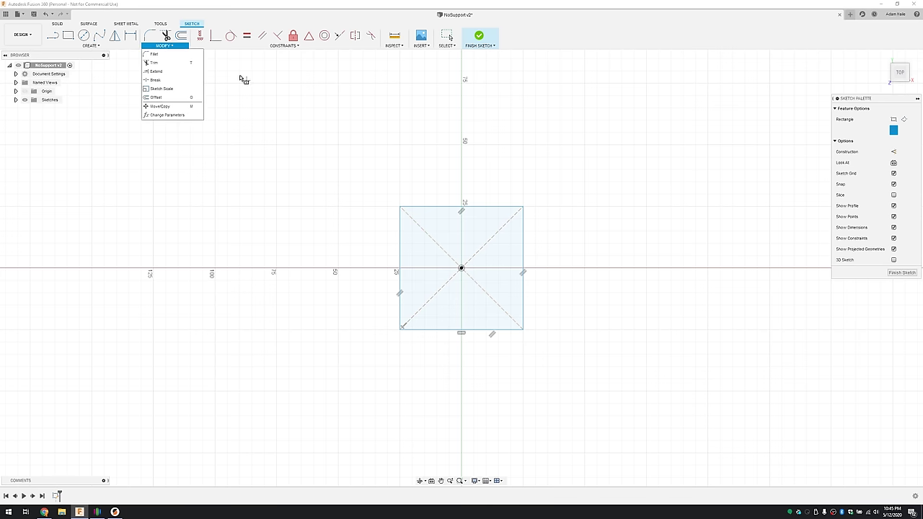
pyautogui.click(191, 117)
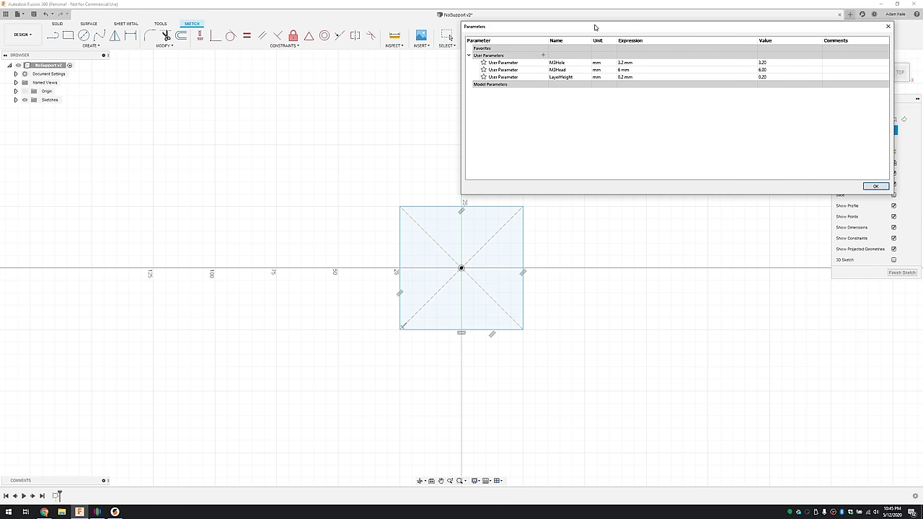
pyautogui.moveTo(596, 26); pyautogui.dragTo(455, 122)
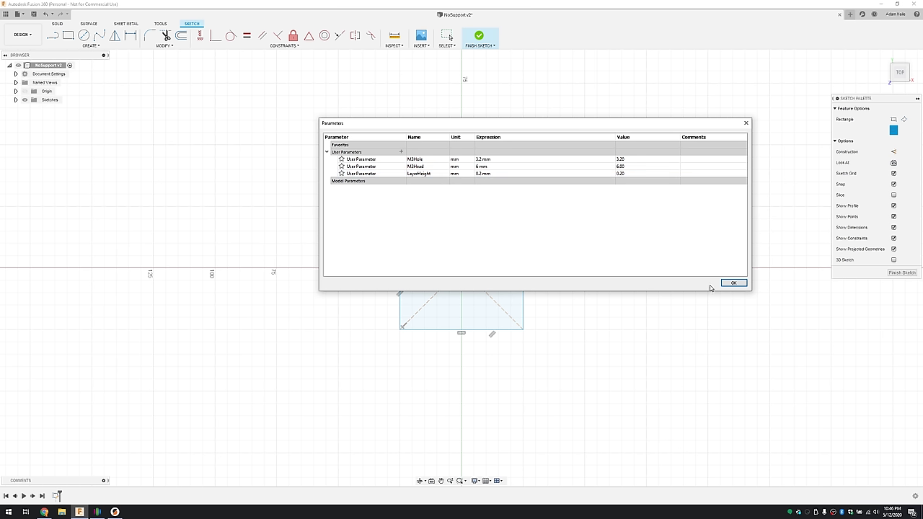
pyautogui.click(733, 282)
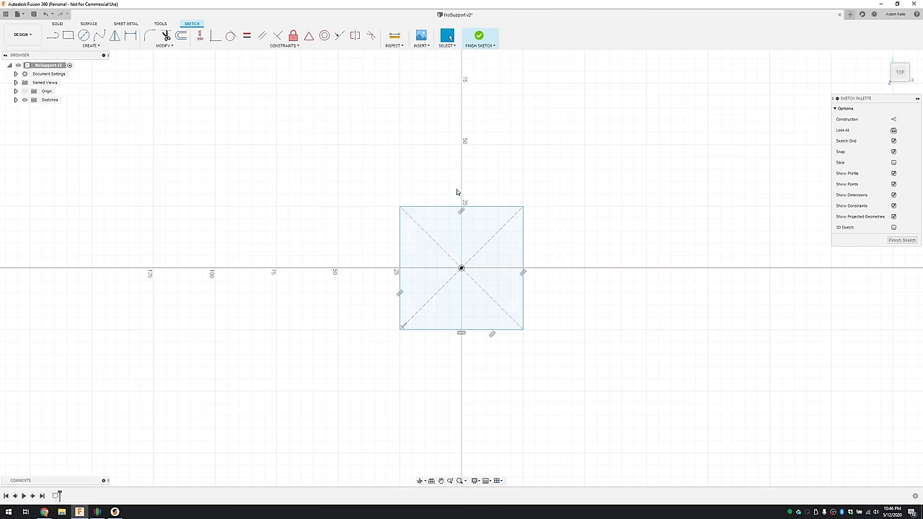
# - Draw a circle centred on the origin with its diameter set to the M3Head parameter
pyautogui.press('c')
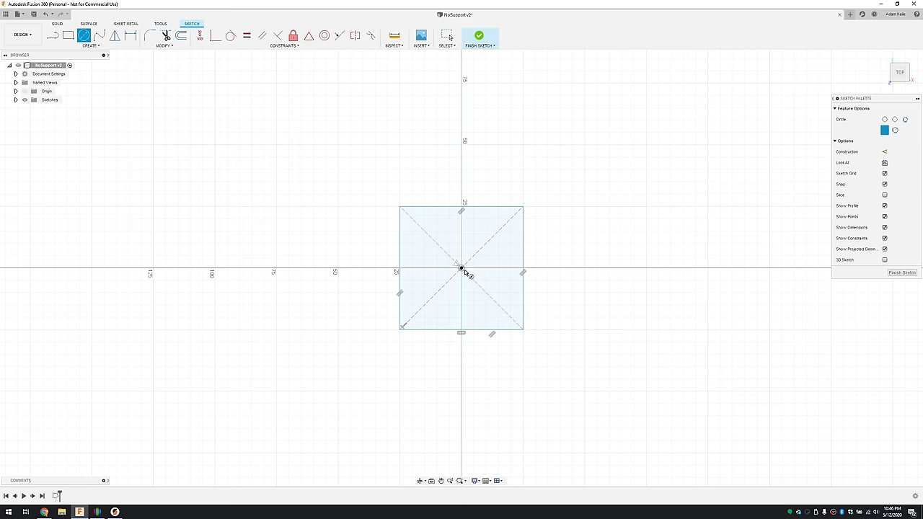
pyautogui.click(462, 268)
pyautogui.write('M3Head')
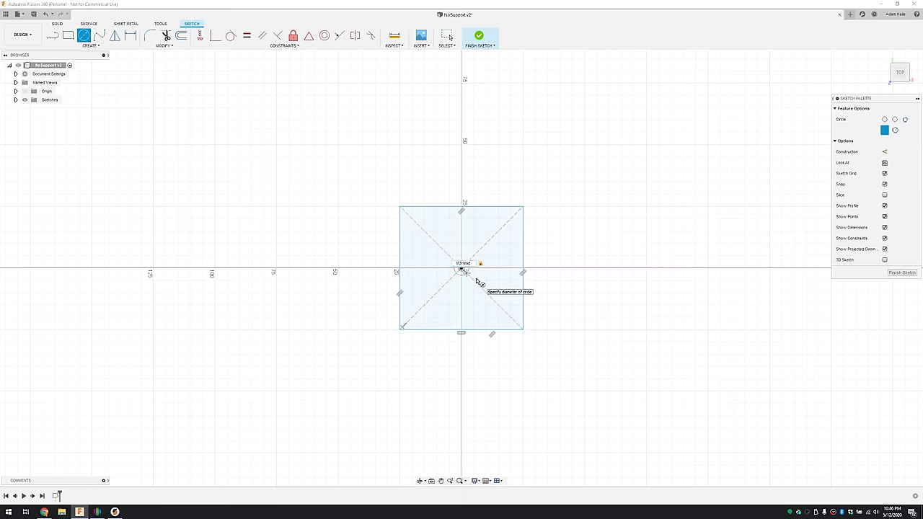
pyautogui.press('Return')
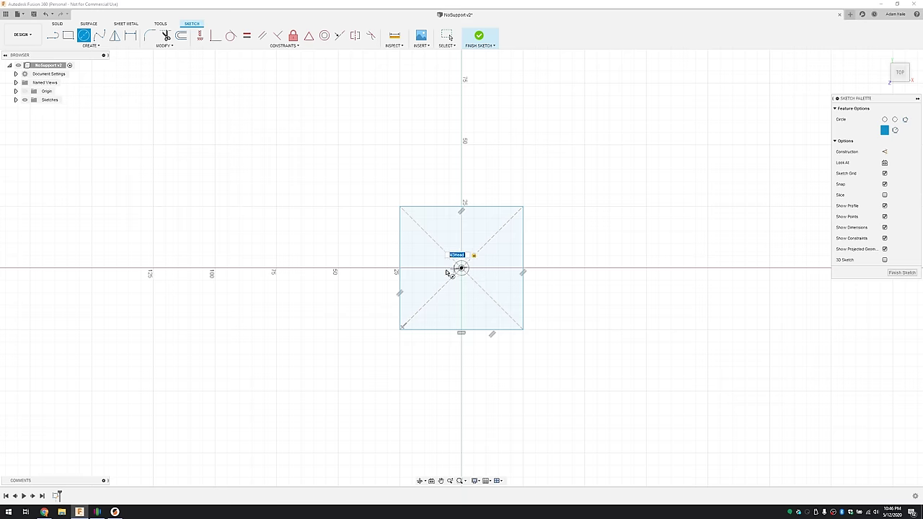
# - Add a smaller concentric circle at the origin with its diameter set to the M3Hole parameter
pyautogui.scroll(5, 469, 277)
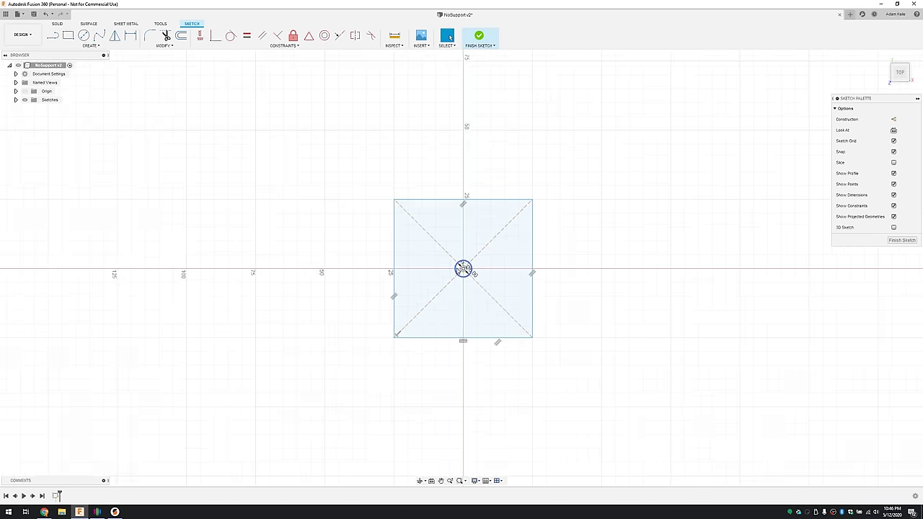
pyautogui.doubleClick(483, 277)
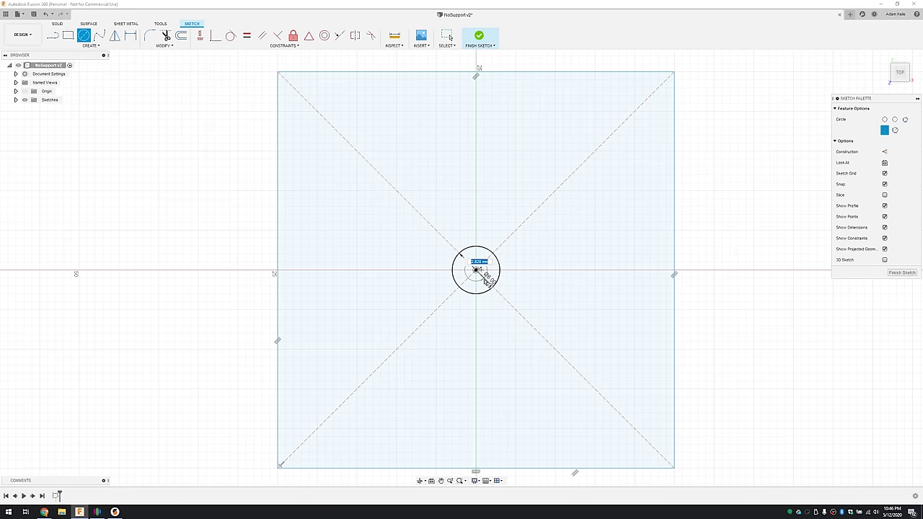
pyautogui.write('M3')
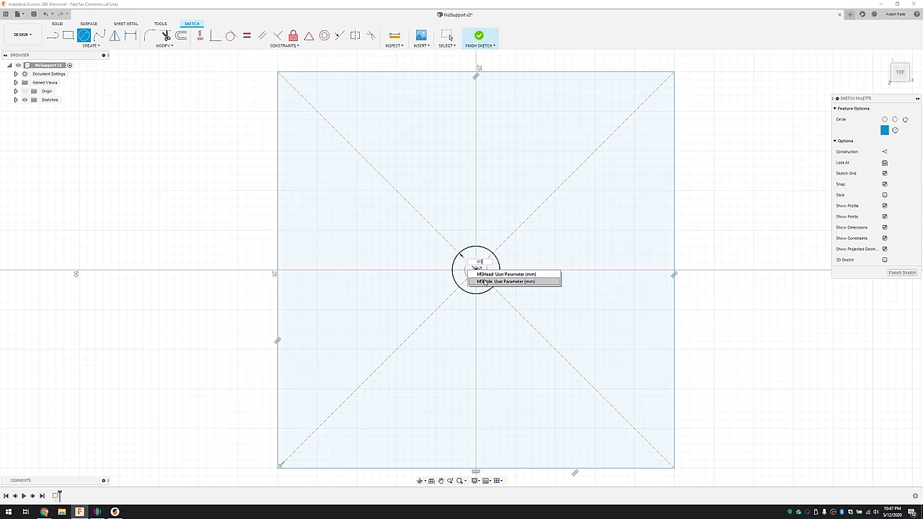
pyautogui.click(484, 282)
pyautogui.press('Return')
pyautogui.press('Escape')
pyautogui.scroll(-2, 492, 206)
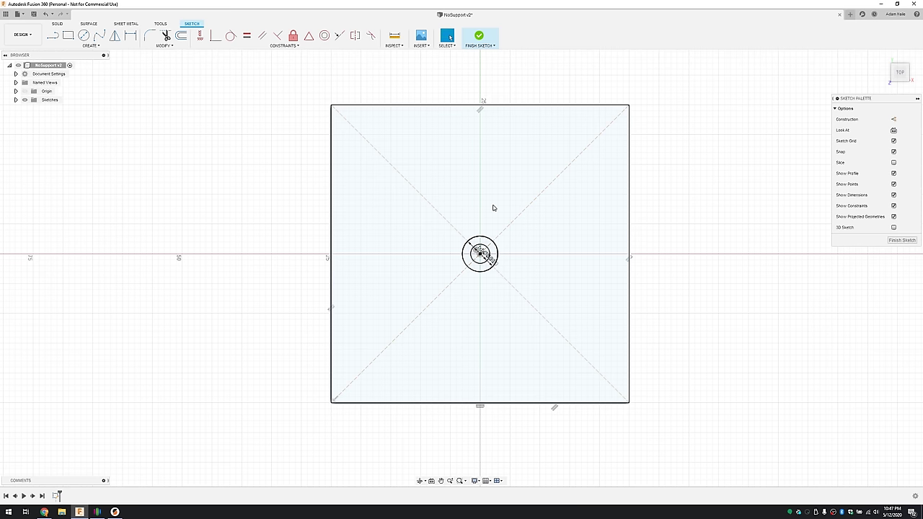
# - Dimension the square's upper edge to 25 mm and finish the sketch
pyautogui.press('d')
pyautogui.click(495, 105)
pyautogui.click(488, 77)
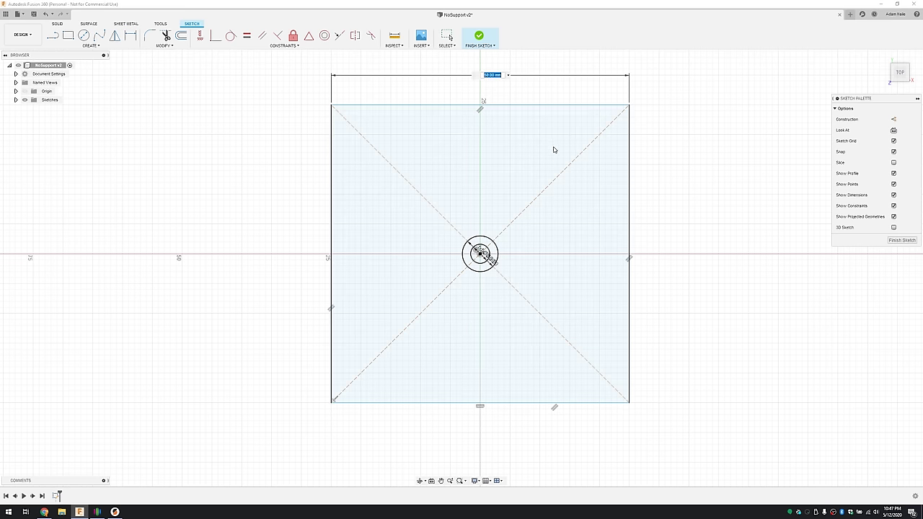
pyautogui.write('25')
pyautogui.press('Return')
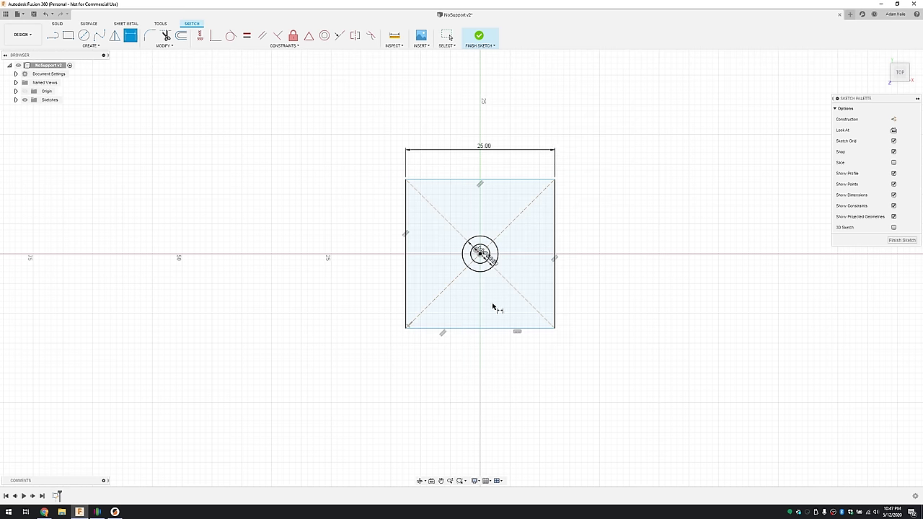
pyautogui.moveTo(514, 242); pyautogui.dragTo(439, 230, button='middle')
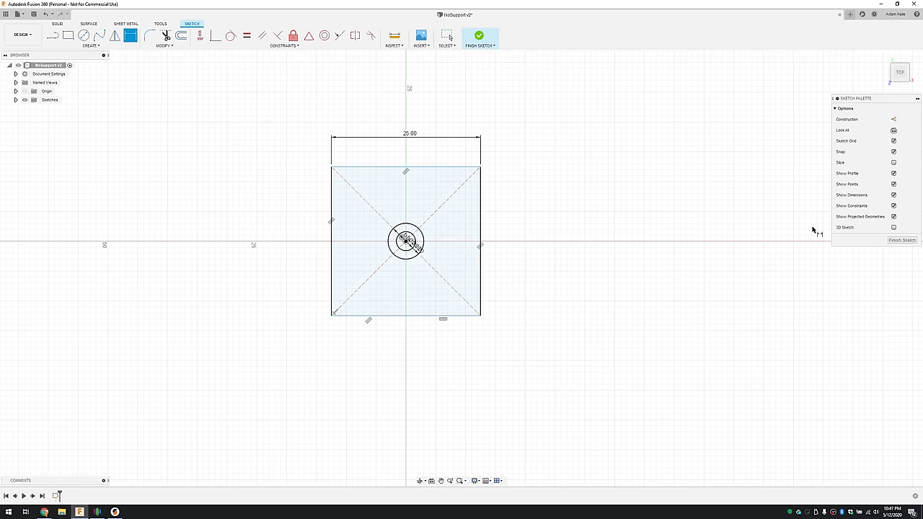
pyautogui.click(905, 243)
# - Extrude the square profile together with the ring between the circles 10 mm, leaving the inner M3 hole open
pyautogui.click(370, 309)
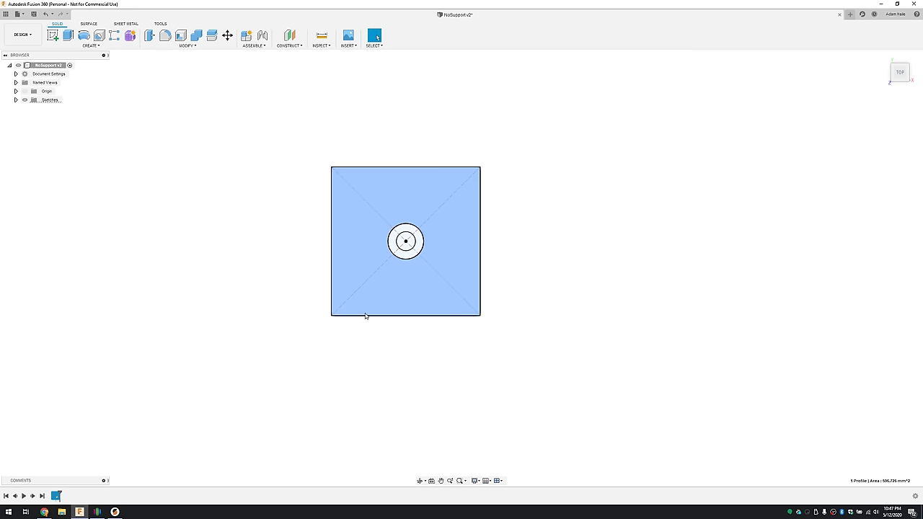
pyautogui.moveTo(366, 315)
pyautogui.keyDown('shift'); pyautogui.mouseDown(button='middle')
pyautogui.moveTo(341, 281)
pyautogui.moveTo(346, 275)
pyautogui.mouseUp(button='middle'); pyautogui.keyUp('shift')
pyautogui.keyDown('ctrl'); pyautogui.click(401, 251); pyautogui.keyUp('ctrl')
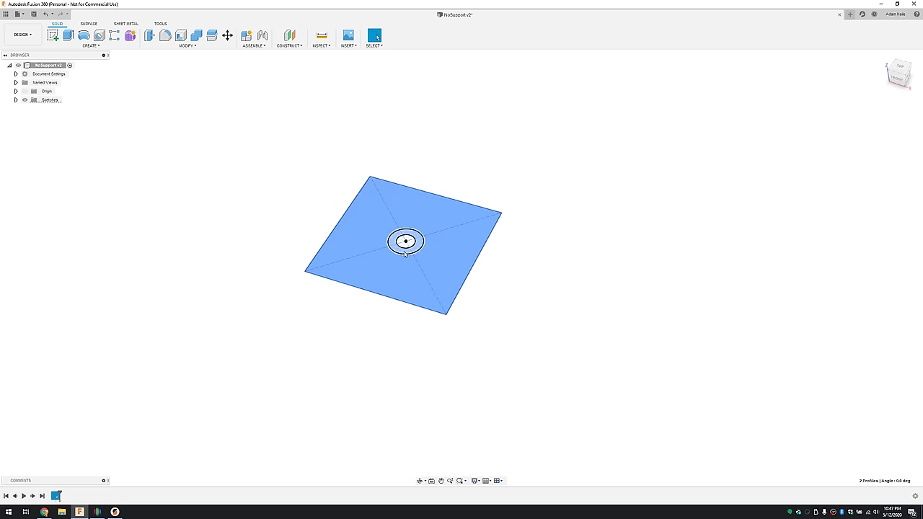
pyautogui.press('e')
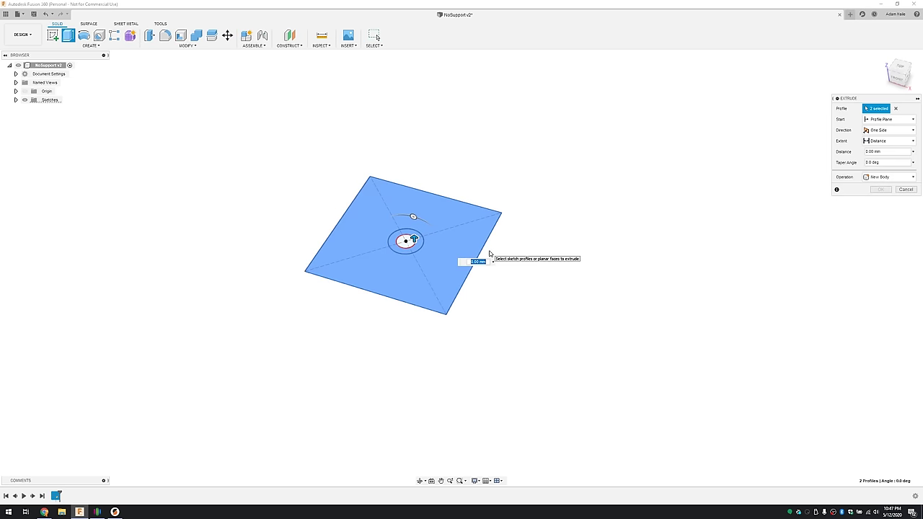
pyautogui.write('10')
pyautogui.press('Return')
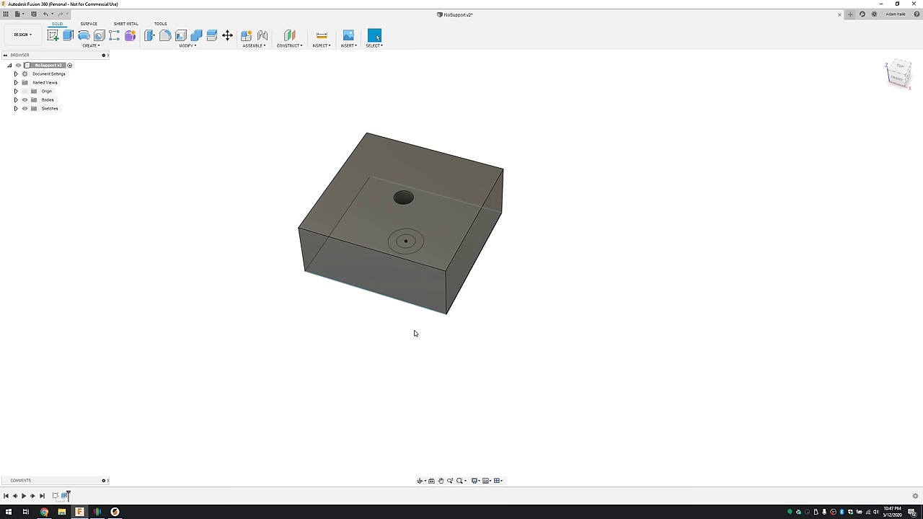
# - Extrude the ring between the two circles as a cut into the block's underside, forming the screw-head recess
pyautogui.keyDown('shift'); pyautogui.moveTo(414, 333); pyautogui.dragTo(395, 260, button='middle'); pyautogui.keyUp('shift')
pyautogui.click(398, 252)
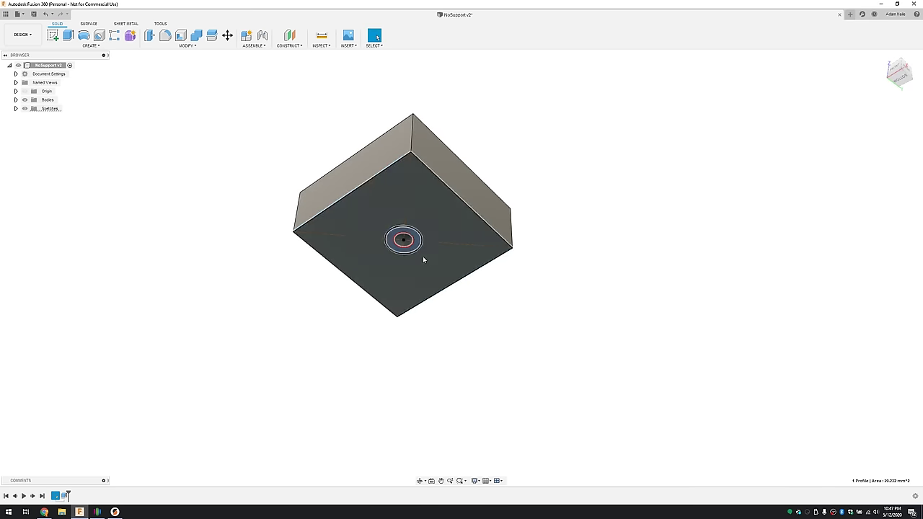
pyautogui.press('e')
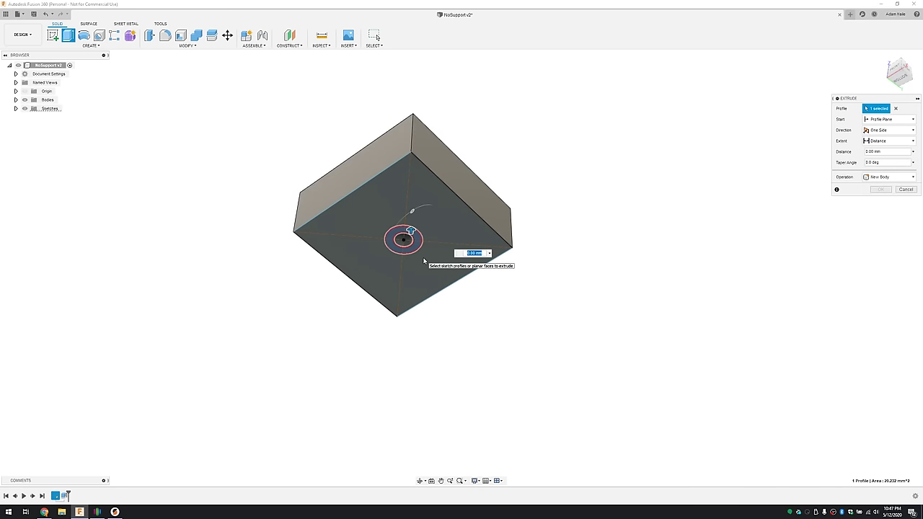
pyautogui.press('Escape')
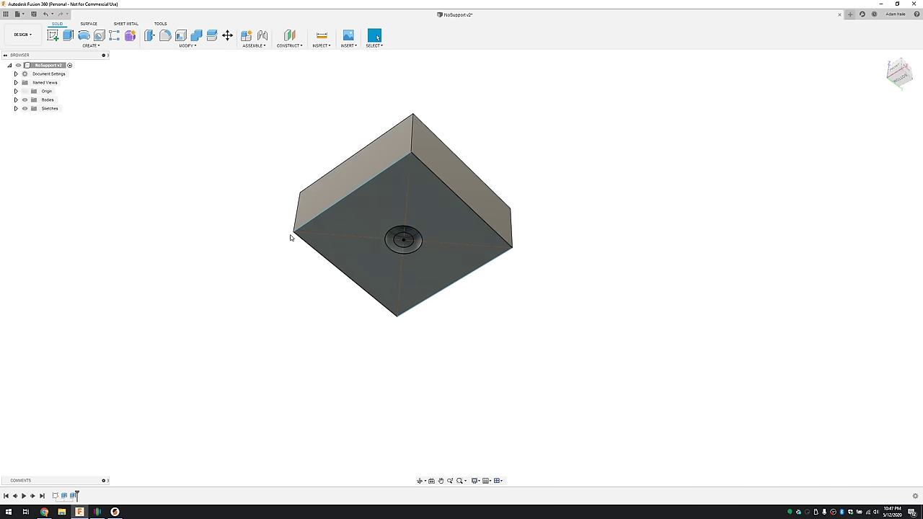
# - Hide the sketches and inspect the recessed screw hole from the block's underside
pyautogui.keyDown('shift'); pyautogui.moveTo(290, 235); pyautogui.dragTo(300, 264, button='middle'); pyautogui.keyUp('shift')
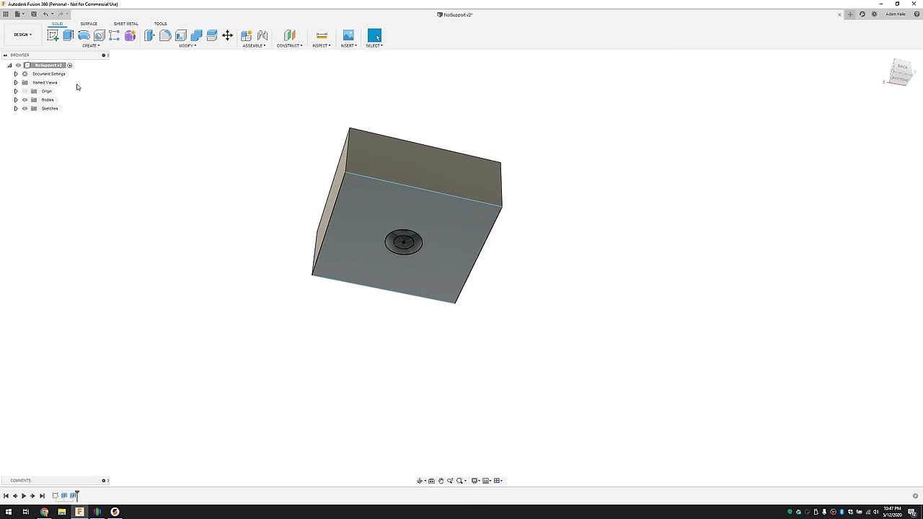
pyautogui.click(25, 108)
pyautogui.moveTo(364, 255)
pyautogui.keyDown('shift'); pyautogui.mouseDown(button='middle')
pyautogui.moveTo(313, 220)
pyautogui.moveTo(293, 253)
pyautogui.moveTo(307, 274)
pyautogui.moveTo(297, 270)
pyautogui.moveTo(297, 297)
pyautogui.moveTo(296, 168)
pyautogui.moveTo(378, 325)
pyautogui.mouseUp(button='middle'); pyautogui.keyUp('shift')
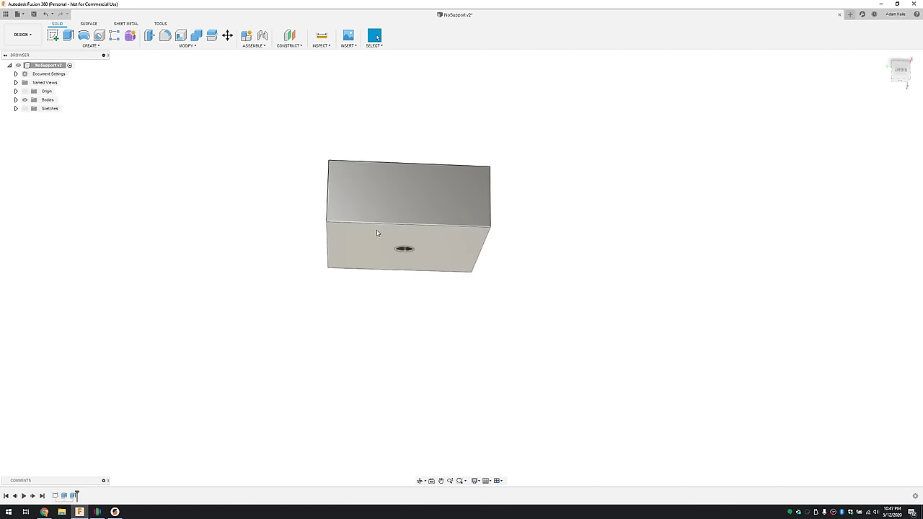
pyautogui.moveTo(354, 276)
pyautogui.keyDown('shift'); pyautogui.mouseDown(button='middle')
pyautogui.moveTo(358, 266)
pyautogui.moveTo(363, 286)
pyautogui.moveTo(358, 243)
pyautogui.moveTo(354, 280)
pyautogui.mouseUp(button='middle'); pyautogui.keyUp('shift')
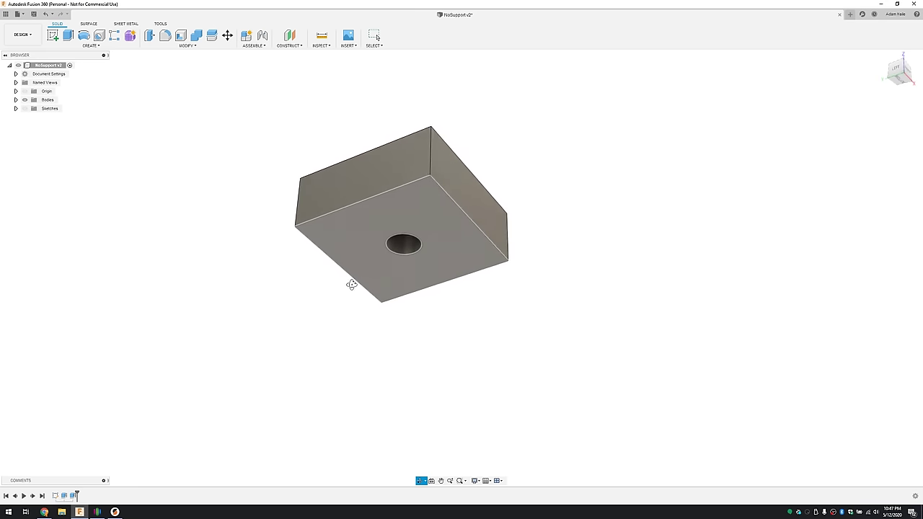
pyautogui.keyDown('shift'); pyautogui.moveTo(351, 285); pyautogui.dragTo(372, 271, button='middle'); pyautogui.keyUp('shift')
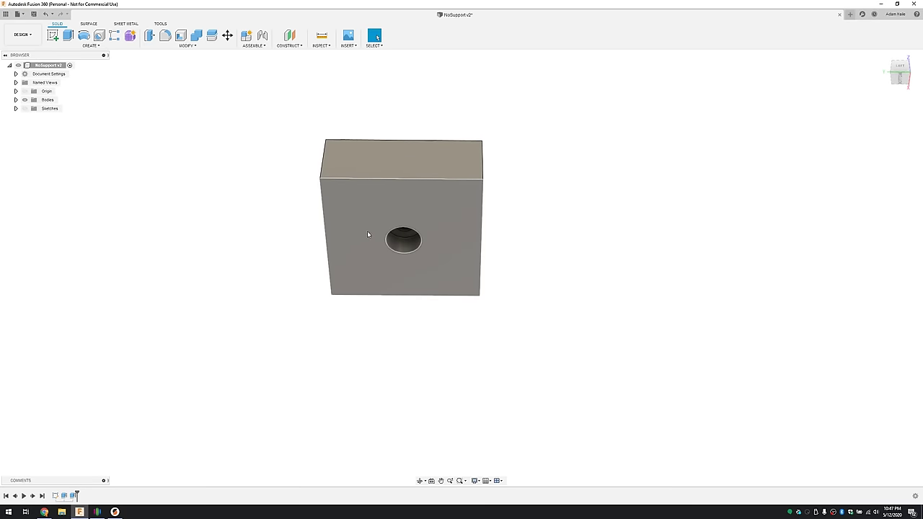
pyautogui.keyDown('shift'); pyautogui.moveTo(372, 258); pyautogui.dragTo(348, 245, button='middle'); pyautogui.keyUp('shift')
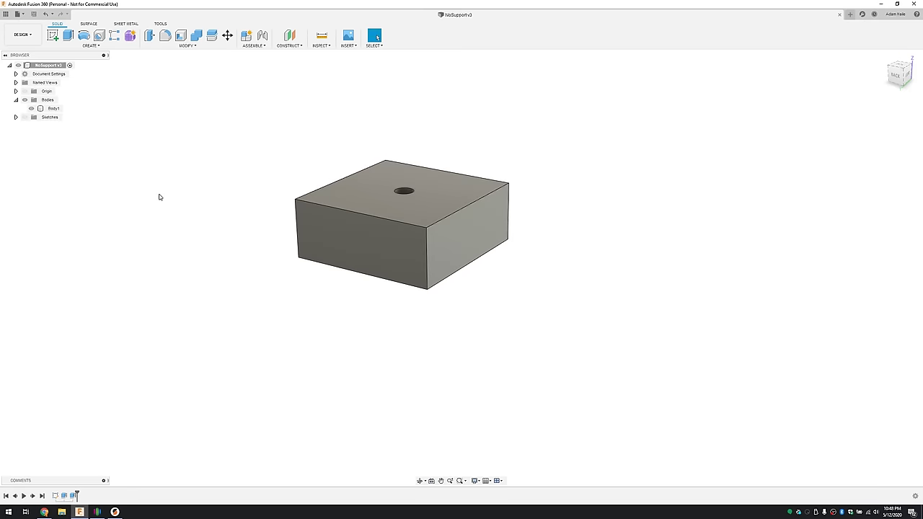
# - Export Body1 as a high-refinement binary STL without sending it to a print utility, and load Body1.stl into PrusaSlicer
pyautogui.rightClick(46, 108)
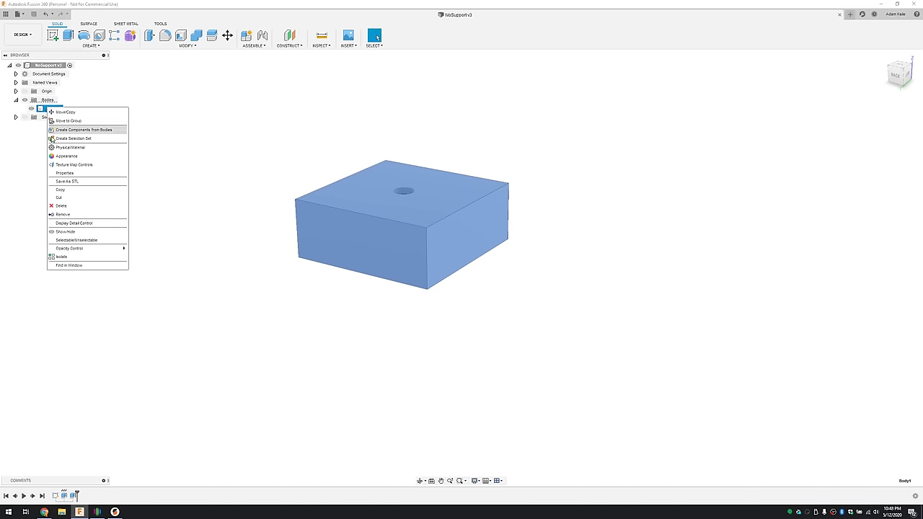
pyautogui.click(66, 181)
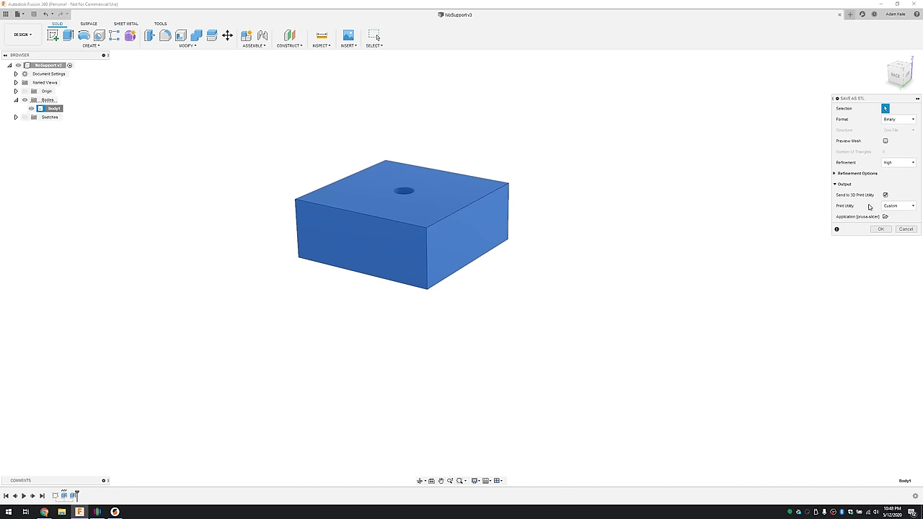
pyautogui.click(885, 195)
pyautogui.click(881, 207)
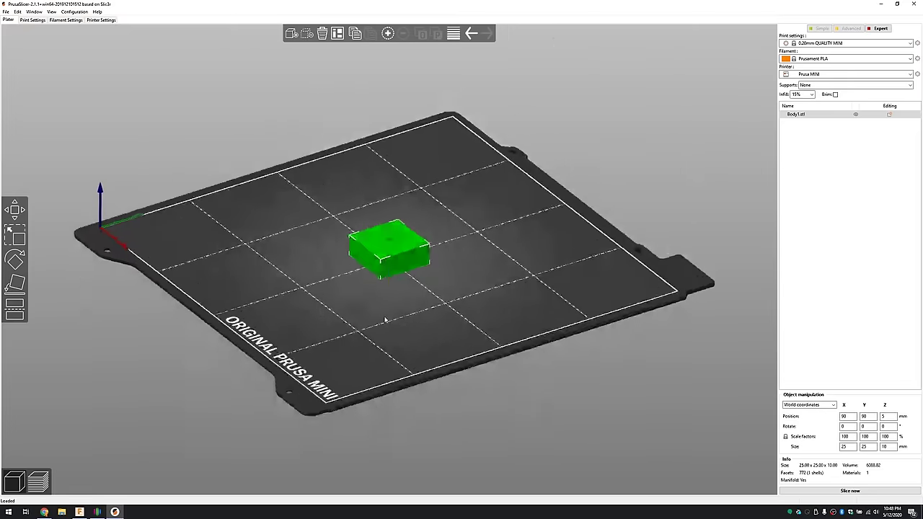
# - Examine the screw-head recess from the block's underside on the print bed, undoing any accidental move of the model
pyautogui.moveTo(384, 320); pyautogui.dragTo(398, 232)
pyautogui.scroll(3, 385, 254)
pyautogui.scroll(8, 385, 260)
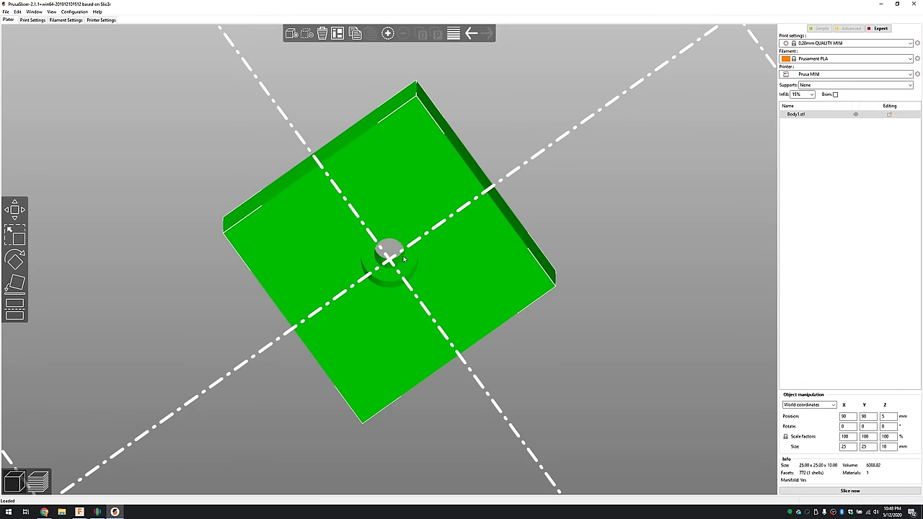
pyautogui.moveTo(431, 204); pyautogui.dragTo(430, 209)
pyautogui.hotkey('ctrl', 'z')
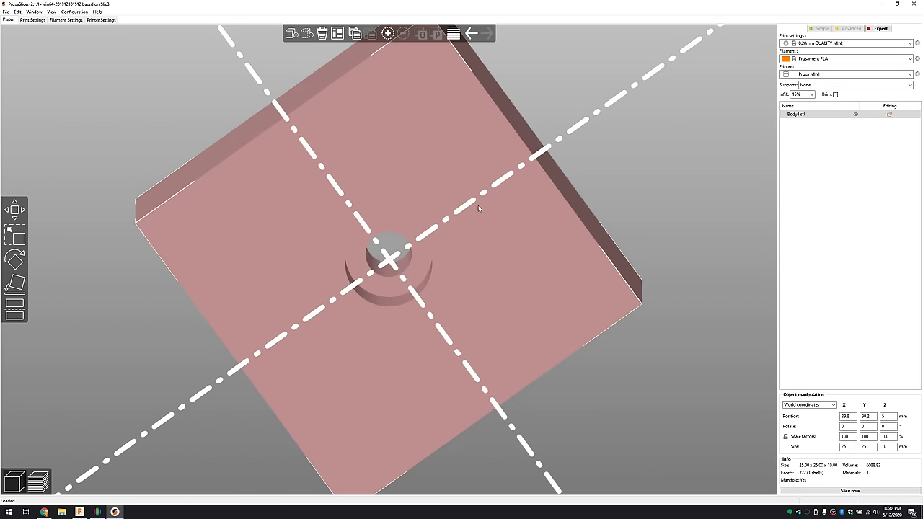
pyautogui.press('0')
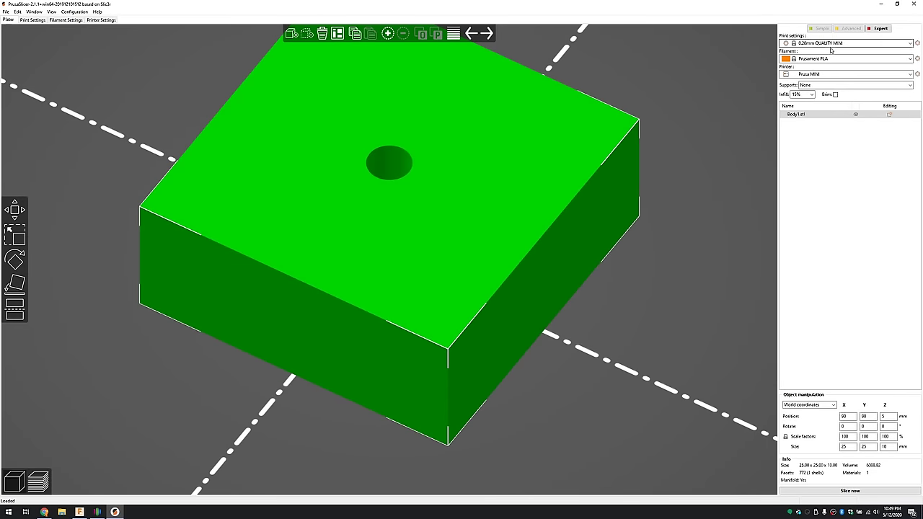
# - Slice the block and lower the layer preview to the 4.20 mm layer
pyautogui.click(837, 490)
pyautogui.moveTo(543, 339); pyautogui.dragTo(523, 383, button='middle')
pyautogui.scroll(2, 641, 120)
pyautogui.scroll(-4, 641, 119)
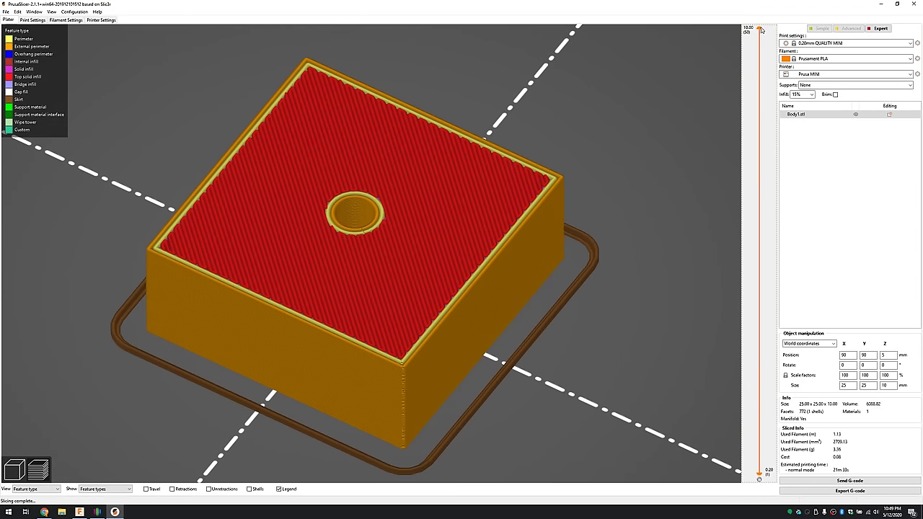
pyautogui.moveTo(759, 29); pyautogui.dragTo(728, 291)
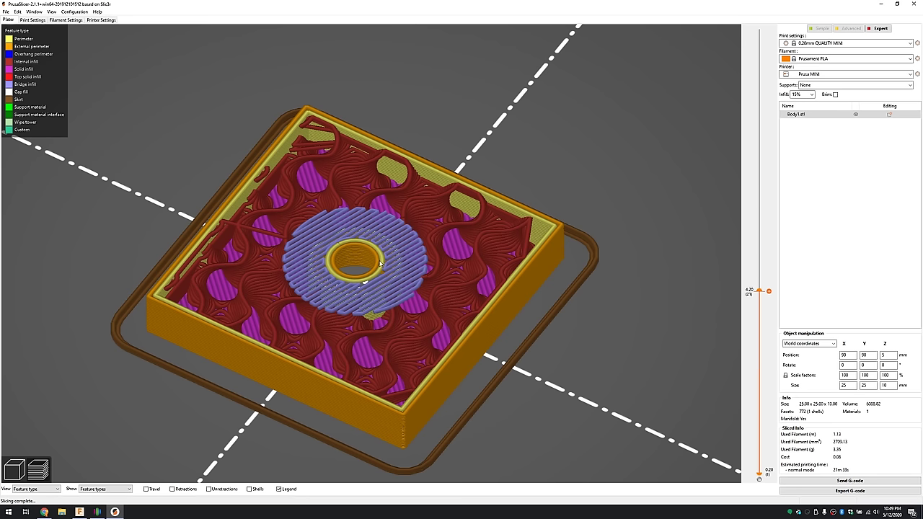
# - Compare the 4.00 mm and 4.20 mm layers around the screw hole, examining the bridge infill and the unsupported hole perimeters
pyautogui.scroll(5, 380, 268)
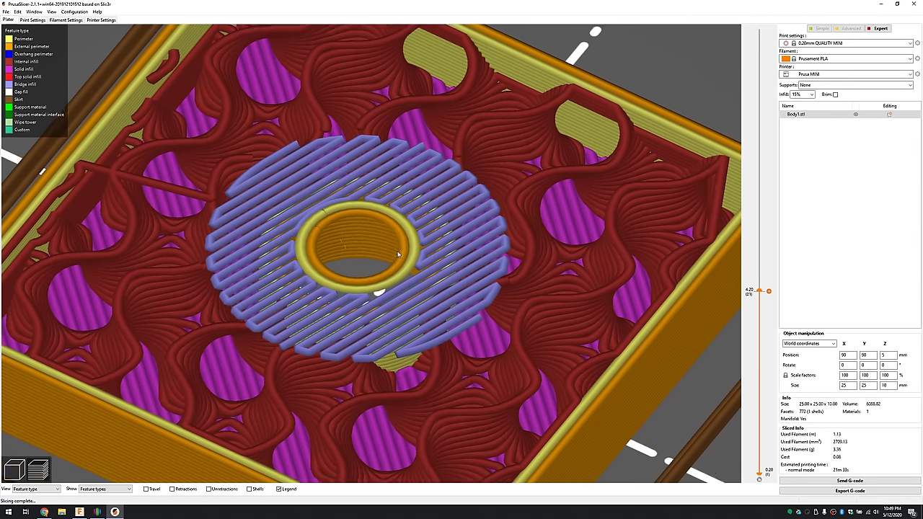
pyautogui.moveTo(398, 253); pyautogui.dragTo(396, 260)
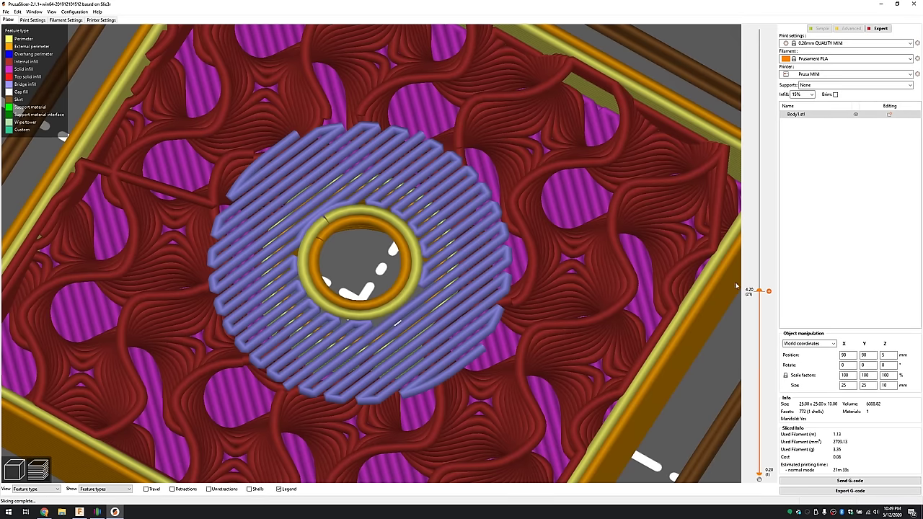
pyautogui.press('Down')
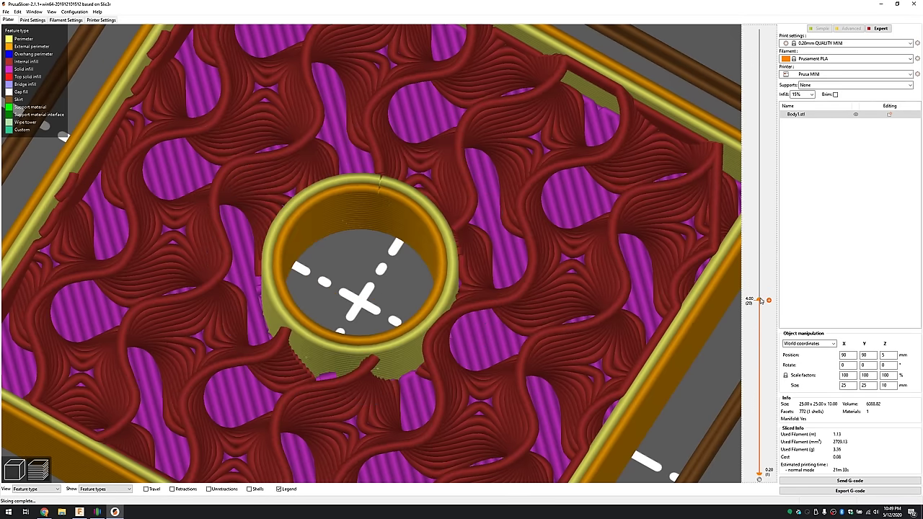
pyautogui.press('Up')
pyautogui.press('Down')
pyautogui.press('Up')
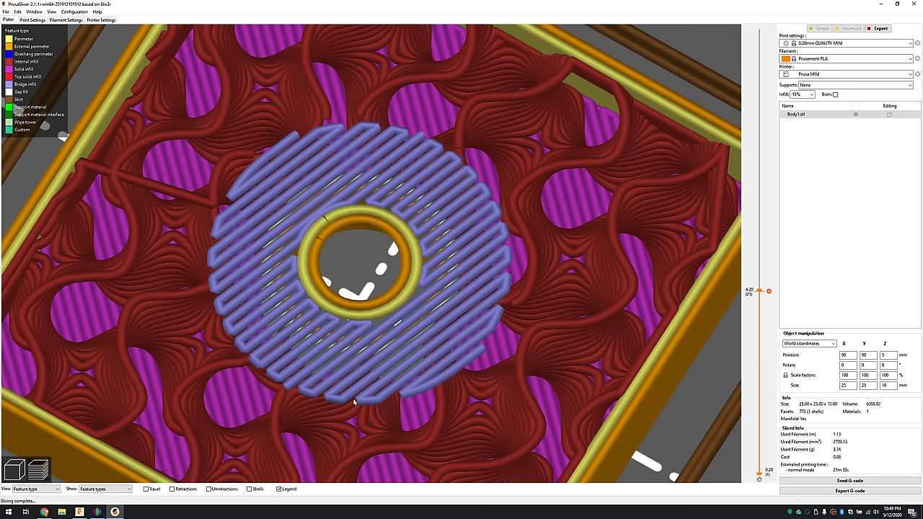
pyautogui.moveTo(325, 442); pyautogui.dragTo(318, 437)
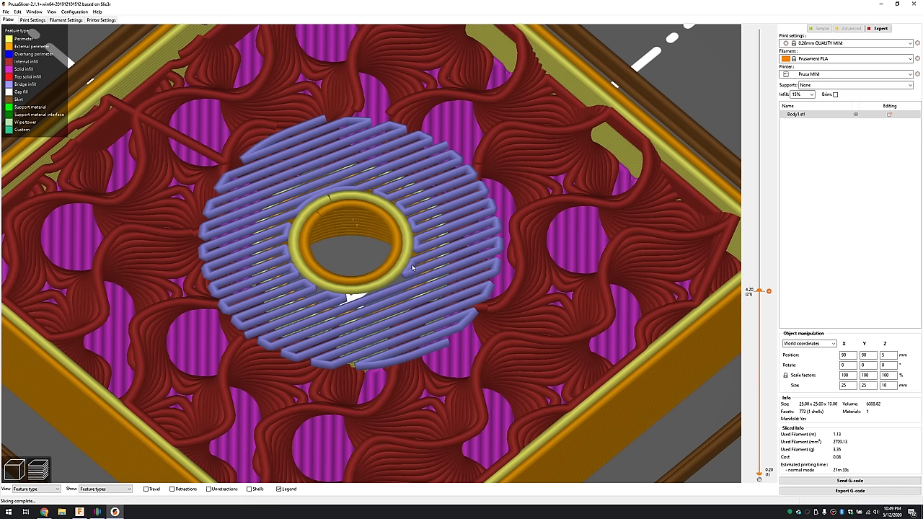
pyautogui.moveTo(412, 281); pyautogui.dragTo(389, 268)
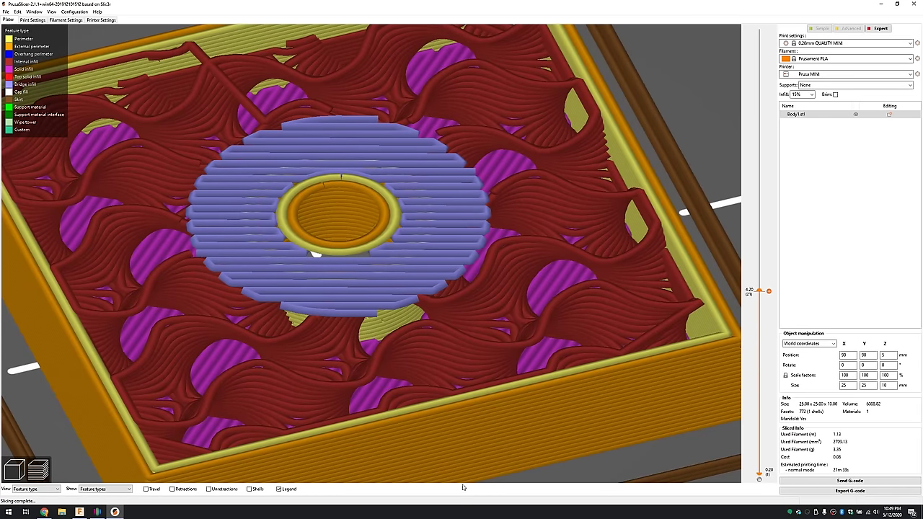
# - Switch to Fusion 360 and start a sketch on the ring-shaped floor of the screw-head recess
pyautogui.click(79, 512)
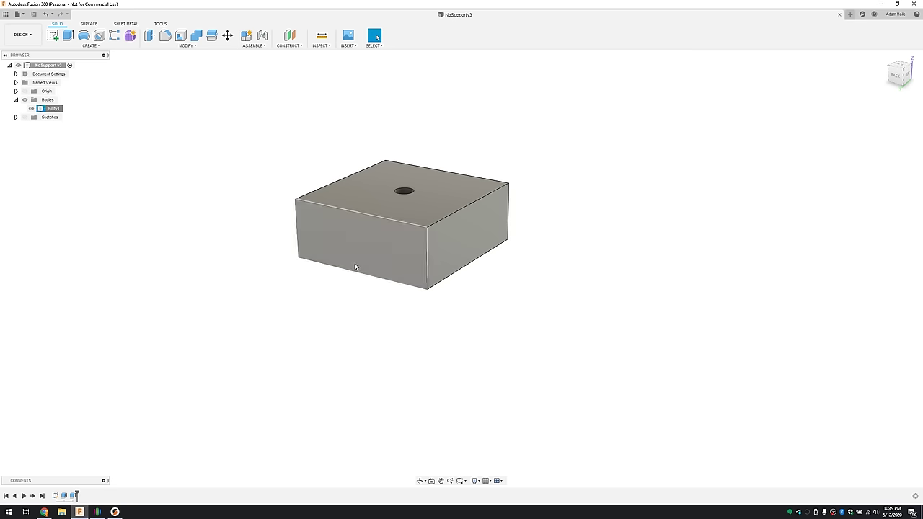
pyautogui.moveTo(307, 328); pyautogui.dragTo(306, 305, button='right')
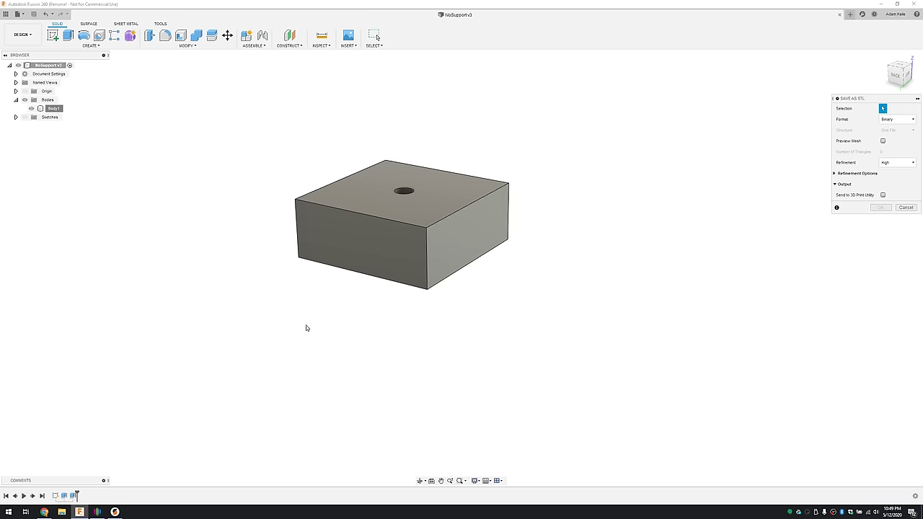
pyautogui.keyDown('shift'); pyautogui.moveTo(306, 328); pyautogui.dragTo(278, 264, button='middle'); pyautogui.keyUp('shift')
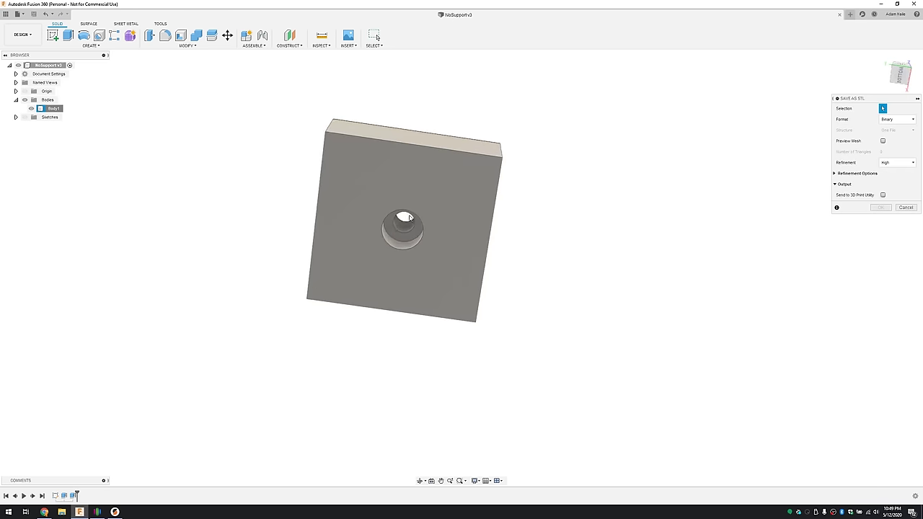
pyautogui.scroll(4, 403, 222)
pyautogui.scroll(3, 402, 220)
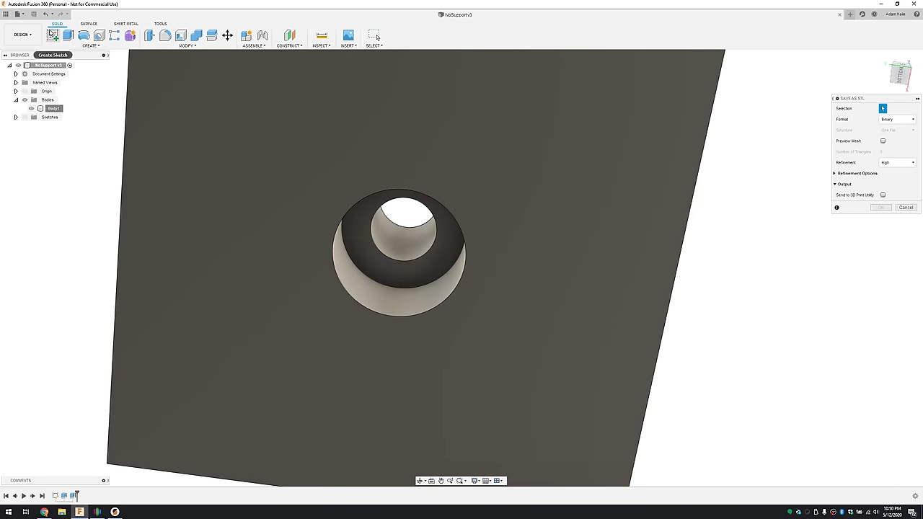
pyautogui.click(53, 36)
pyautogui.click(356, 233)
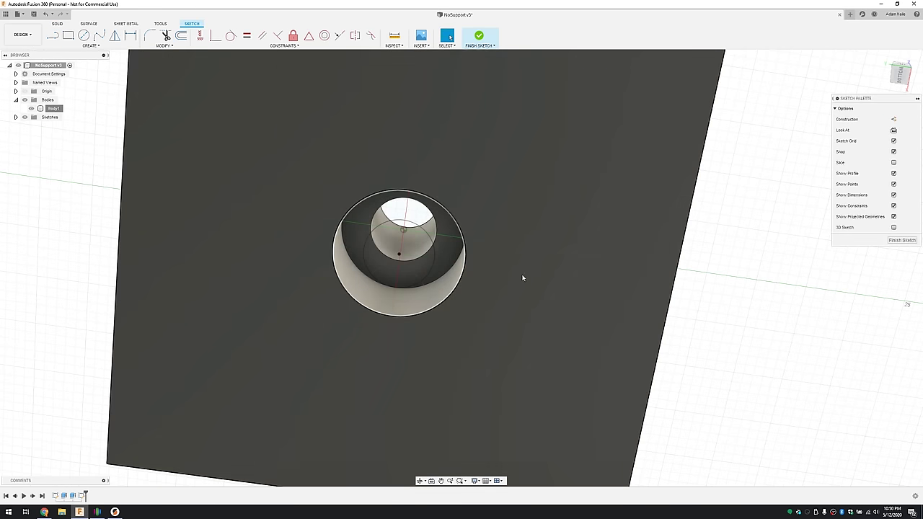
# - Hide the first sketch and project the M3 hole's circular edge into the new sketch without a projection link
pyautogui.moveTo(522, 277)
pyautogui.keyDown('shift'); pyautogui.mouseDown(button='middle')
pyautogui.moveTo(540, 263)
pyautogui.moveTo(501, 260)
pyautogui.moveTo(505, 270)
pyautogui.mouseUp(button='middle'); pyautogui.keyUp('shift')
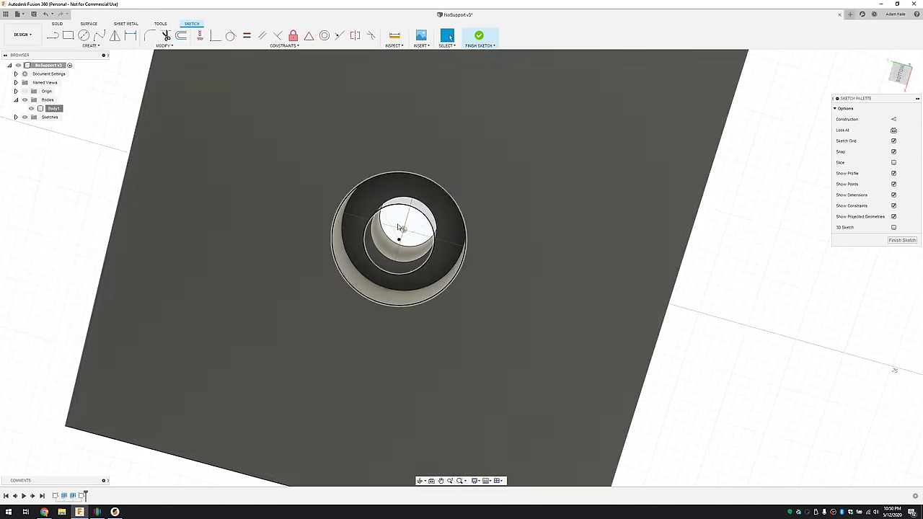
pyautogui.click(16, 117)
pyautogui.click(31, 125)
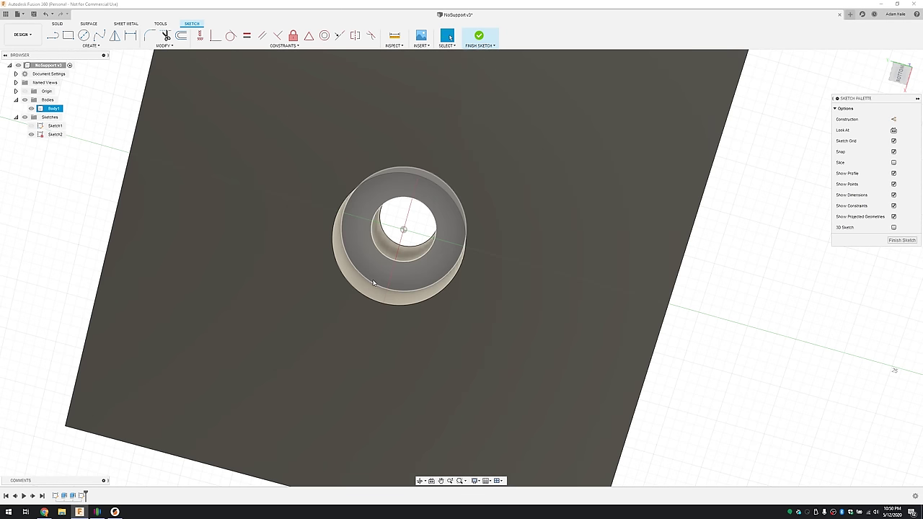
pyautogui.press('p')
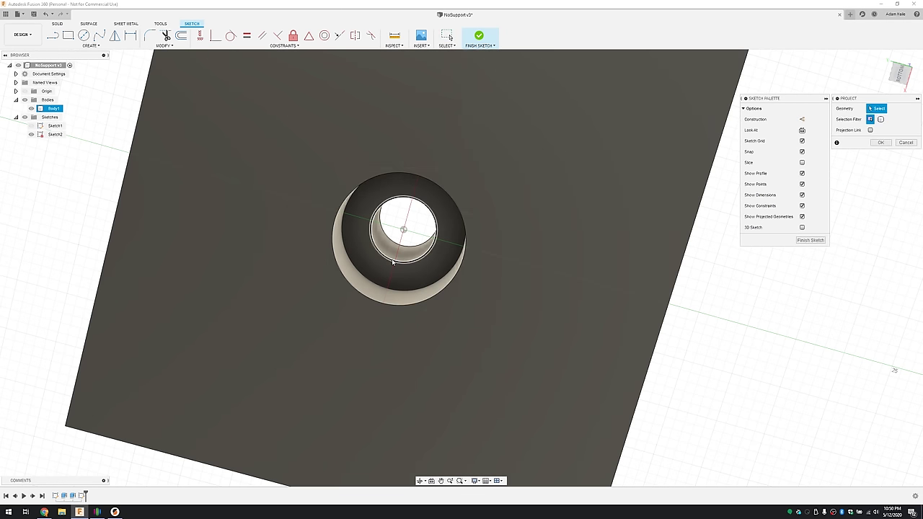
pyautogui.click(402, 261)
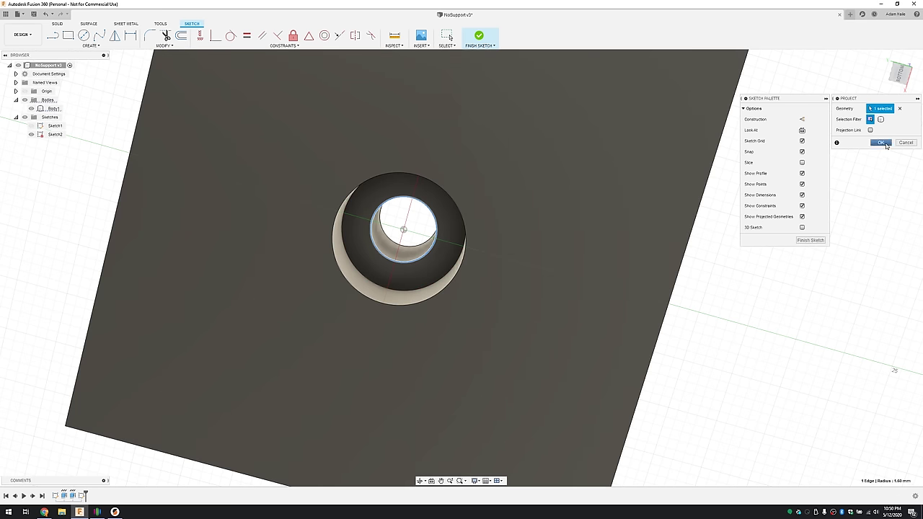
pyautogui.click(880, 143)
# - Extrude the projected circle by -LayerHeight, joined to the body, closing the M3 hole with one thin layer
pyautogui.press('e')
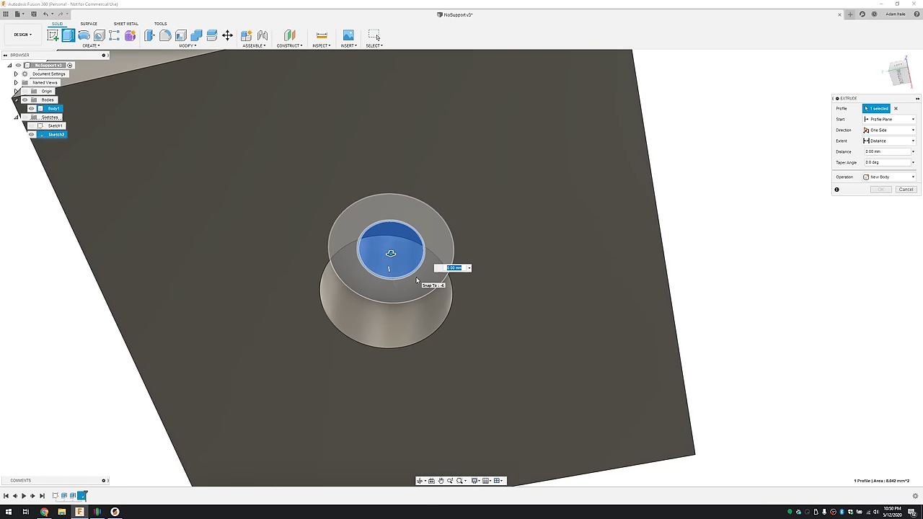
pyautogui.write('-Laye')
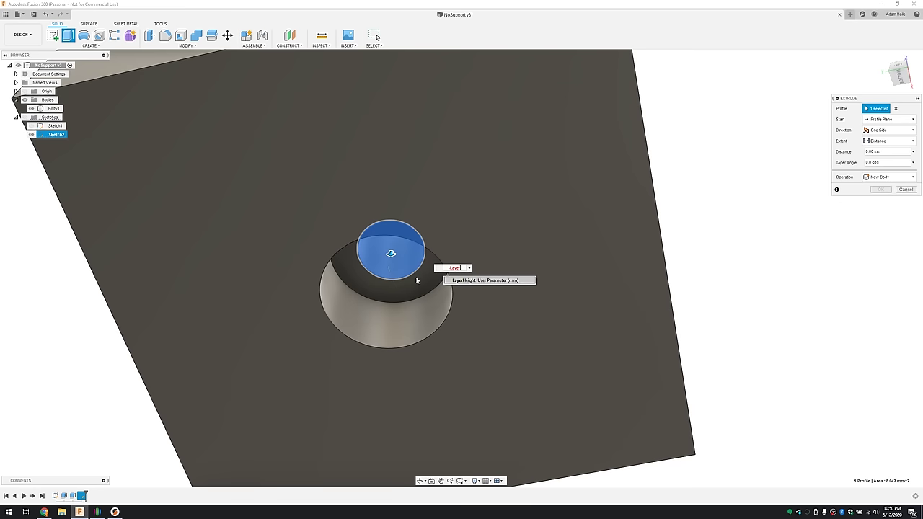
pyautogui.write('r')
pyautogui.press('Return')
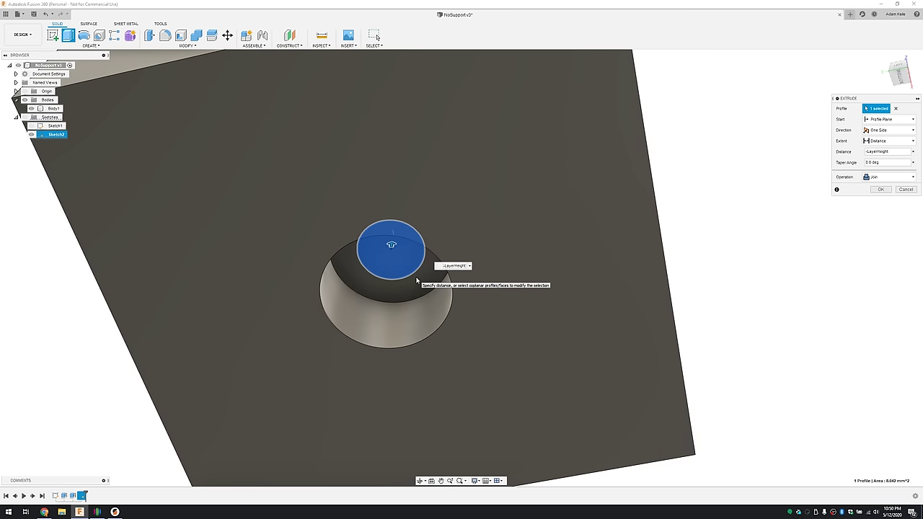
pyautogui.press('Return')
# - Examine the closed screw hole from the block's top side and call off saving a new version
pyautogui.keyDown('shift'); pyautogui.moveTo(398, 264); pyautogui.dragTo(404, 356, button='middle'); pyautogui.keyUp('shift')
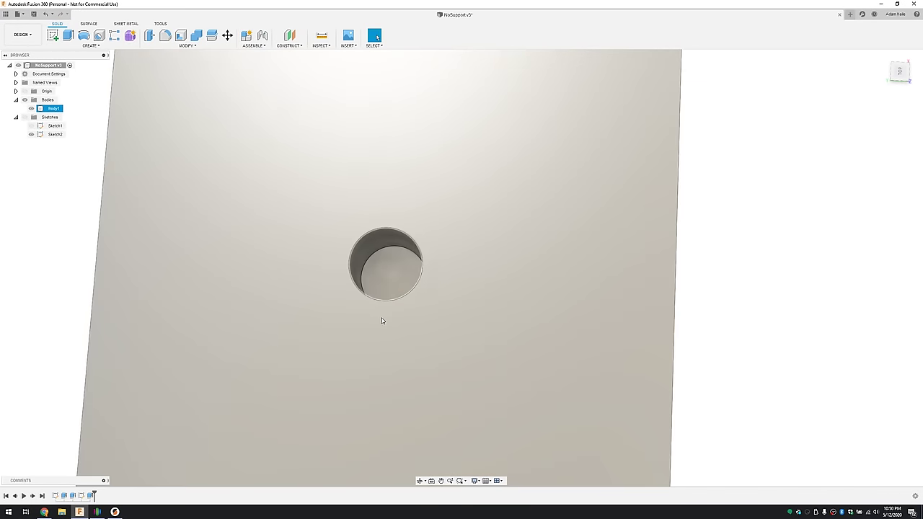
pyautogui.moveTo(381, 319); pyautogui.dragTo(357, 312, button='middle')
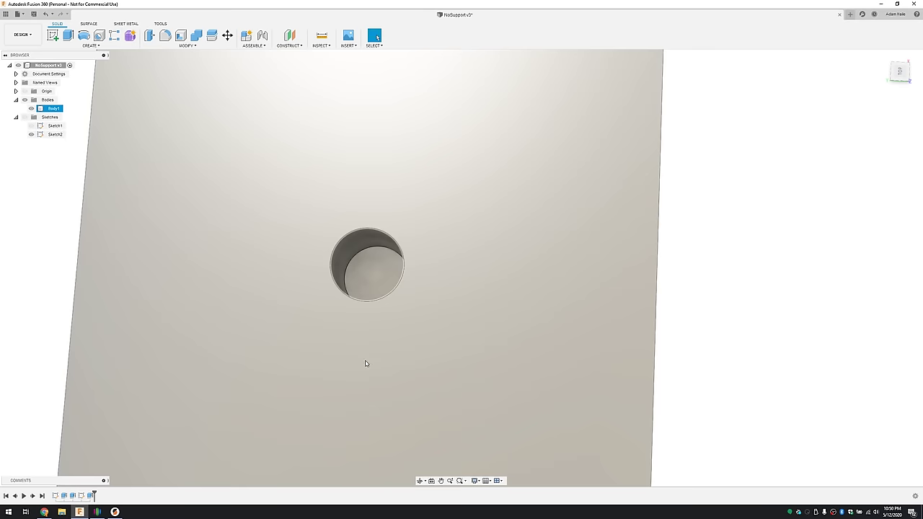
pyautogui.keyDown('shift'); pyautogui.moveTo(366, 365); pyautogui.dragTo(350, 324, button='middle'); pyautogui.keyUp('shift')
pyautogui.hotkey('ctrl', 's')
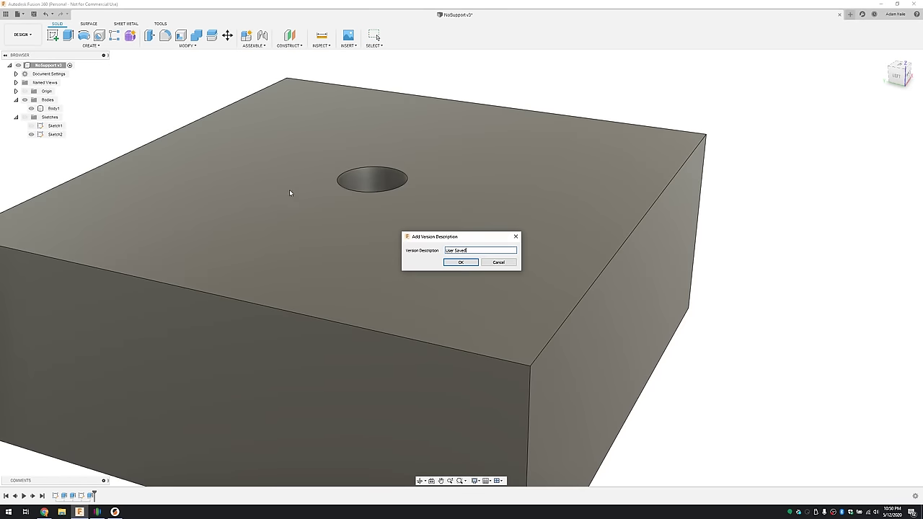
pyautogui.click(496, 262)
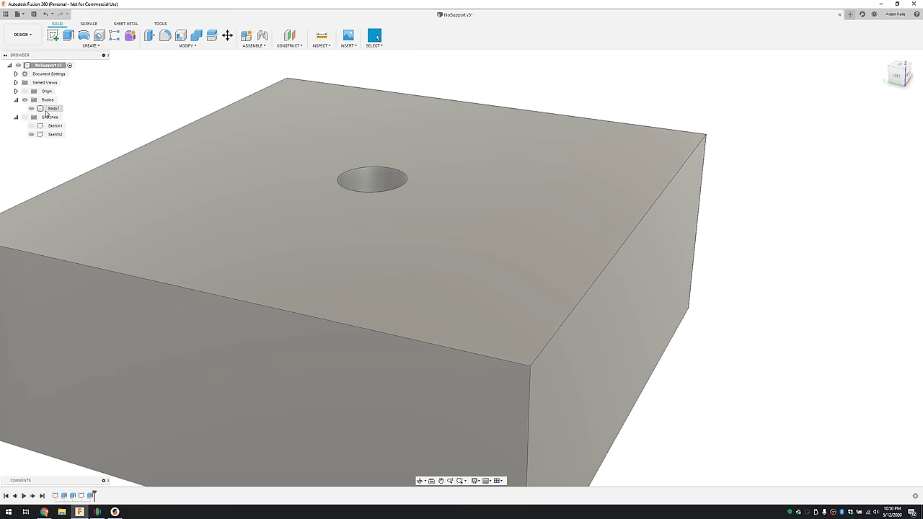
# - Export the modified Body1 as a high-refinement binary STL named Sacrificial and load it into PrusaSlicer
pyautogui.click(47, 109)
pyautogui.moveTo(165, 177); pyautogui.dragTo(253, 210, button='middle')
pyautogui.click(129, 177)
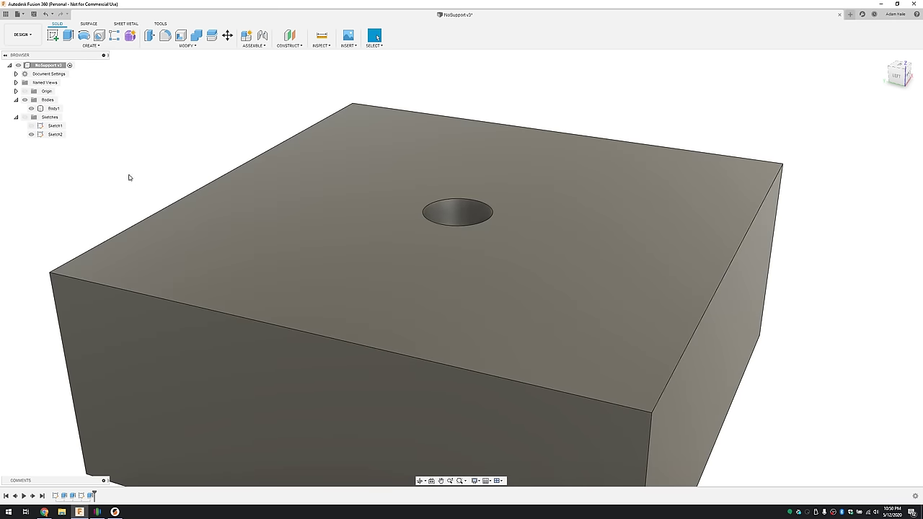
pyautogui.rightClick(49, 109)
pyautogui.click(80, 183)
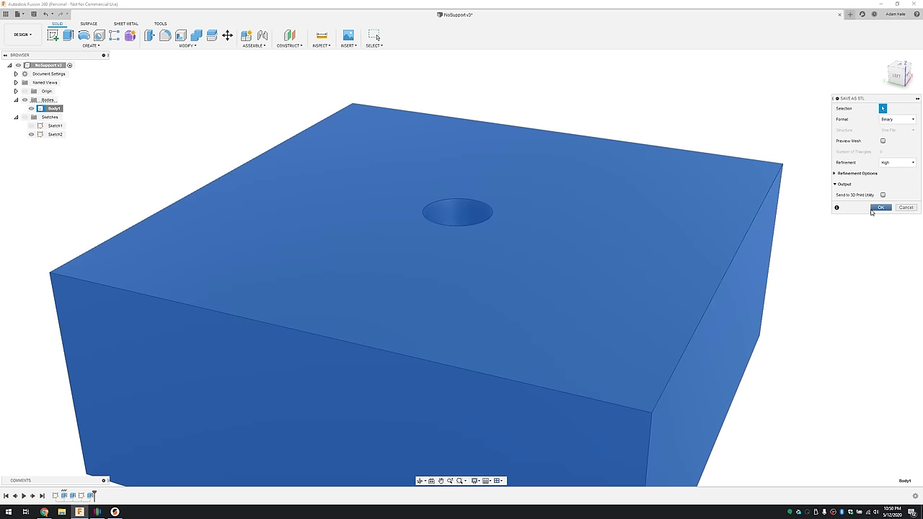
pyautogui.click(880, 208)
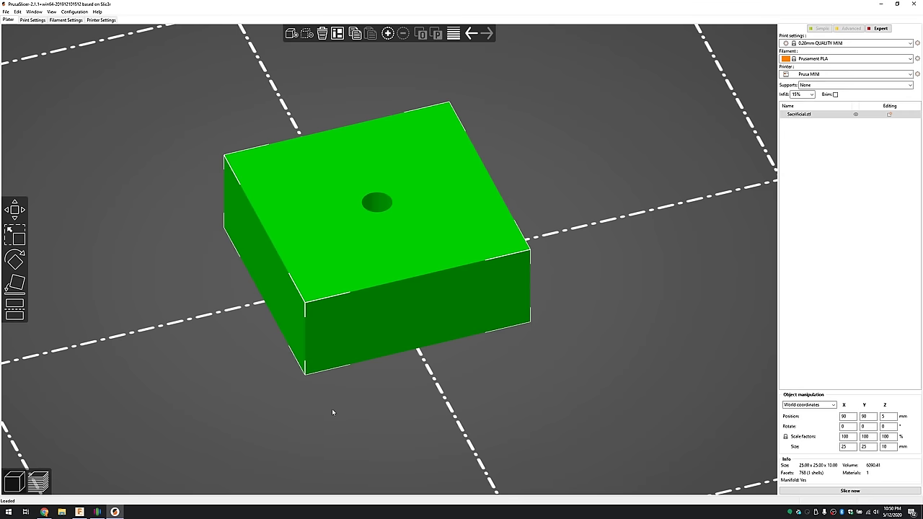
# - Examine the closed-off recess from the underside of the Sacrificial.stl block on the print bed
pyautogui.press('1')
pyautogui.scroll(5, 334, 348)
pyautogui.moveTo(333, 345); pyautogui.dragTo(328, 350)
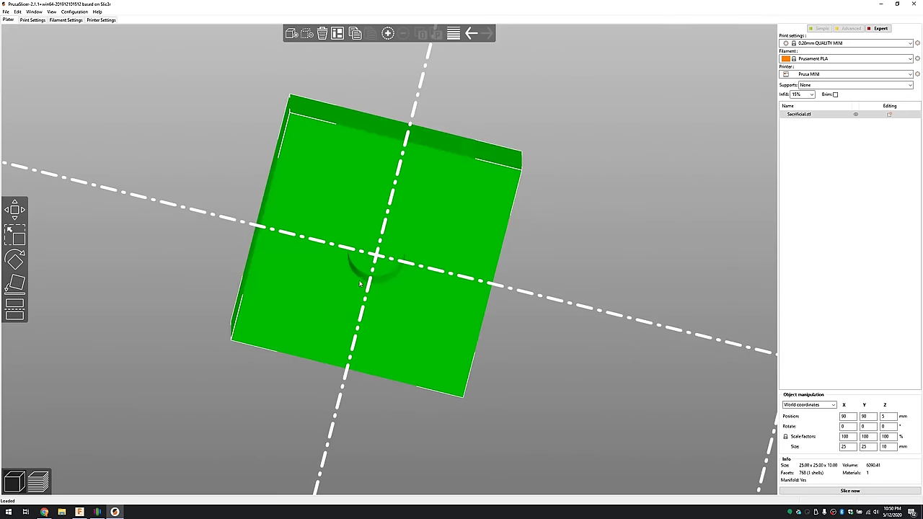
pyautogui.moveTo(348, 314)
pyautogui.mouseDown()
pyautogui.moveTo(344, 334)
pyautogui.moveTo(349, 316)
pyautogui.mouseUp()
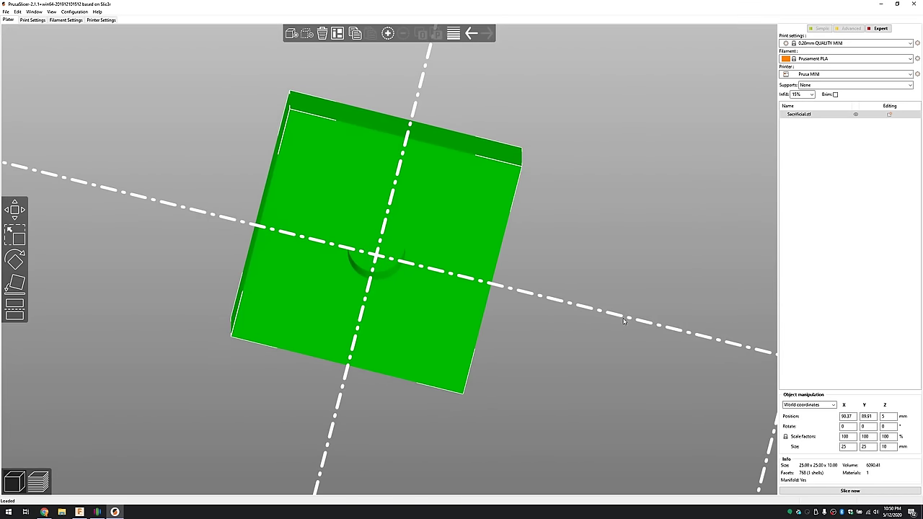
# - Slice the Sacrificial.stl block and examine the bridge infill over the recess at the 4.20 mm layer
pyautogui.click(817, 492)
pyautogui.moveTo(563, 354); pyautogui.dragTo(564, 378)
pyautogui.scroll(-2, 565, 378)
pyautogui.scroll(-3, 423, 302)
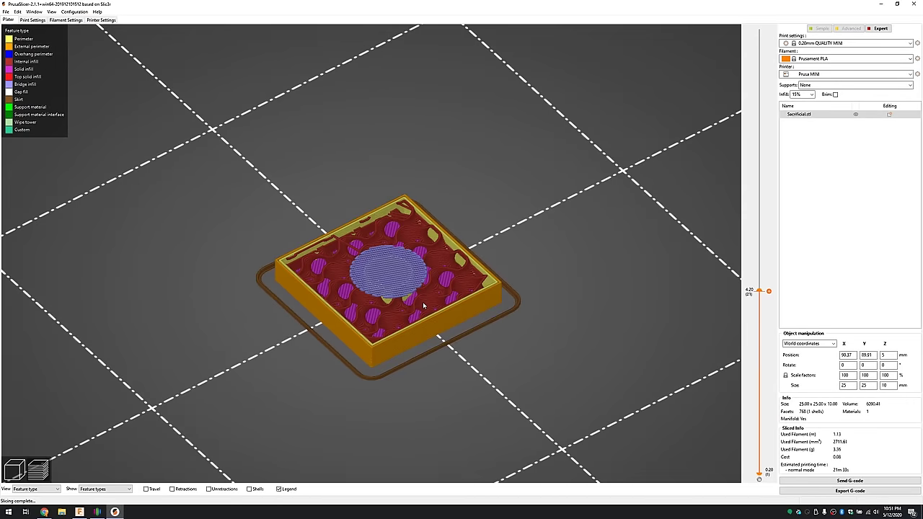
pyautogui.scroll(5, 422, 302)
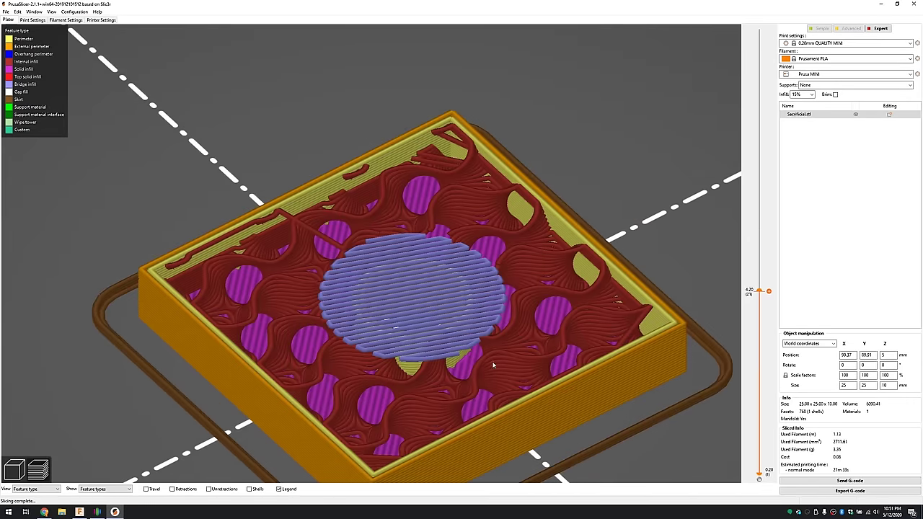
pyautogui.moveTo(602, 431); pyautogui.dragTo(604, 445)
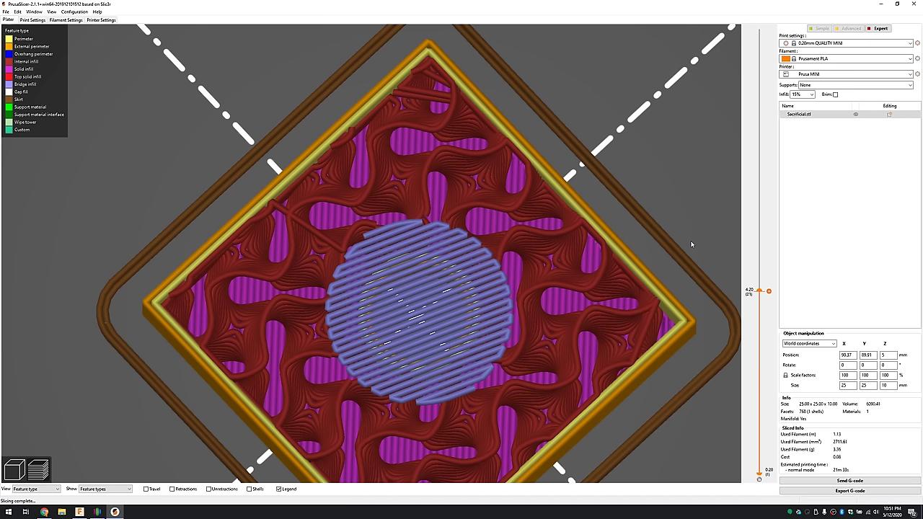
pyautogui.moveTo(675, 225); pyautogui.dragTo(598, 182, button='right')
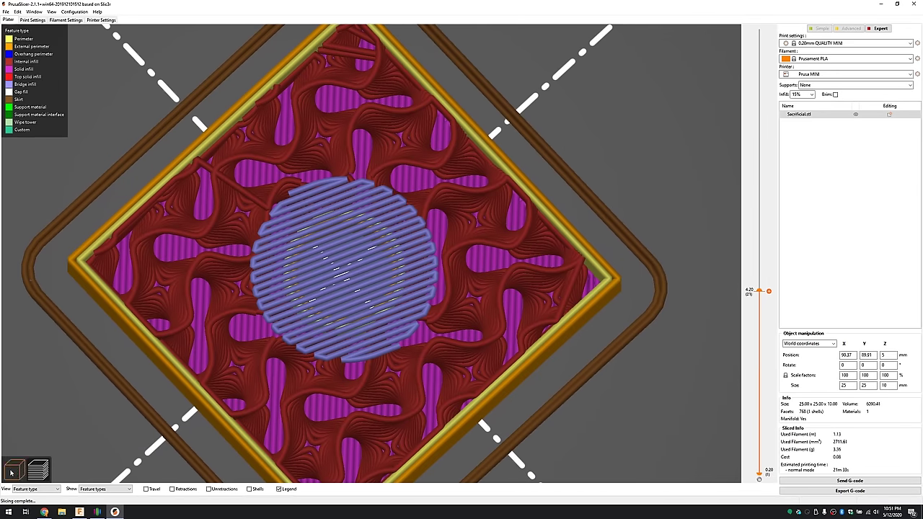
# - Return to the 3D editor view and remove all objects from the print bed
pyautogui.click(13, 470)
pyautogui.click(322, 33)
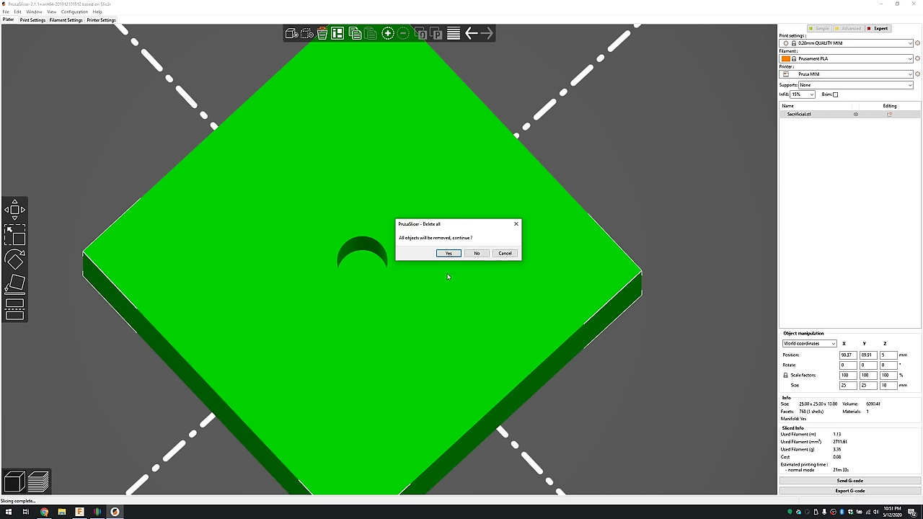
pyautogui.click(449, 254)
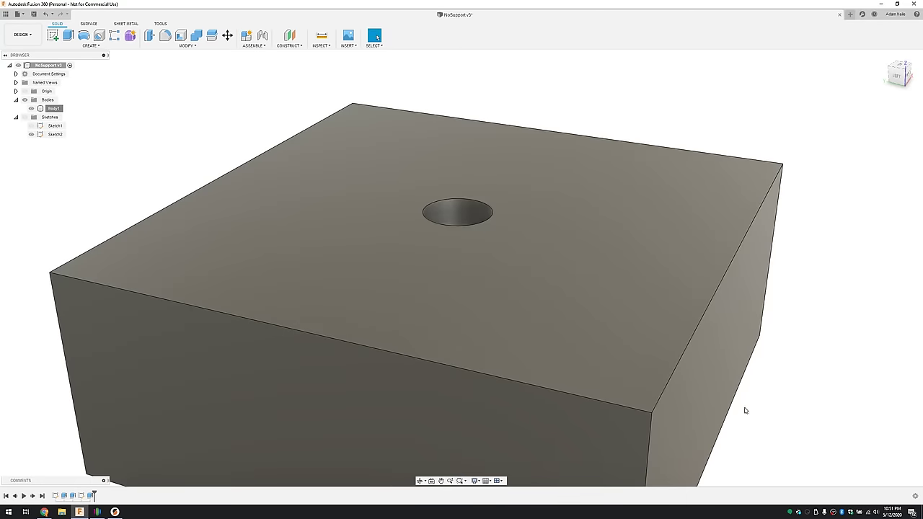
# - Switch to Fusion 360 and undo the sacrificial layer extrusion and the projected-circle sketch it was built on
pyautogui.moveTo(745, 410); pyautogui.dragTo(656, 299, button='middle')
pyautogui.hotkey('ctrl', 'z')
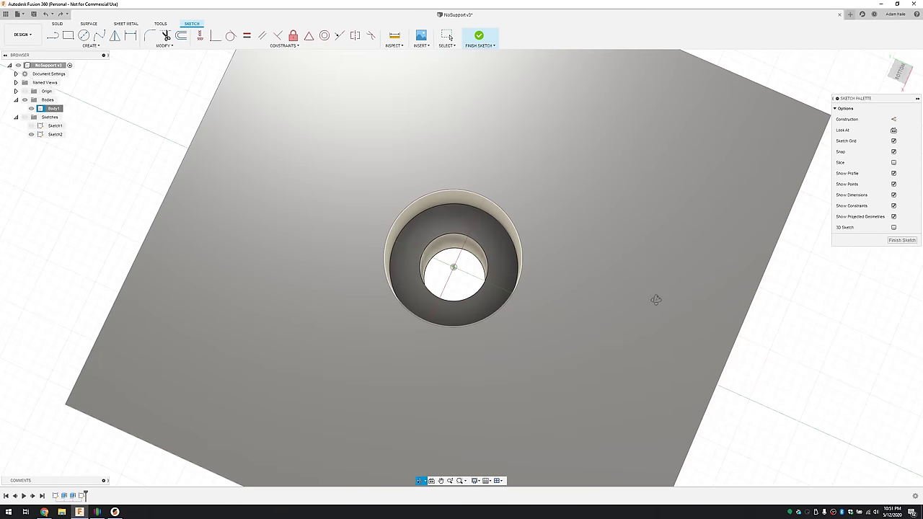
pyautogui.click(900, 74)
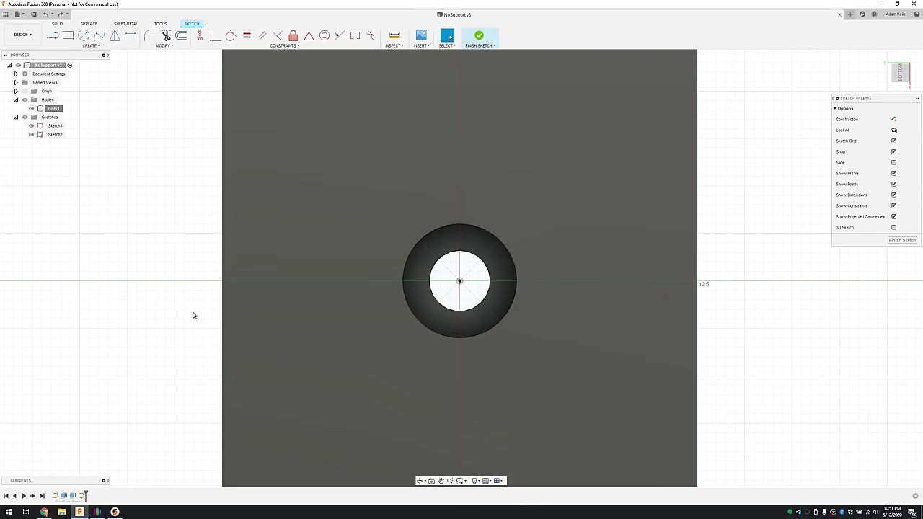
pyautogui.hotkey('ctrl', 'z')
# - In the block's base sketch, add a centre square around the screw hole with both sides set to M3Hole
pyautogui.doubleClick(56, 495)
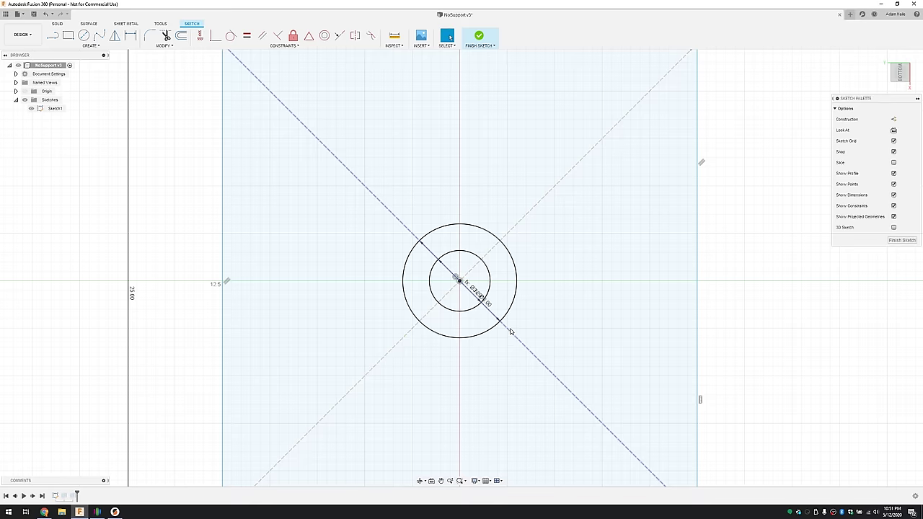
pyautogui.moveTo(498, 328); pyautogui.dragTo(451, 324, button='middle')
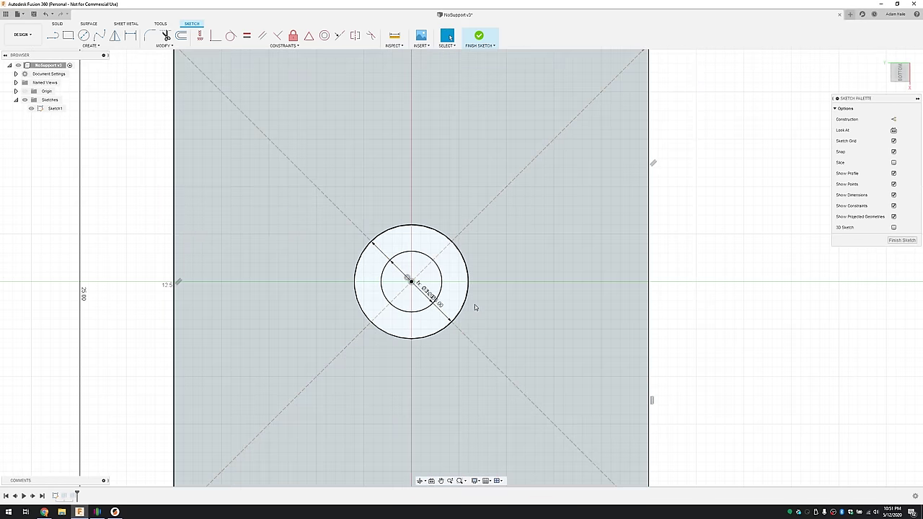
pyautogui.press('r')
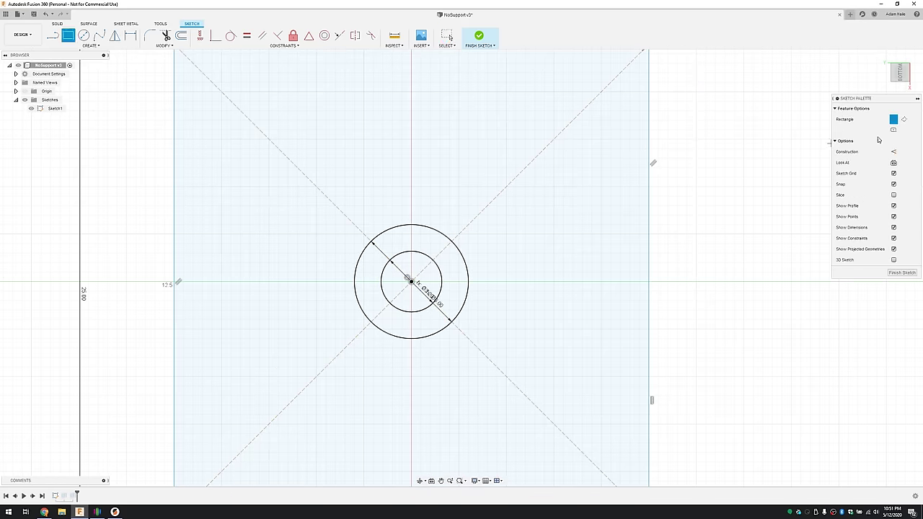
pyautogui.click(410, 282)
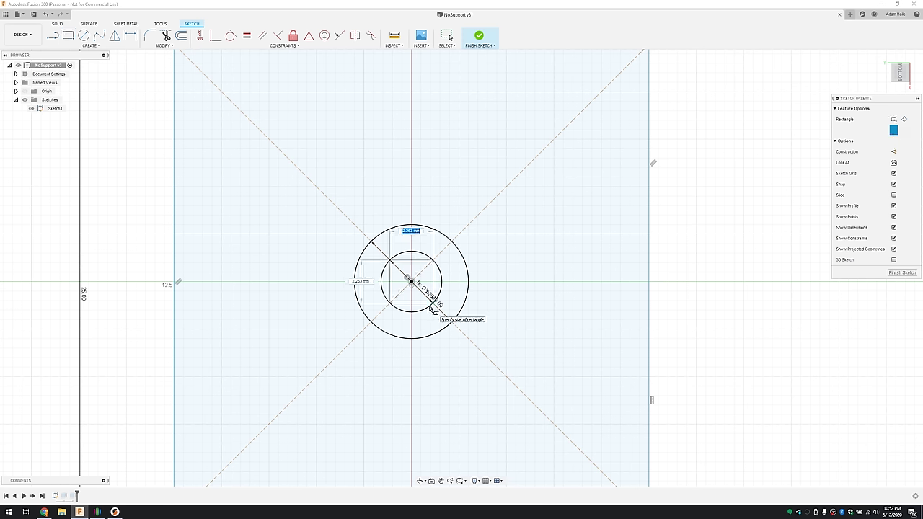
pyautogui.write('M3Hole')
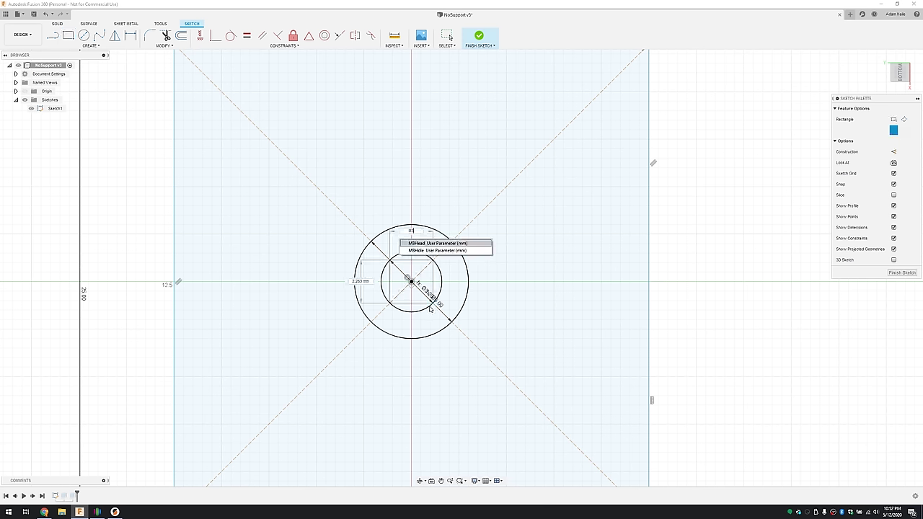
pyautogui.press('Return')
pyautogui.press('Tab')
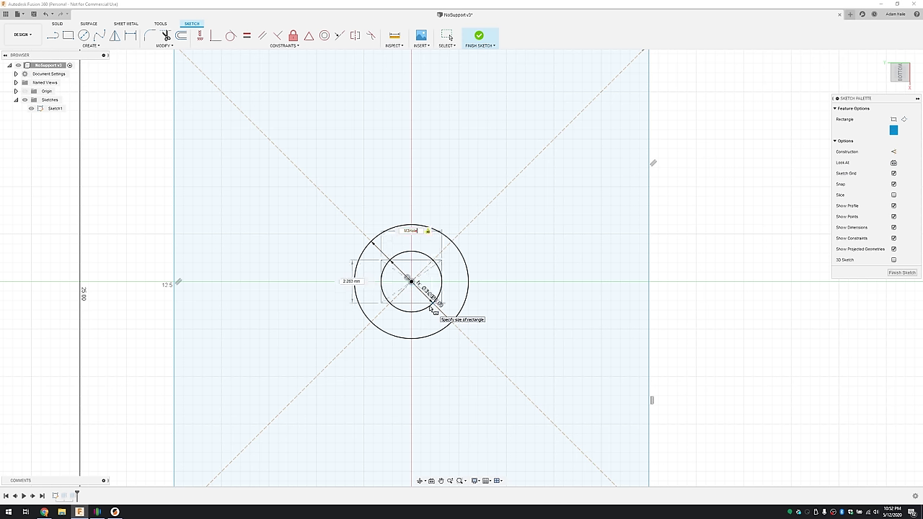
pyautogui.press('Tab')
pyautogui.write('M3Hole')
pyautogui.press('Return')
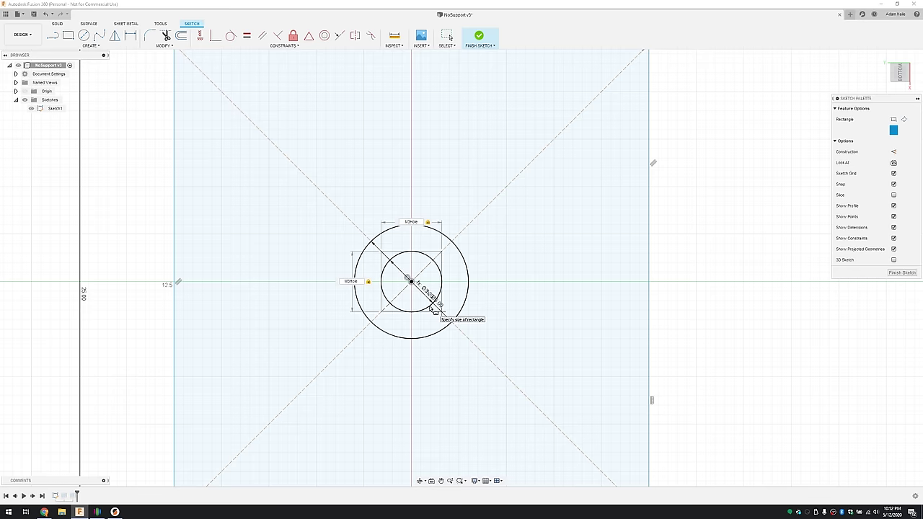
pyautogui.press('Return')
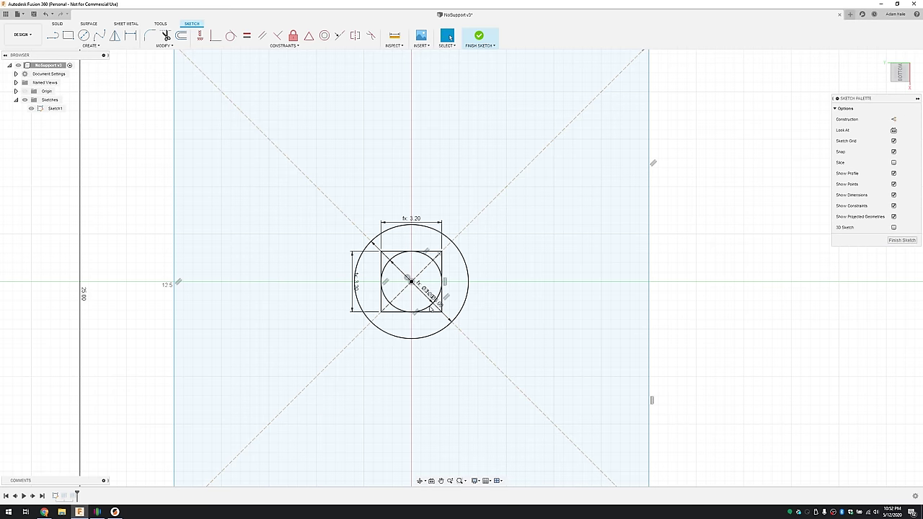
# - Add a second centre rectangle on the hole, M3Hole high and 7 mm wide, and finish the sketch
pyautogui.rightClick(425, 303)
pyautogui.click(414, 287)
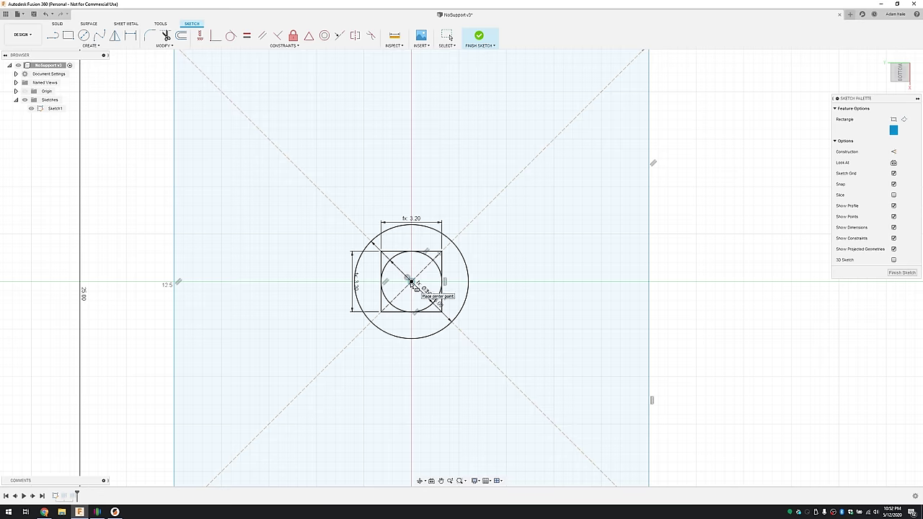
pyautogui.click(412, 281)
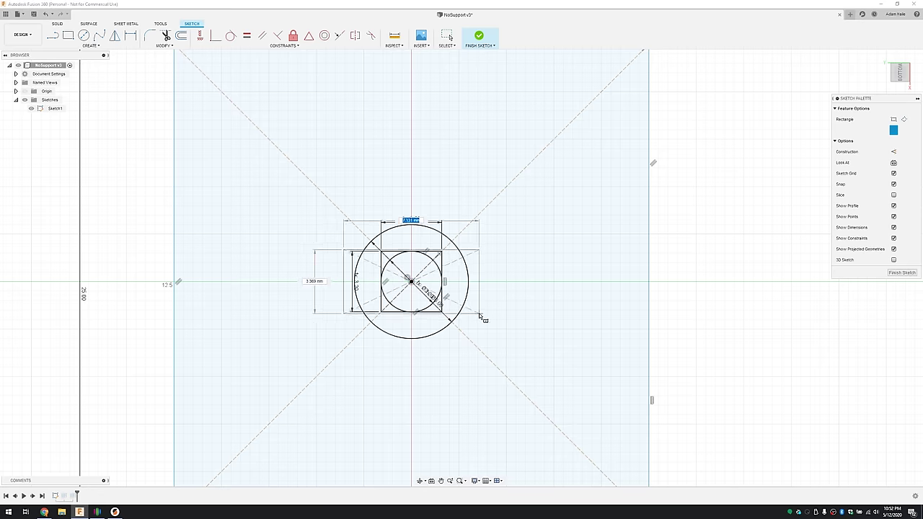
pyautogui.press('Tab')
pyautogui.write('M3Hole')
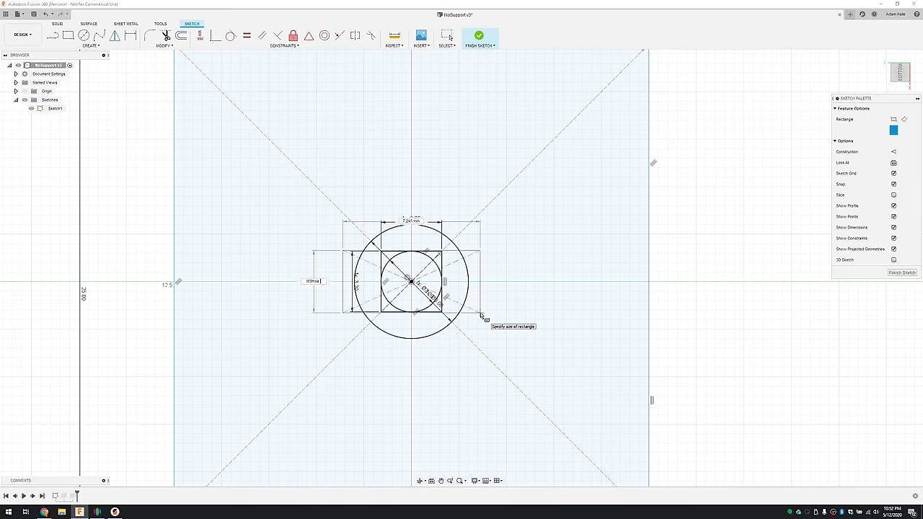
pyautogui.press('Tab')
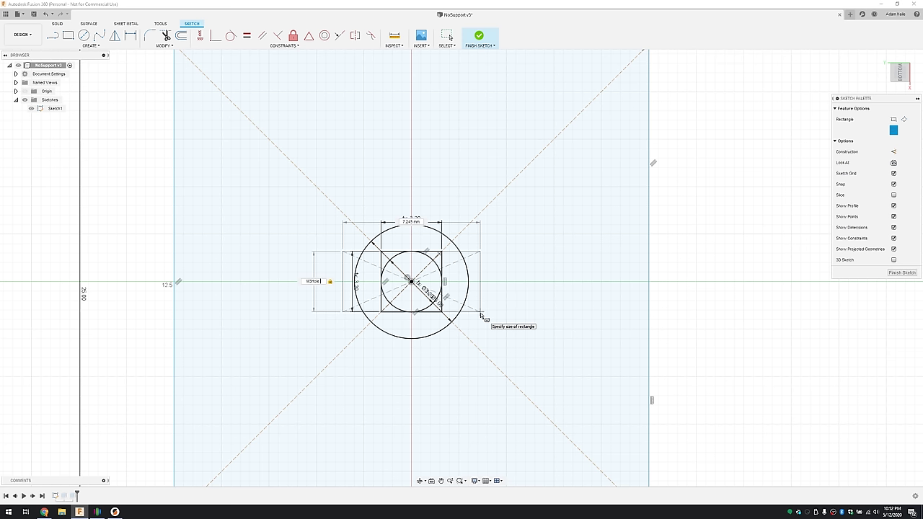
pyautogui.press('Tab')
pyautogui.write('7')
pyautogui.press('Return')
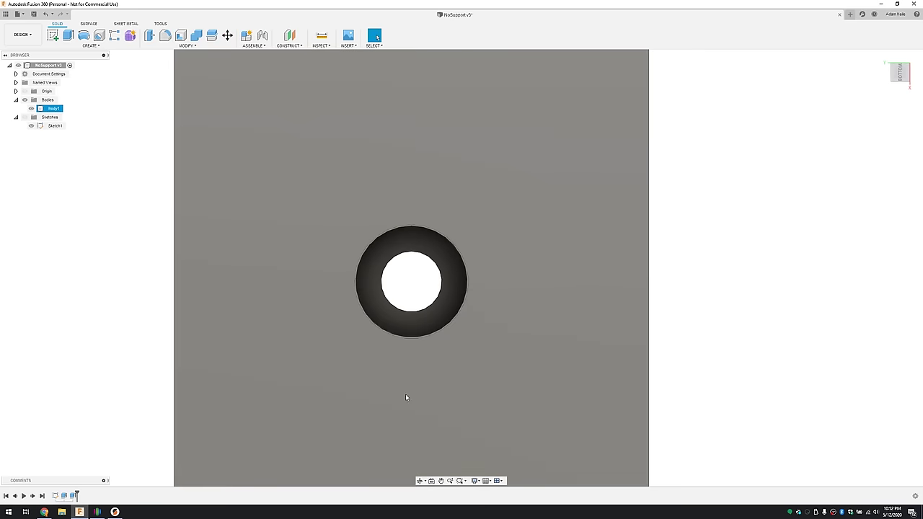
# - Show the sketches over the block and check the recess cut's settings, cancelling the edit
pyautogui.click(71, 157)
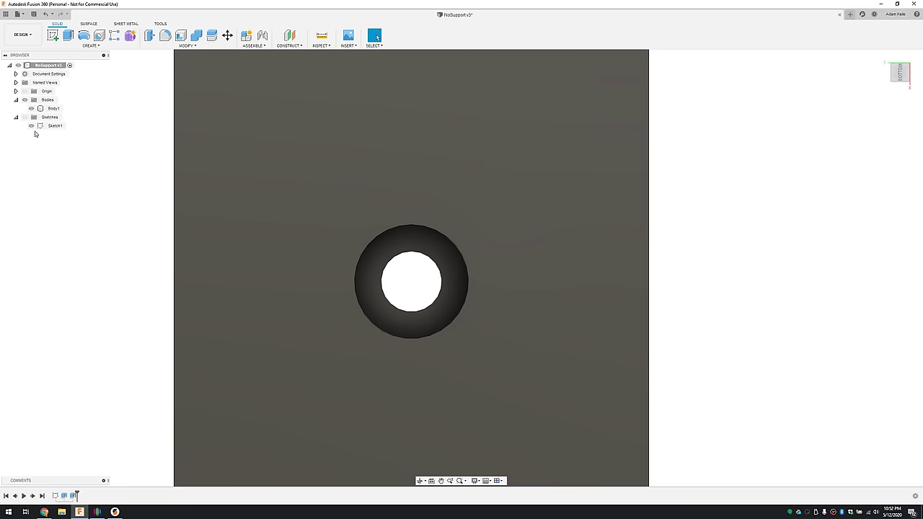
pyautogui.moveTo(81, 179)
pyautogui.keyDown('shift'); pyautogui.mouseDown(button='middle')
pyautogui.moveTo(134, 239)
pyautogui.moveTo(184, 176)
pyautogui.moveTo(148, 202)
pyautogui.moveTo(187, 240)
pyautogui.mouseUp(button='middle'); pyautogui.keyUp('shift')
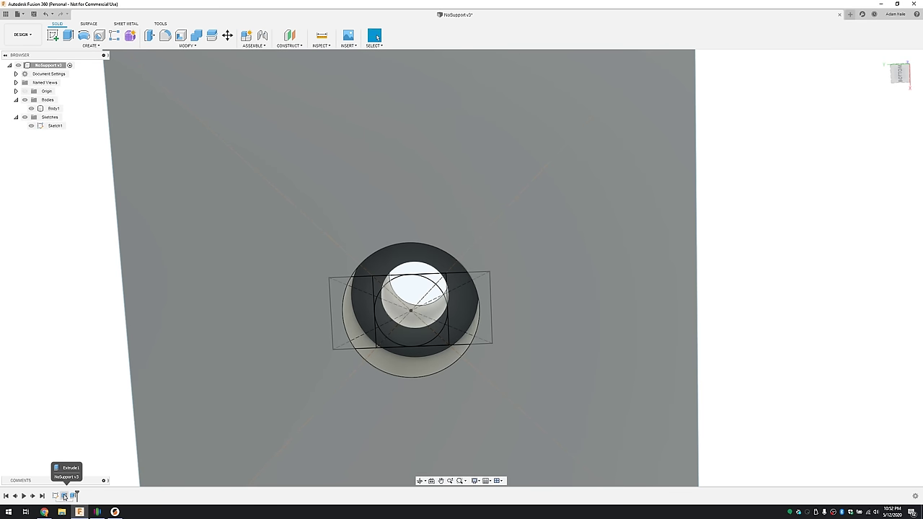
pyautogui.doubleClick(64, 496)
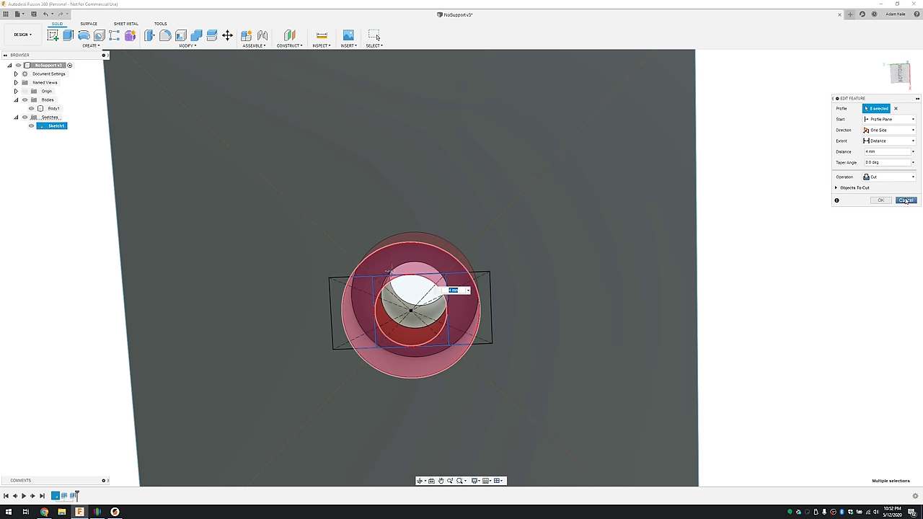
pyautogui.click(905, 200)
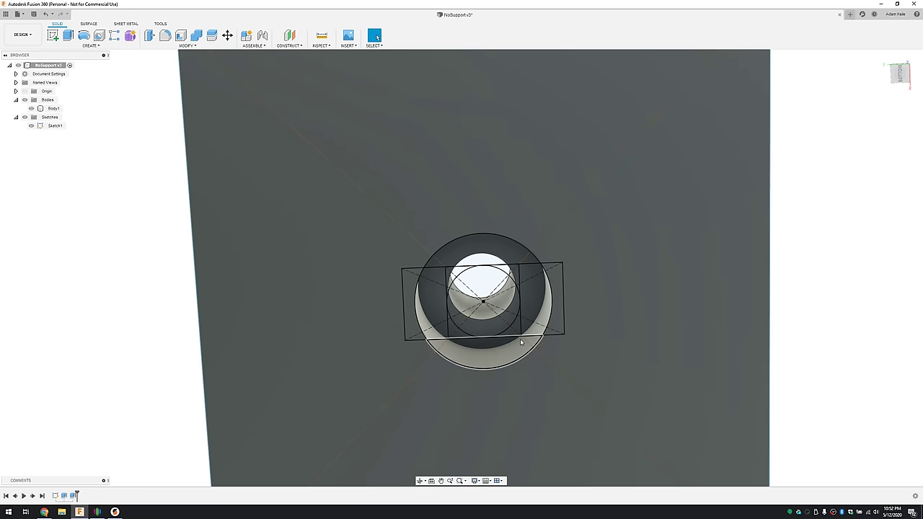
# - Cut the two rectangle segments on either side of the square within the recess by (4 mm + LayerHeight)
pyautogui.click(425, 296)
pyautogui.keyDown('ctrl'); pyautogui.click(537, 303); pyautogui.keyUp('ctrl')
pyautogui.keyDown('shift'); pyautogui.moveTo(548, 326); pyautogui.dragTo(548, 344, button='middle'); pyautogui.keyUp('shift')
pyautogui.press('e')
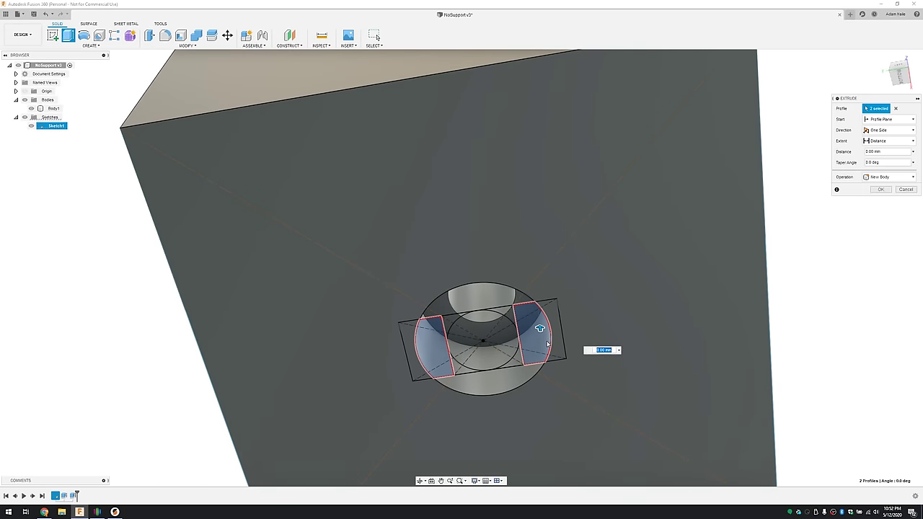
pyautogui.write('-')
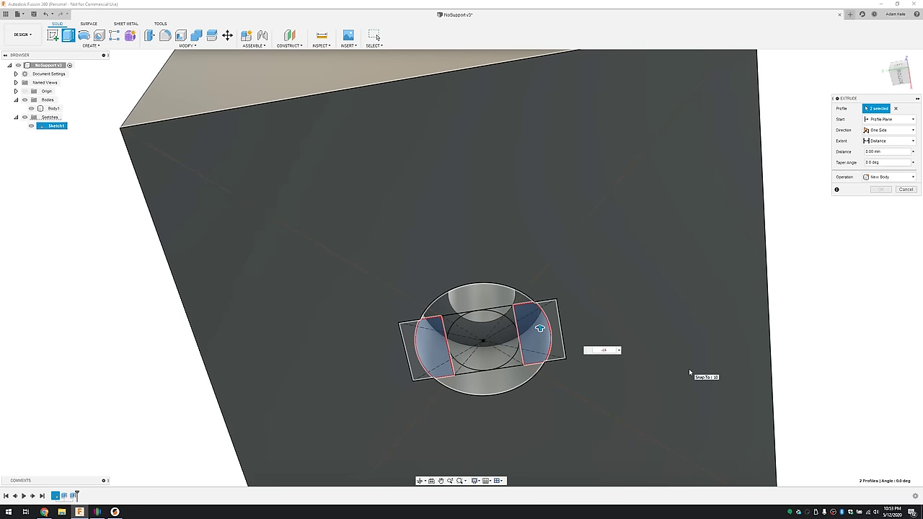
pyautogui.write('(4*Layer')
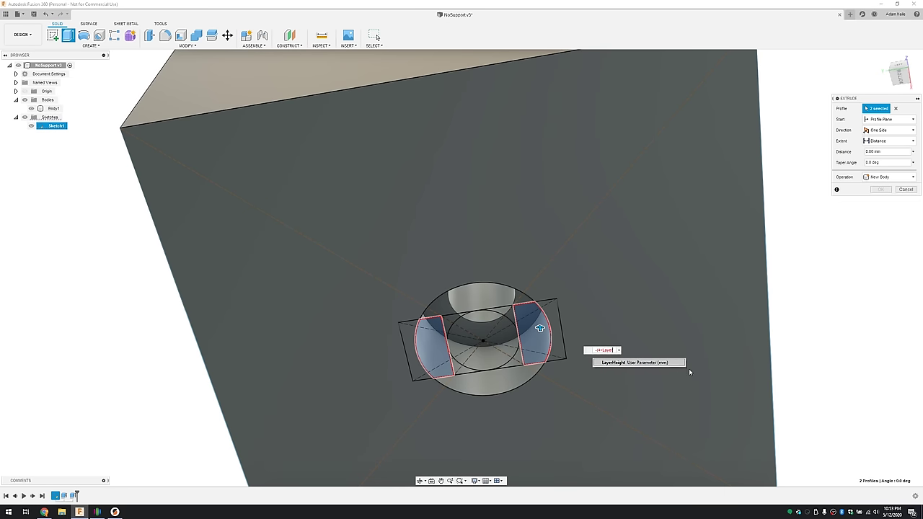
pyautogui.press('Return')
pyautogui.write(')')
pyautogui.keyDown('shift'); pyautogui.moveTo(690, 370); pyautogui.dragTo(589, 332, button='middle'); pyautogui.keyUp('shift')
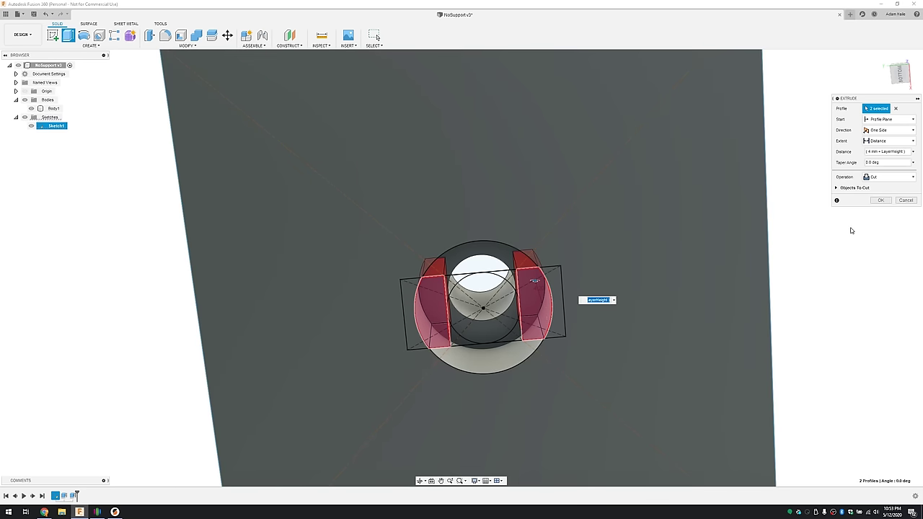
pyautogui.click(880, 200)
# - Cut the four corner segments between the centre square and the screw hole by (4 mm + LayerHeight * 2)
pyautogui.moveTo(549, 293)
pyautogui.keyDown('shift'); pyautogui.mouseDown(button='middle')
pyautogui.moveTo(546, 281)
pyautogui.moveTo(538, 297)
pyautogui.mouseUp(button='middle'); pyautogui.keyUp('shift')
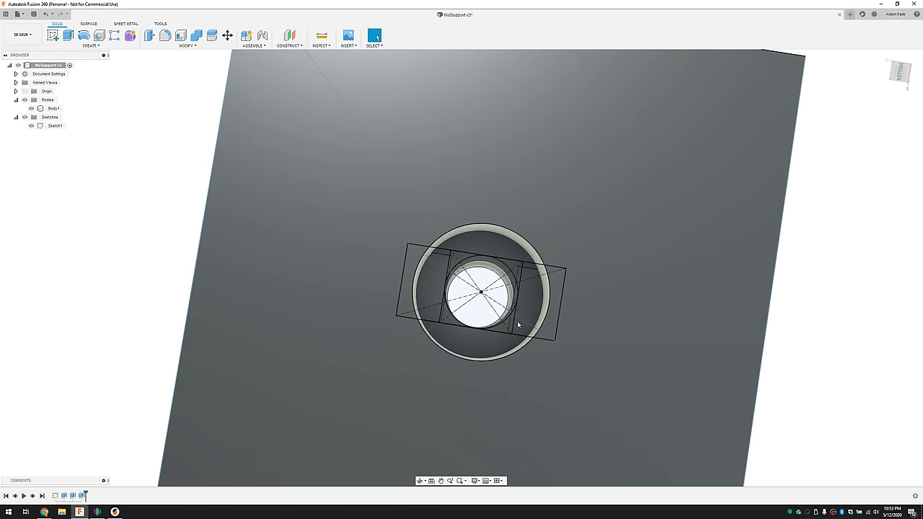
pyautogui.click(464, 258)
pyautogui.click(515, 267)
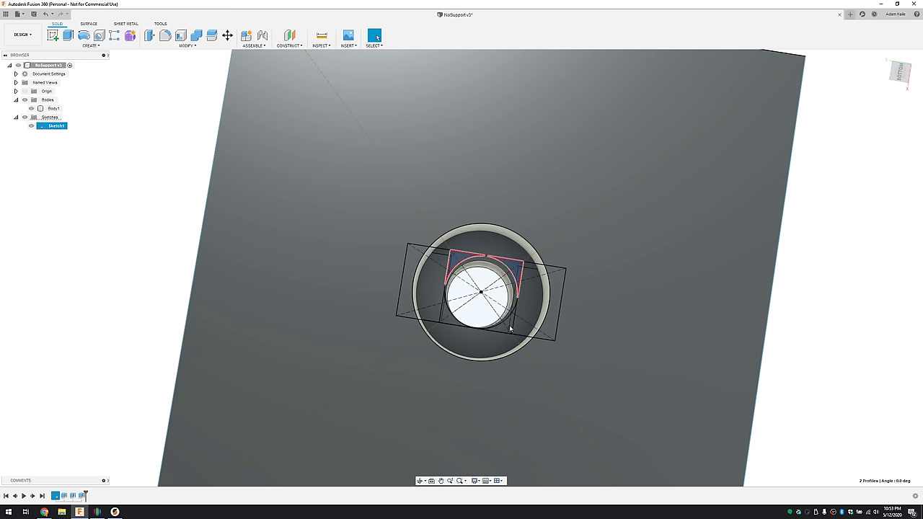
pyautogui.click(509, 326)
pyautogui.click(452, 325)
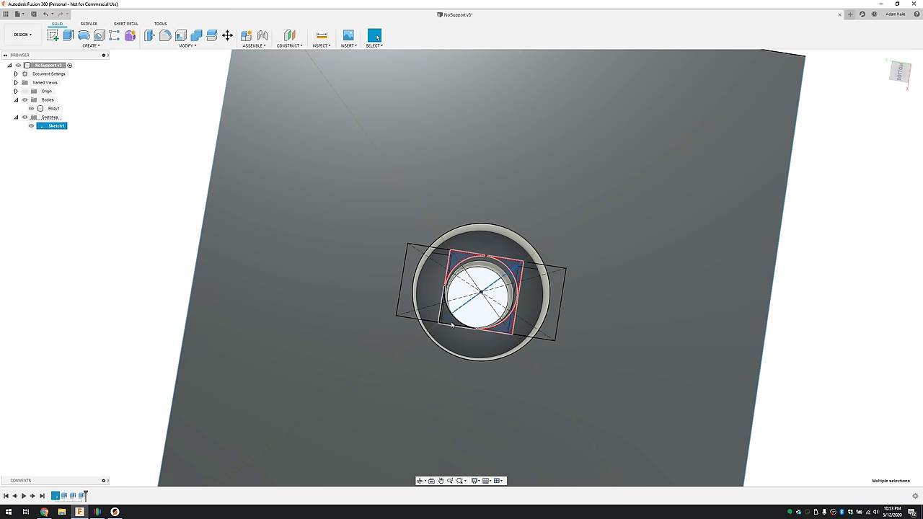
pyautogui.press('e')
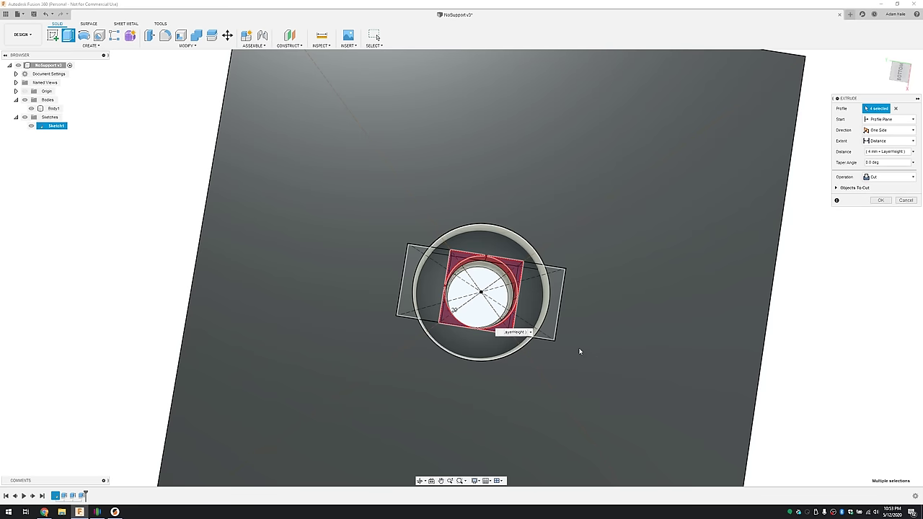
pyautogui.keyDown('shift'); pyautogui.moveTo(579, 351); pyautogui.dragTo(559, 368, button='middle'); pyautogui.keyUp('shift')
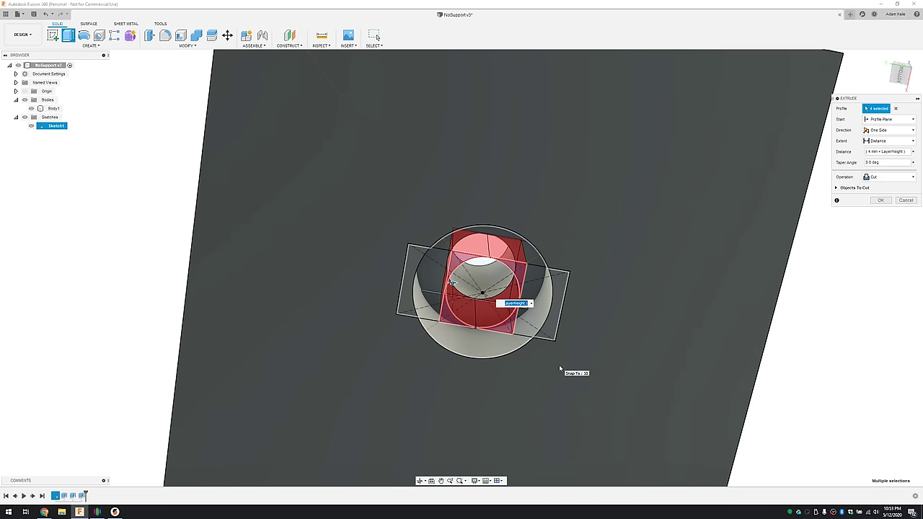
pyautogui.press('Right')
pyautogui.write('*2')
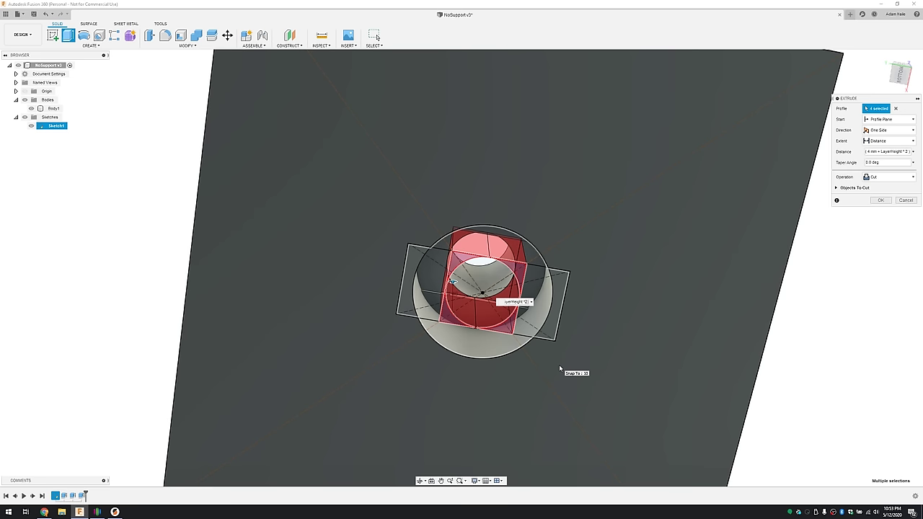
pyautogui.press('Return')
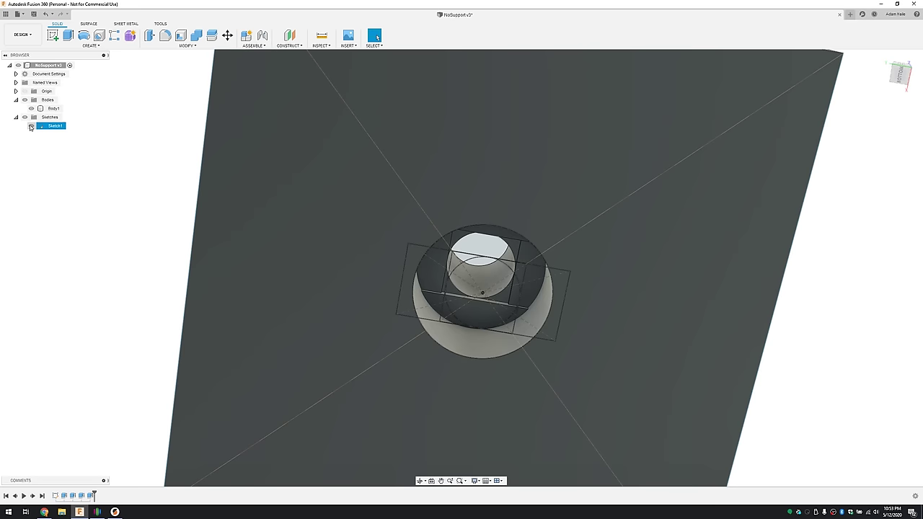
# - Hide the base sketch and bring the stepped cuts inside the recess into close view
pyautogui.click(31, 125)
pyautogui.click(307, 264)
pyautogui.keyDown('shift'); pyautogui.moveTo(385, 286); pyautogui.dragTo(370, 282, button='middle'); pyautogui.keyUp('shift')
pyautogui.scroll(2, 523, 302)
pyautogui.scroll(2, 523, 298)
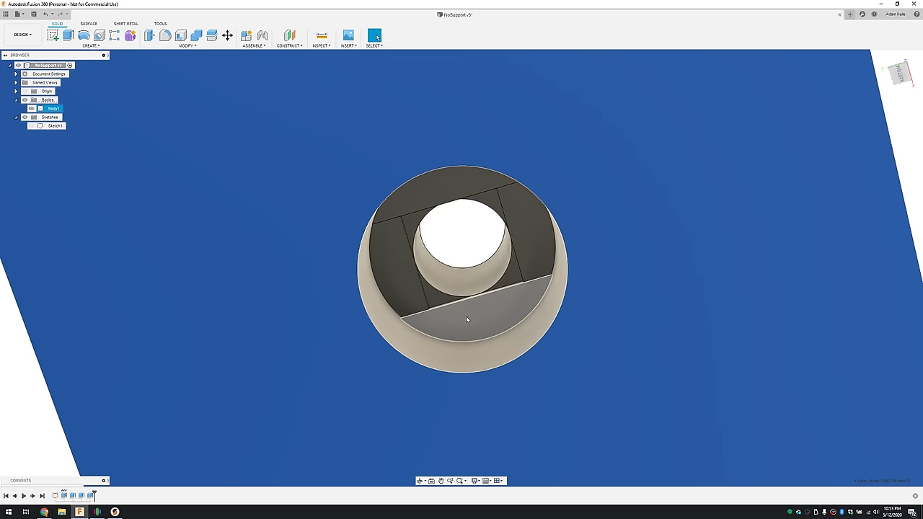
# - Measure the depth from the block's bottom face to one of the side segments in the recess
pyautogui.click(459, 310)
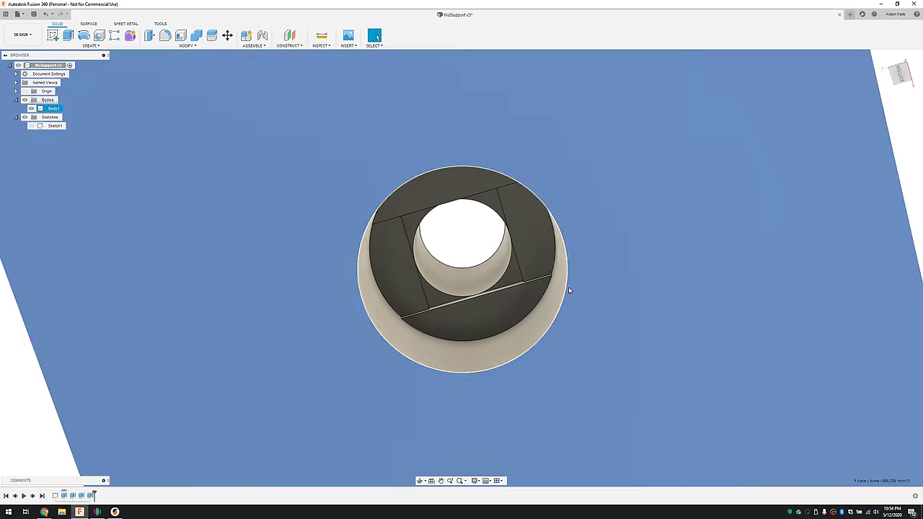
pyautogui.click(544, 250)
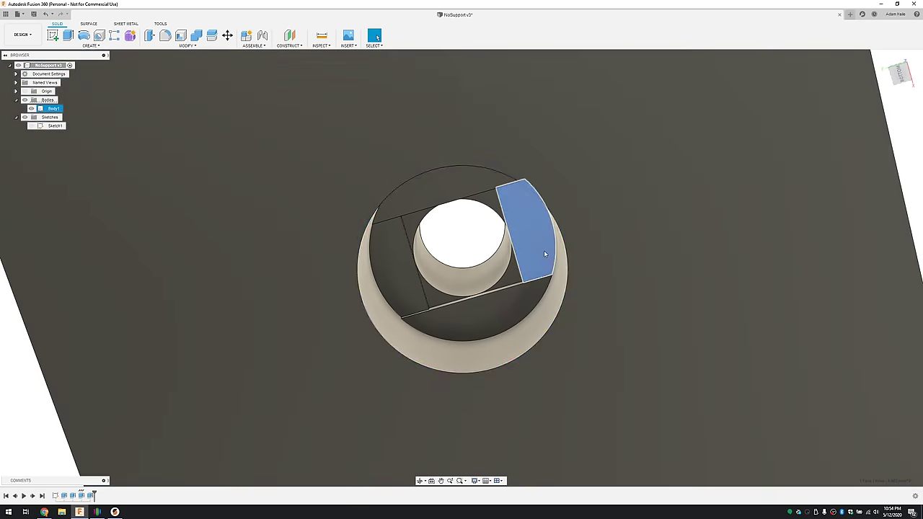
pyautogui.press('i')
pyautogui.click(627, 255)
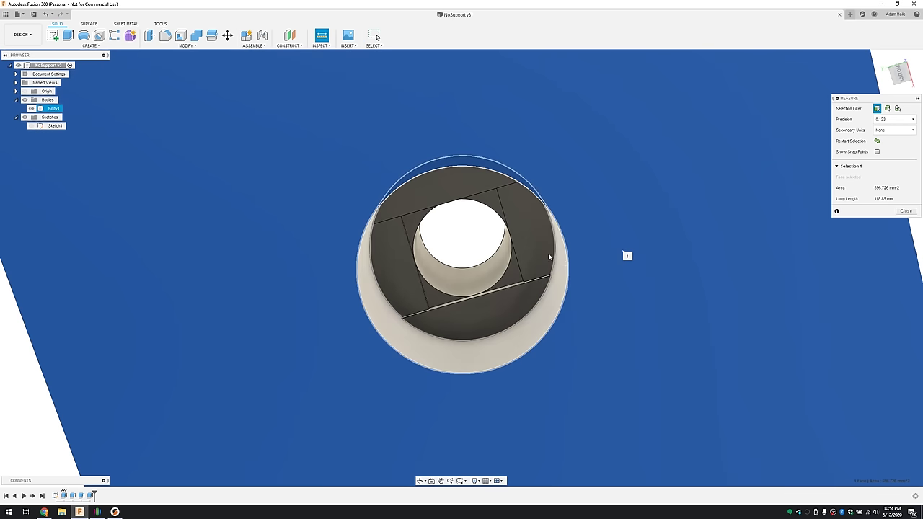
pyautogui.click(536, 252)
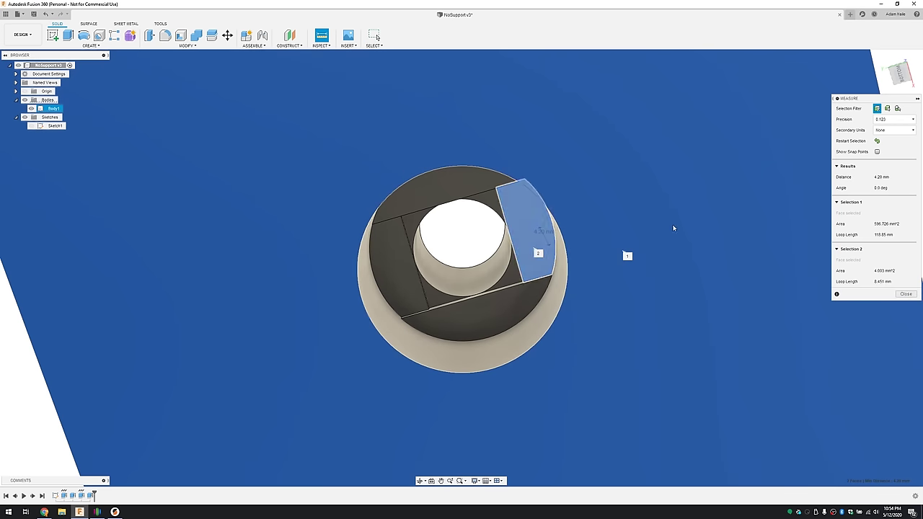
pyautogui.press('Escape')
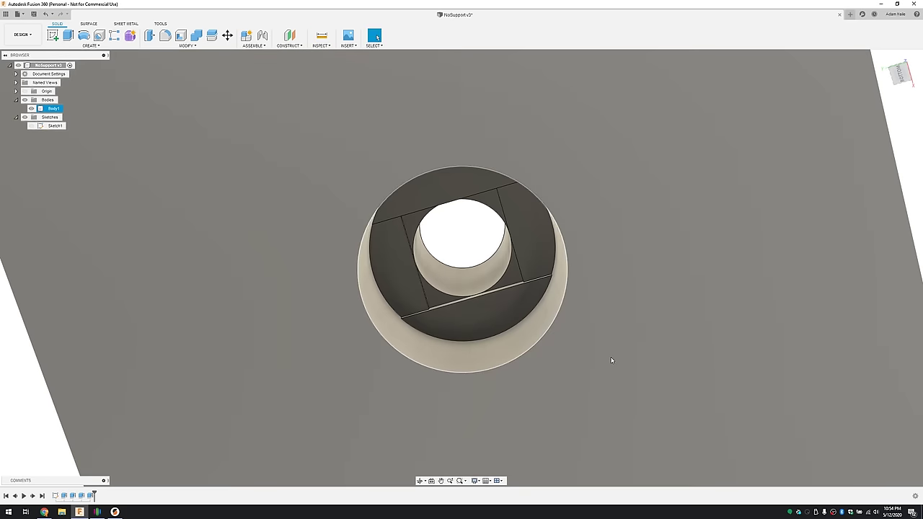
# - Measure the depth from the block's bottom face to a corner segment beside the screw hole
pyautogui.press('i')
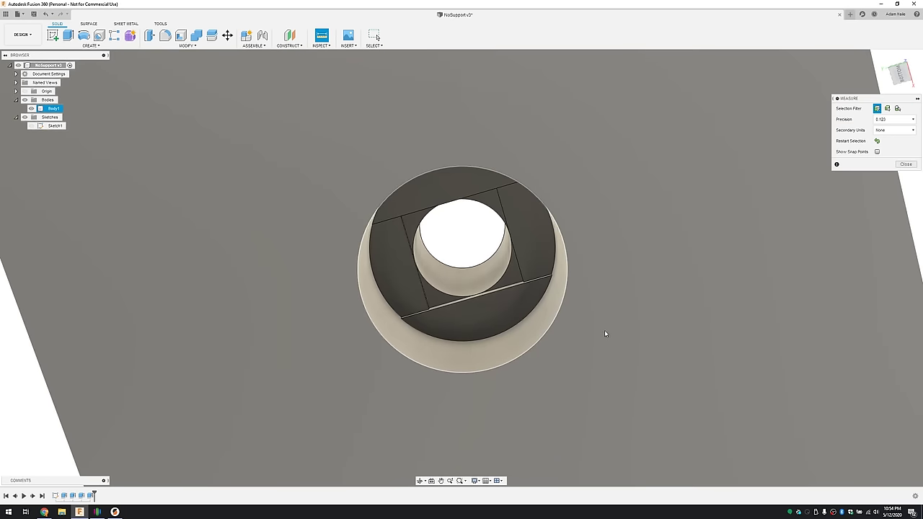
pyautogui.click(644, 327)
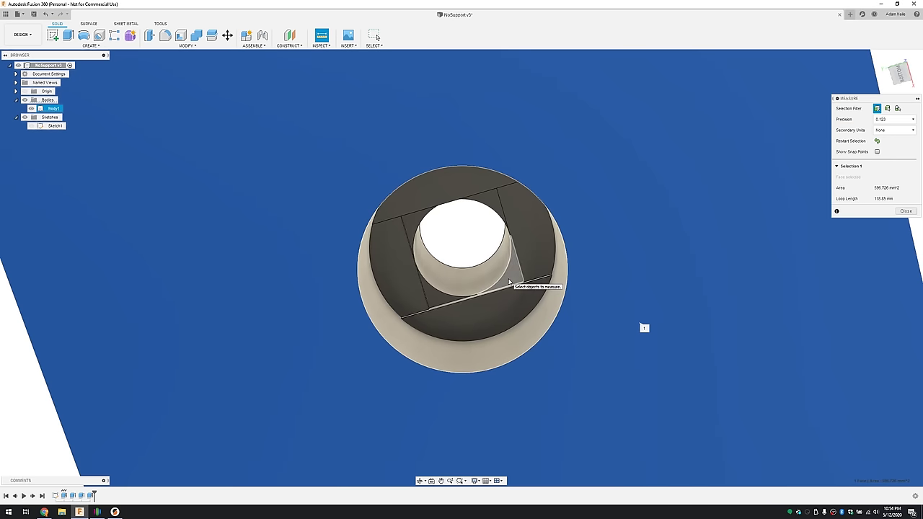
pyautogui.click(509, 281)
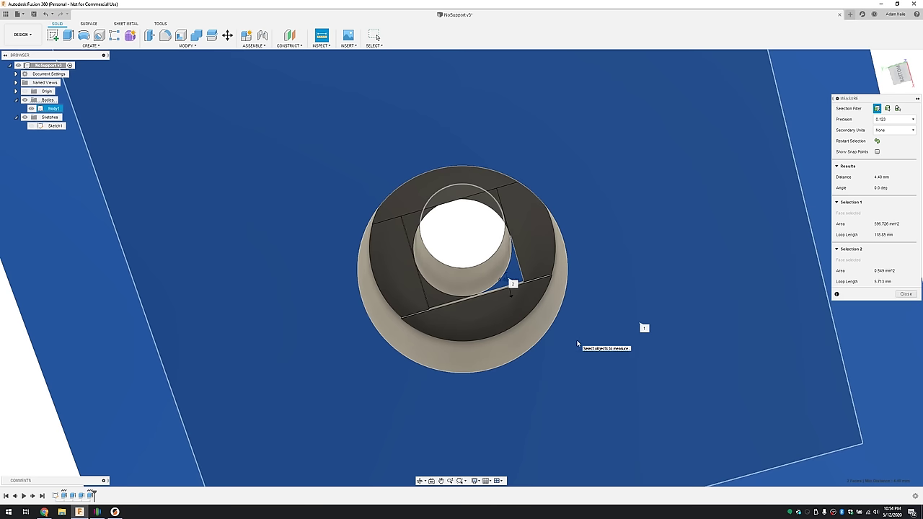
pyautogui.scroll(-3, 578, 344)
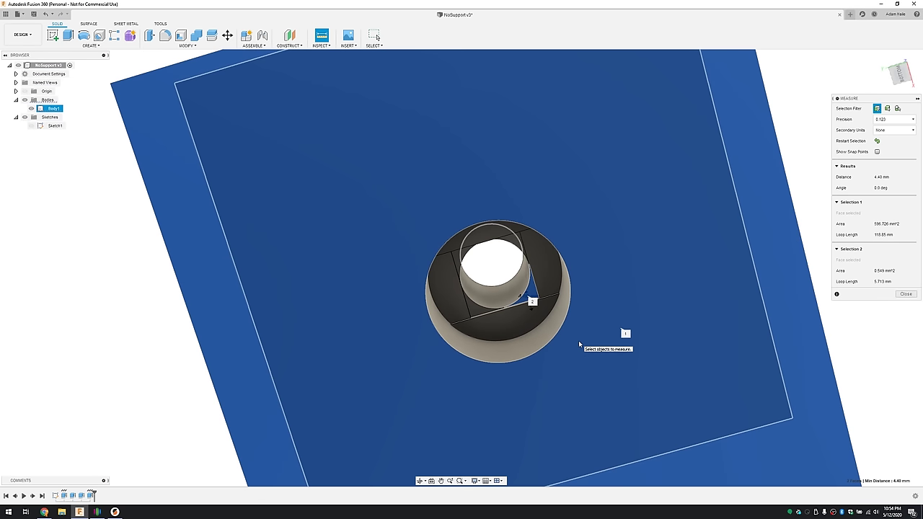
pyautogui.keyDown('shift'); pyautogui.moveTo(578, 344); pyautogui.dragTo(550, 346, button='middle'); pyautogui.keyUp('shift')
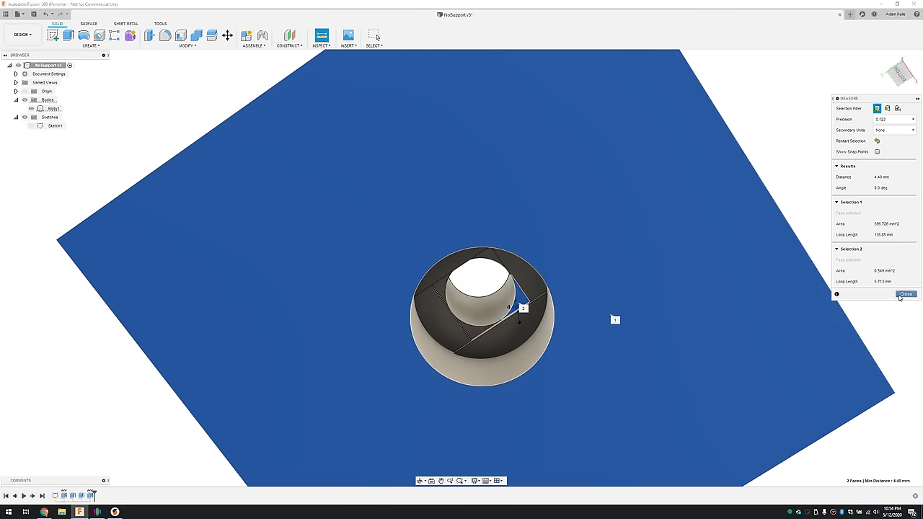
pyautogui.click(906, 294)
pyautogui.scroll(-5, 615, 312)
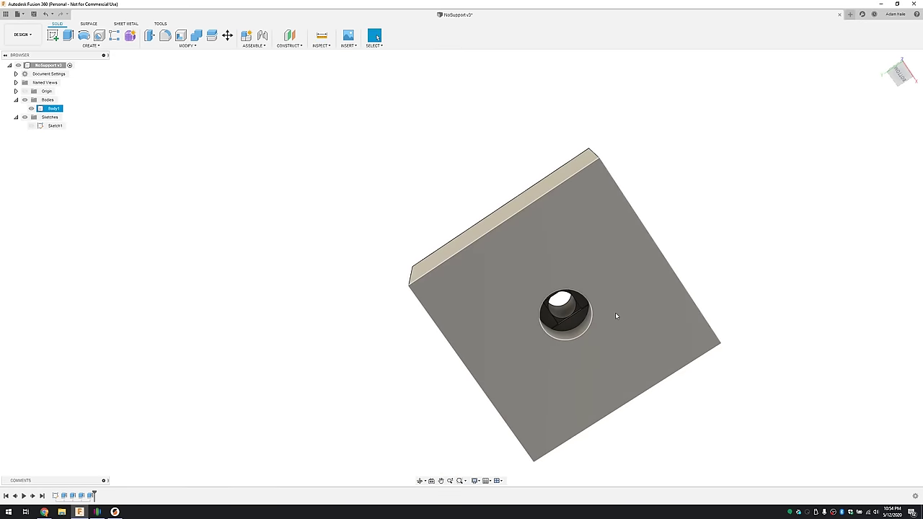
pyautogui.keyDown('shift'); pyautogui.moveTo(615, 313); pyautogui.dragTo(617, 382, button='middle'); pyautogui.keyUp('shift')
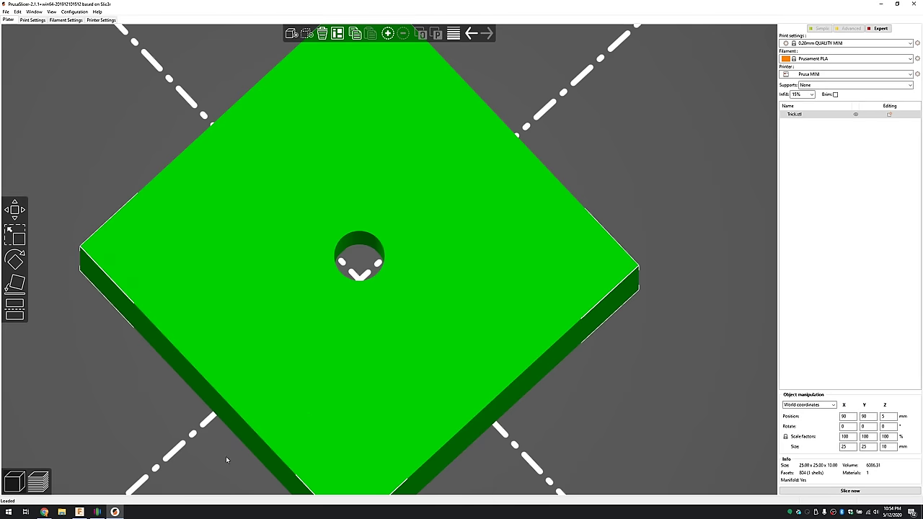
# - In PrusaSlicer, examine the stepped recess from the underside of the Trick.stl model
pyautogui.moveTo(245, 447); pyautogui.dragTo(253, 378)
pyautogui.scroll(-2, 425, 342)
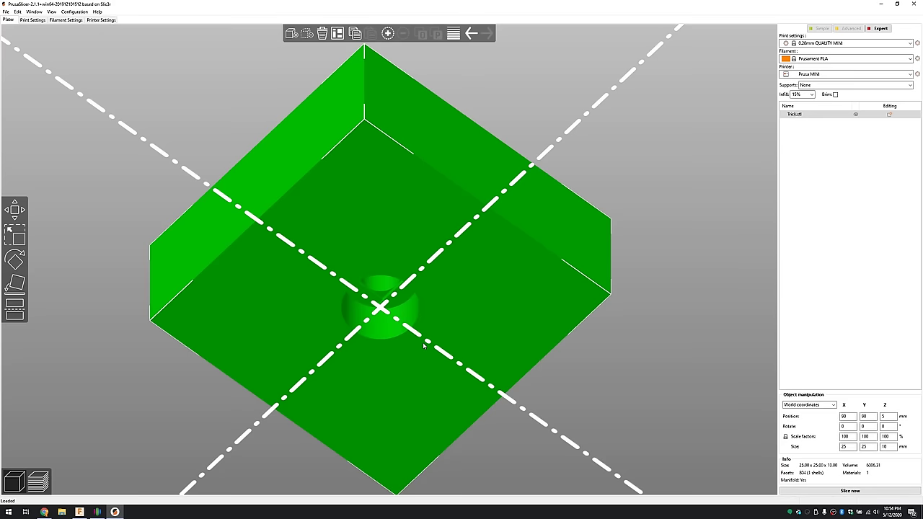
pyautogui.scroll(10, 404, 310)
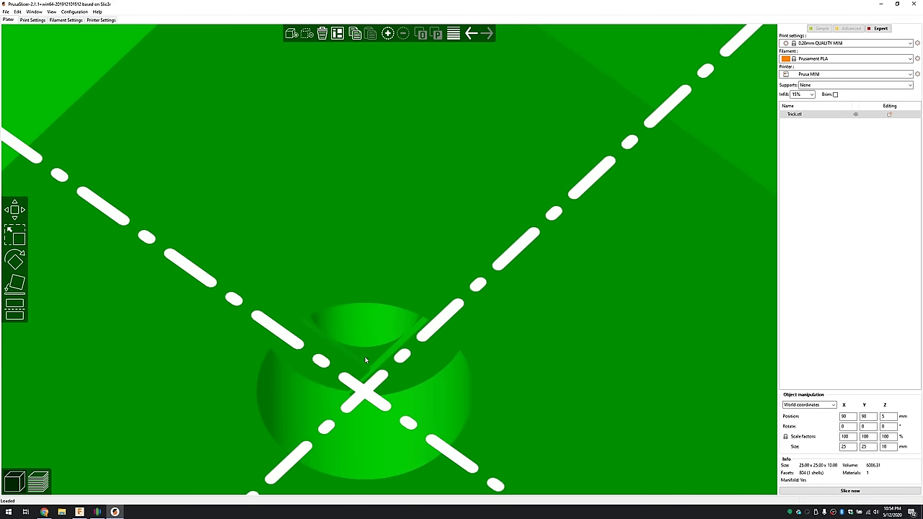
pyautogui.scroll(-8, 393, 404)
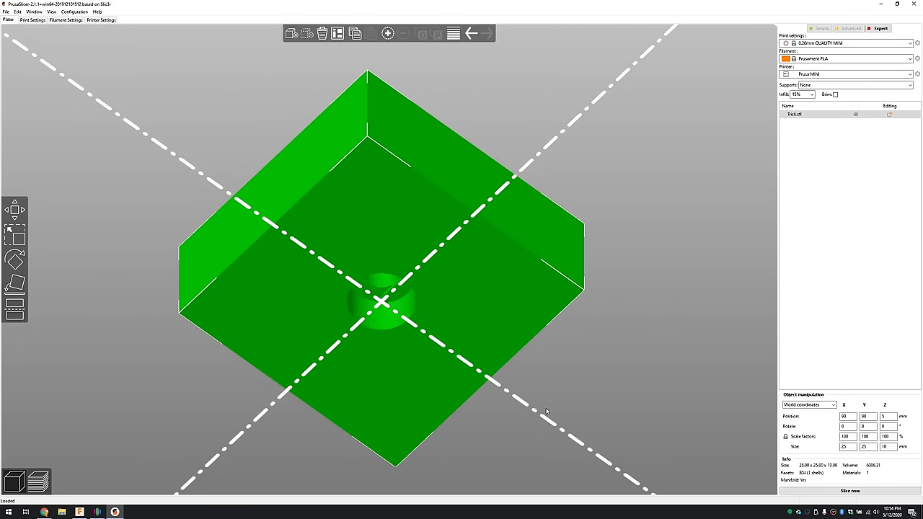
pyautogui.moveTo(547, 412); pyautogui.dragTo(527, 440)
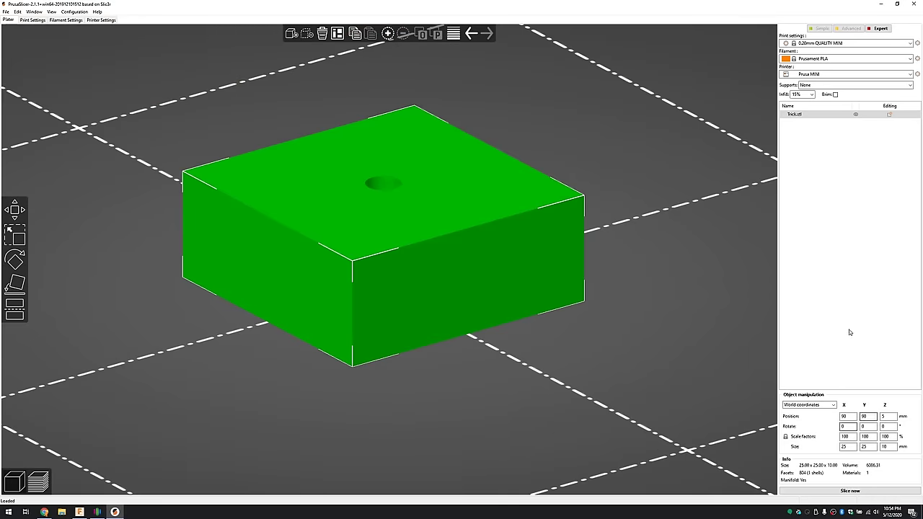
# - Slice the model and compare the 4.00 mm and 4.20 mm layers around the recessed hole
pyautogui.click(850, 490)
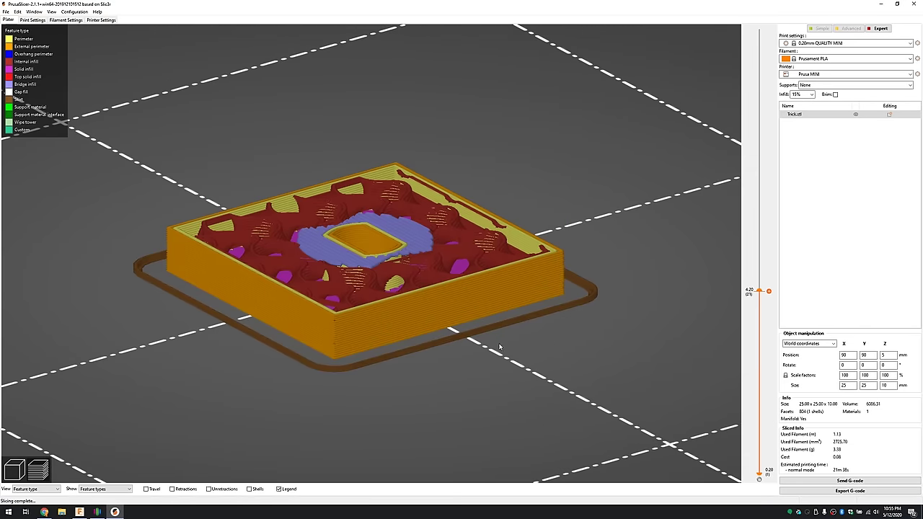
pyautogui.moveTo(500, 347); pyautogui.dragTo(509, 368)
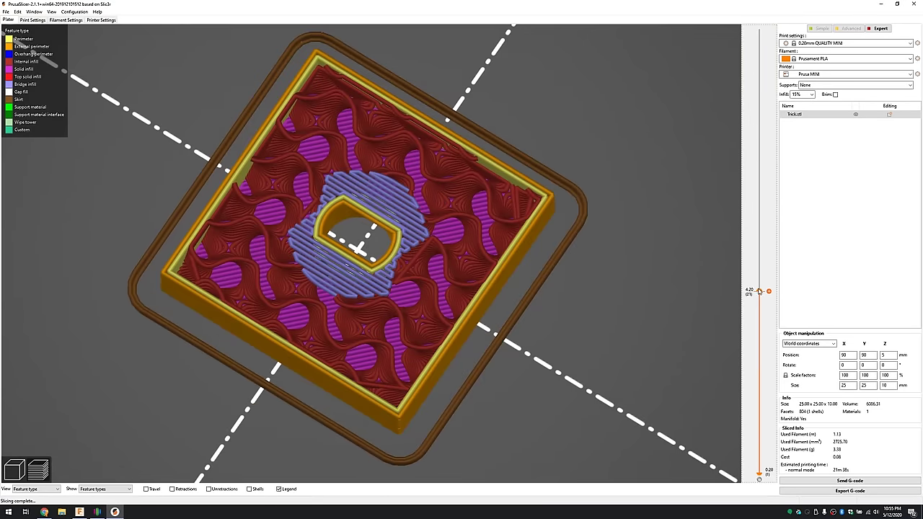
pyautogui.moveTo(758, 291)
pyautogui.mouseDown()
pyautogui.moveTo(757, 268)
pyautogui.moveTo(750, 303)
pyautogui.mouseUp()
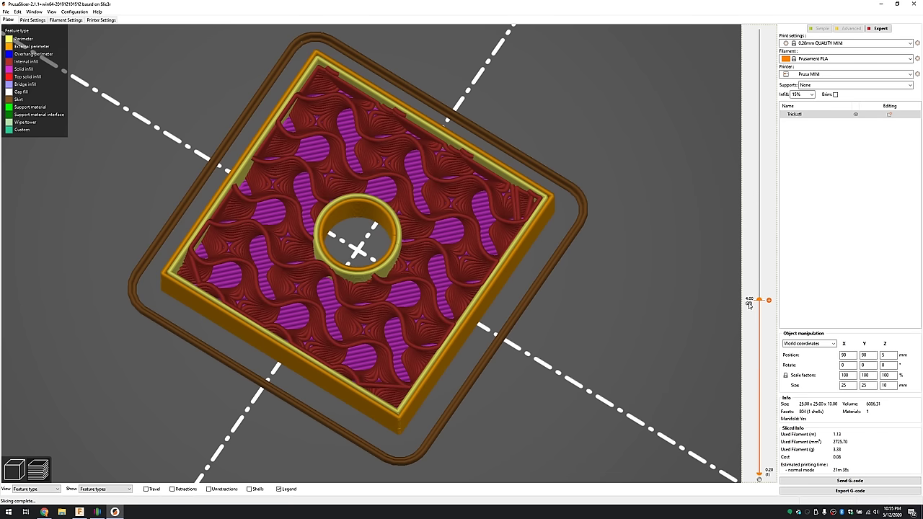
pyautogui.moveTo(749, 302); pyautogui.dragTo(749, 297)
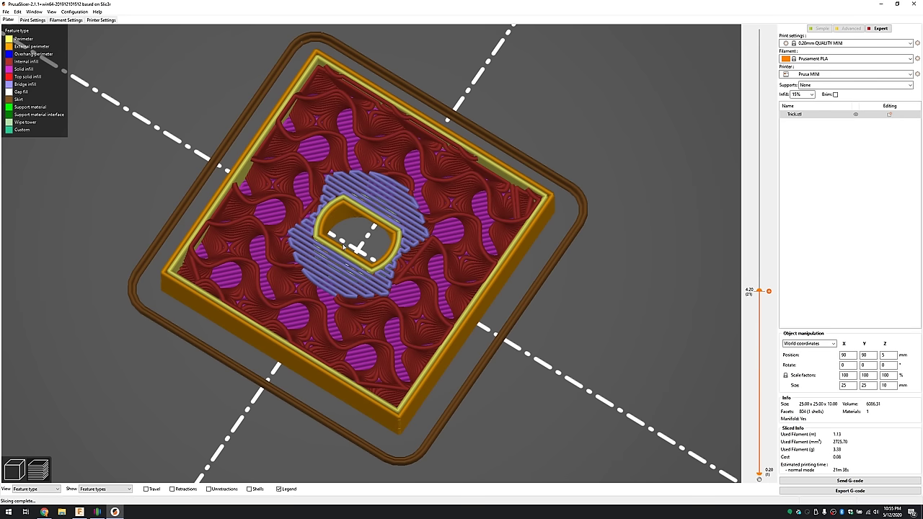
pyautogui.scroll(-5, 376, 259)
pyautogui.scroll(10, 339, 224)
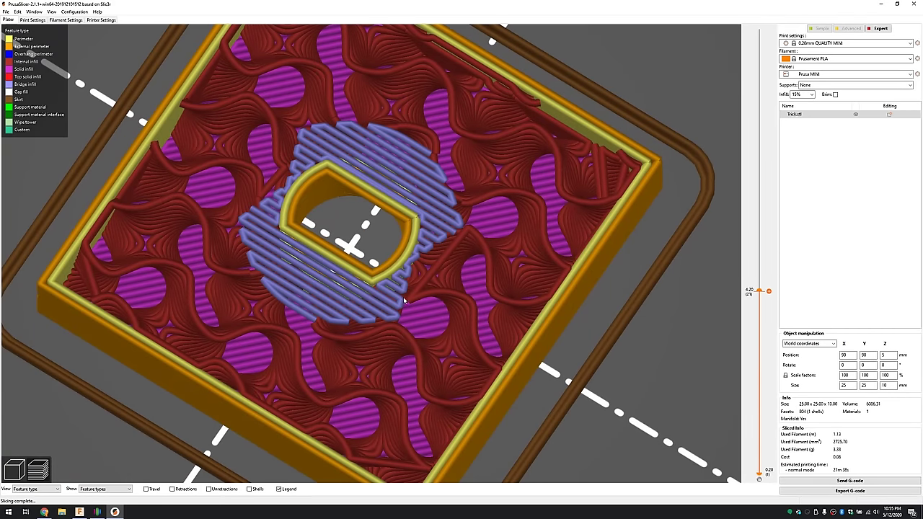
pyautogui.moveTo(404, 301); pyautogui.dragTo(377, 243)
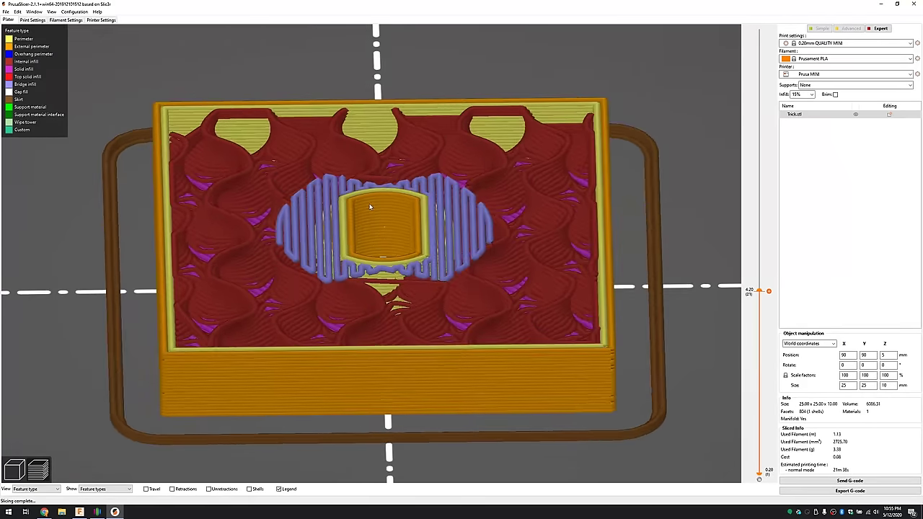
pyautogui.moveTo(369, 207); pyautogui.dragTo(291, 262)
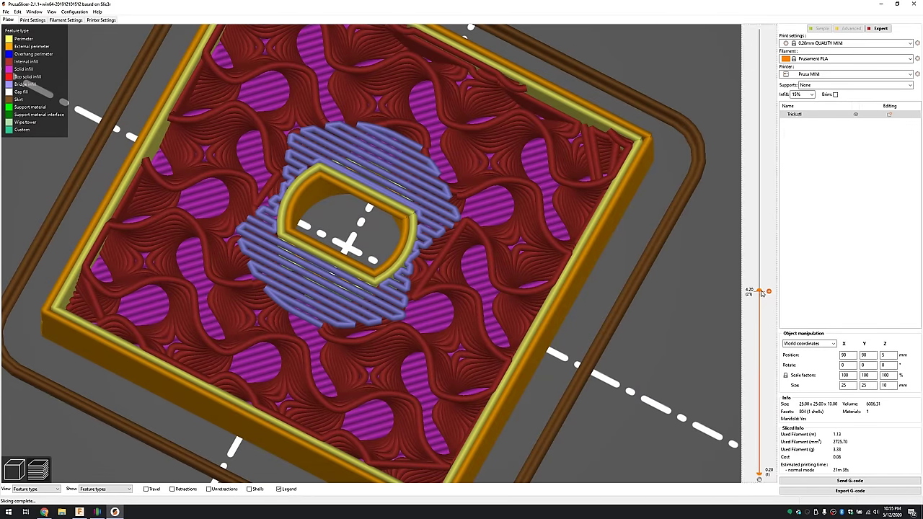
# - Advance the layer preview to 4.40 mm and on to 4.60 mm, examining how the hole is bridged
pyautogui.scroll(1, 759, 290)
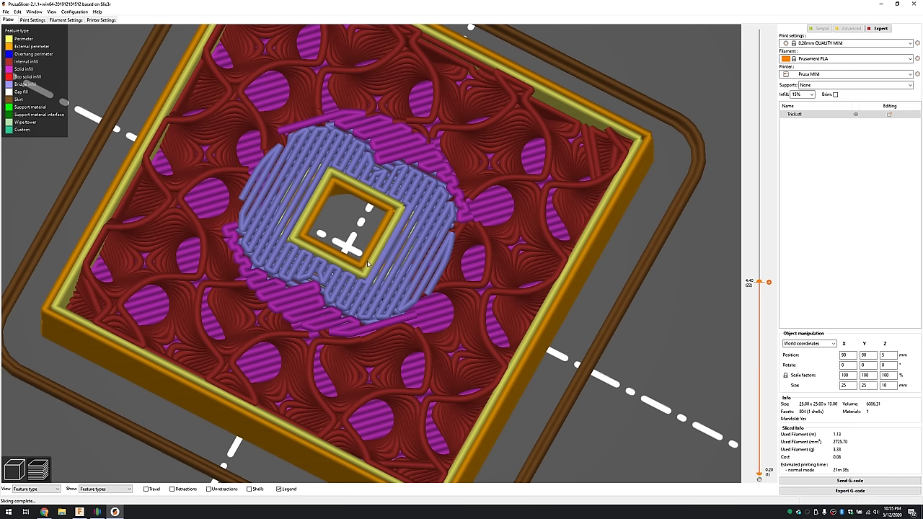
pyautogui.moveTo(398, 300)
pyautogui.mouseDown()
pyautogui.moveTo(389, 300)
pyautogui.moveTo(396, 292)
pyautogui.mouseUp()
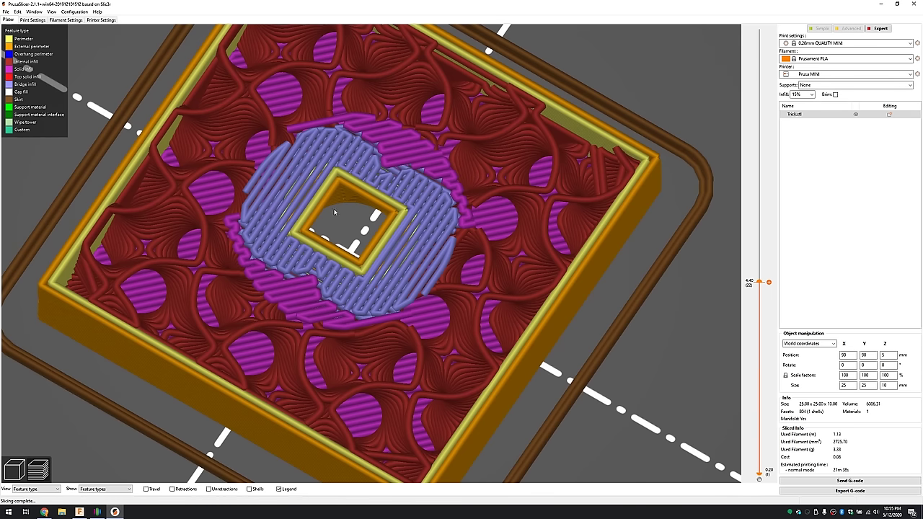
pyautogui.moveTo(387, 291); pyautogui.dragTo(362, 310)
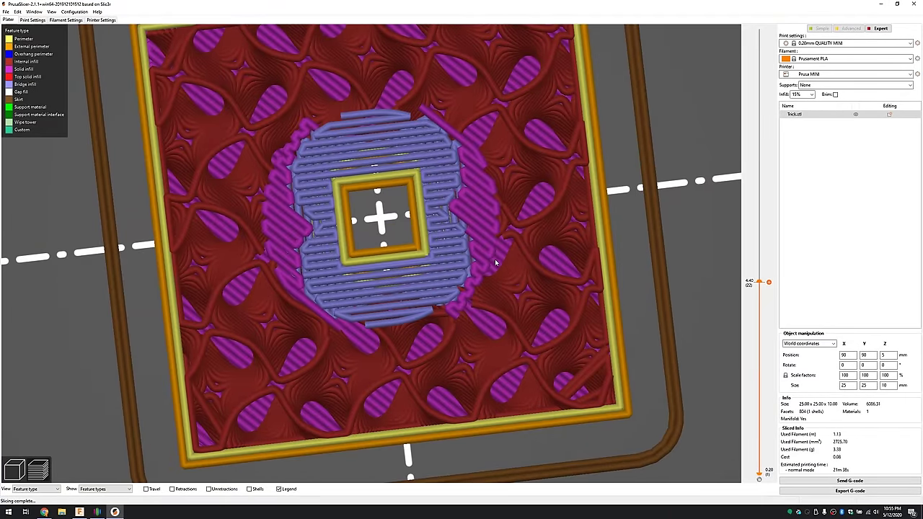
pyautogui.moveTo(759, 285)
pyautogui.mouseDown()
pyautogui.moveTo(759, 292)
pyautogui.moveTo(759, 283)
pyautogui.mouseUp()
pyautogui.scroll(1, 760, 280)
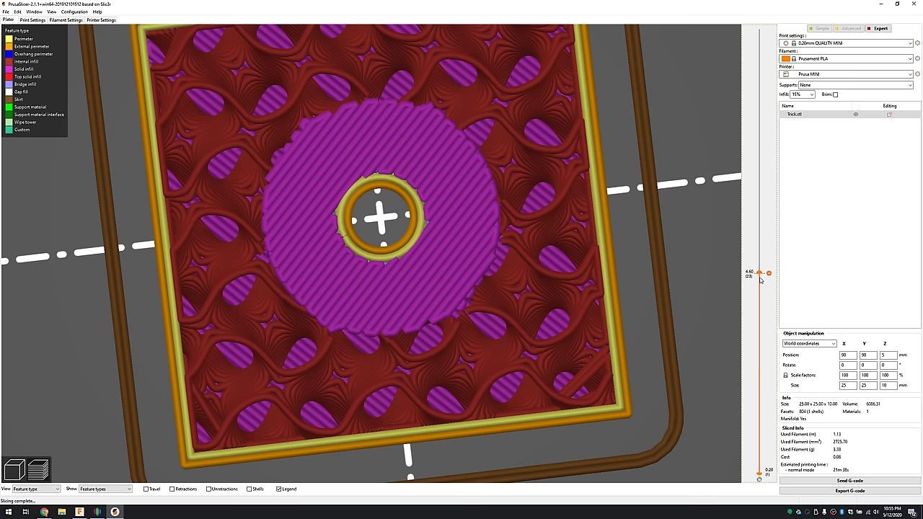
# - Step the layer preview upward from 4.60 mm to 5.40 mm, examining how the layers close around the hole
pyautogui.scroll(1, 758, 273)
pyautogui.press('Up')
pyautogui.press('Up')
pyautogui.press('Up')
pyautogui.press('Up')
pyautogui.press('Up')
pyautogui.press('Up')
pyautogui.press('Up')
pyautogui.press('Up')
pyautogui.press('Up')
pyautogui.press('Up')
pyautogui.press('Up')
pyautogui.press('Up')
pyautogui.press('Up')
pyautogui.press('Up')
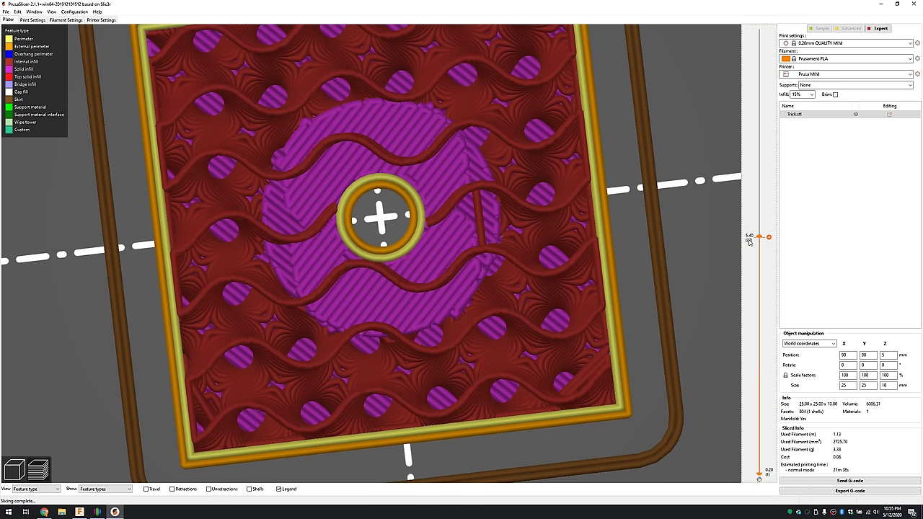
# - Examine the bridging steps inside the recess from the underside of the sliced block with the preview at 7.60 mm
pyautogui.moveTo(510, 280); pyautogui.dragTo(467, 200)
pyautogui.scroll(-2, 496, 200)
pyautogui.scroll(2, 467, 200)
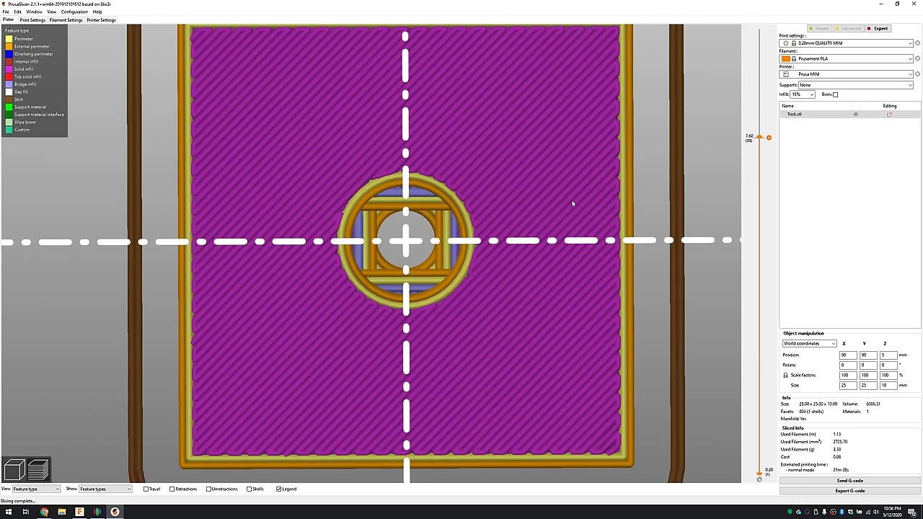
pyautogui.moveTo(572, 204); pyautogui.dragTo(395, 239)
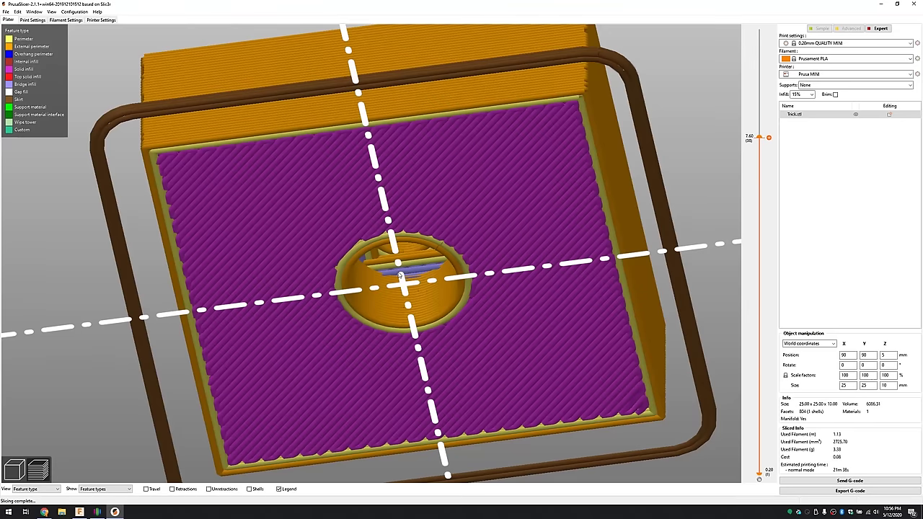
pyautogui.moveTo(399, 275); pyautogui.dragTo(352, 305)
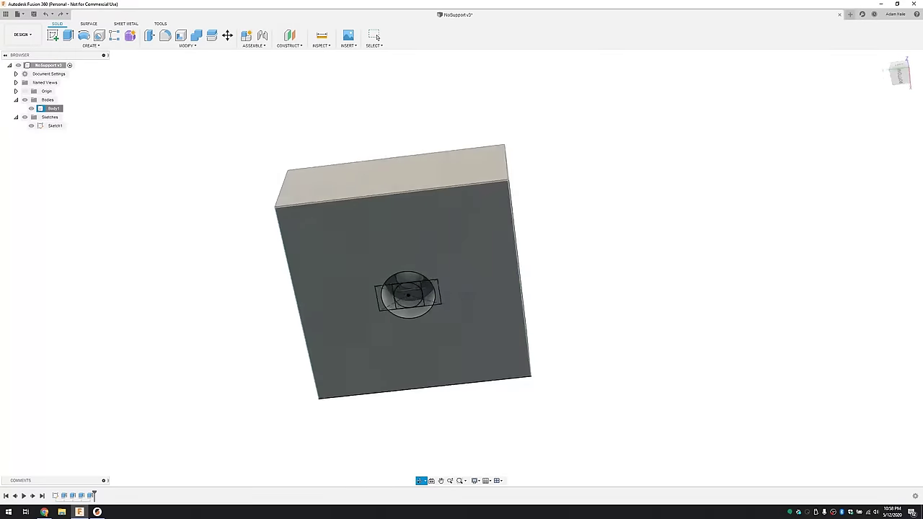
# - In Fusion 360, examine the stepped recess and the sketch outlines around the hole from the block's underside
pyautogui.keyDown('shift'); pyautogui.moveTo(410, 292); pyautogui.dragTo(415, 306, button='middle'); pyautogui.keyUp('shift')
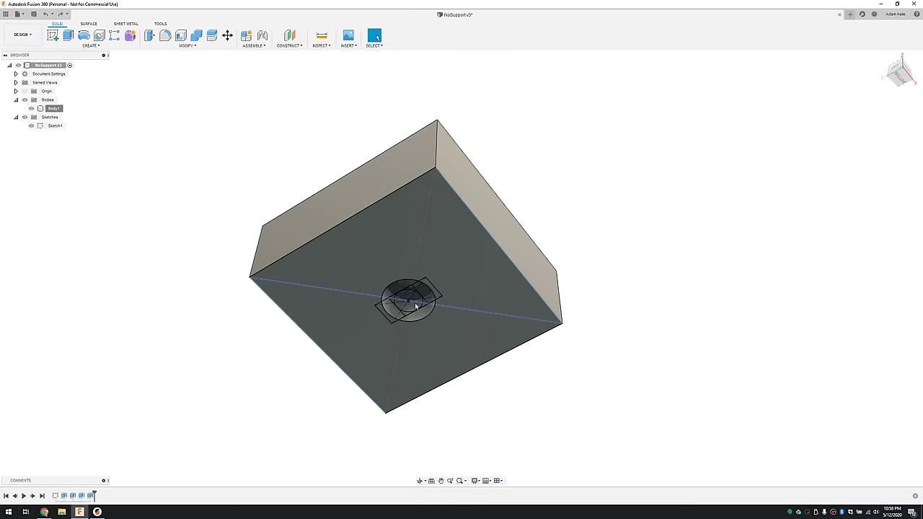
pyautogui.scroll(5, 412, 310)
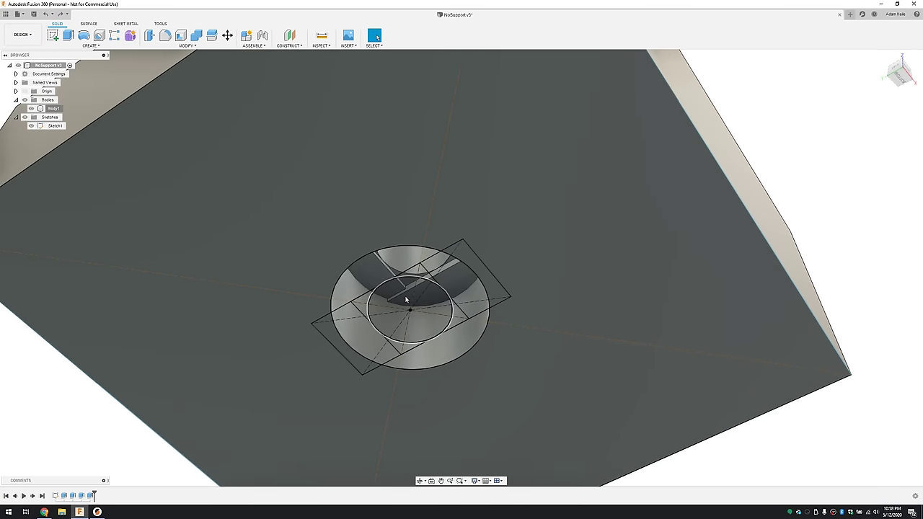
pyautogui.moveTo(406, 299)
pyautogui.keyDown('shift'); pyautogui.mouseDown(button='middle')
pyautogui.moveTo(424, 270)
pyautogui.moveTo(415, 274)
pyautogui.mouseUp(button='middle'); pyautogui.keyUp('shift')
pyautogui.press('Escape')
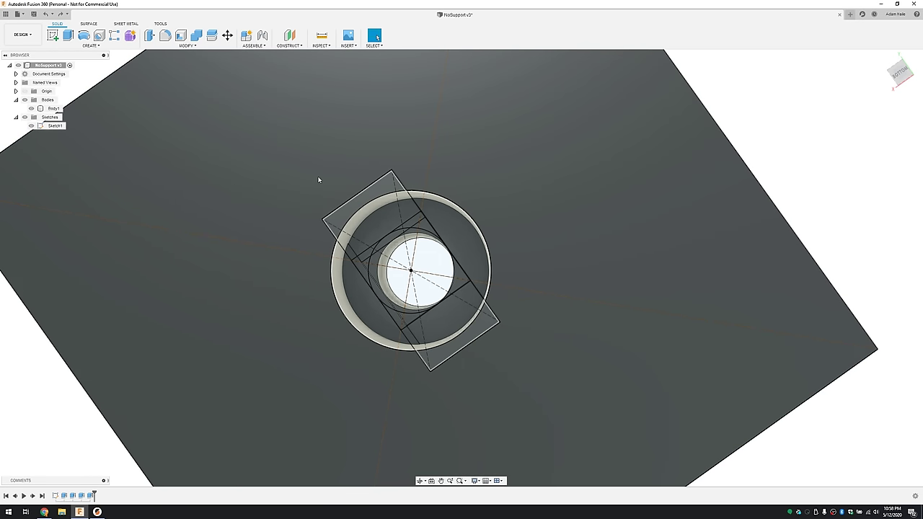
# - Hide the block body Body1 and its sketch Sketch1 to clear the workspace
pyautogui.scroll(-5, 315, 179)
pyautogui.click(31, 108)
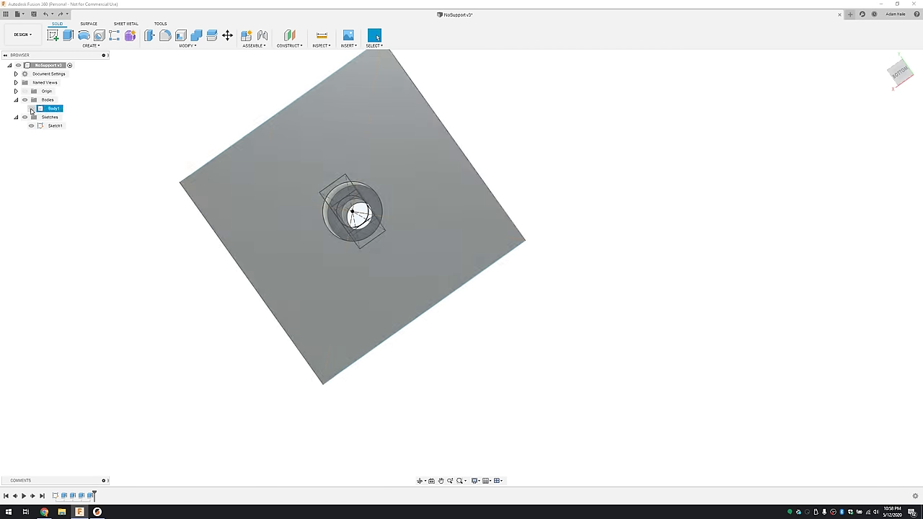
pyautogui.click(31, 125)
pyautogui.keyDown('shift'); pyautogui.moveTo(194, 147); pyautogui.dragTo(178, 176, button='middle'); pyautogui.keyUp('shift')
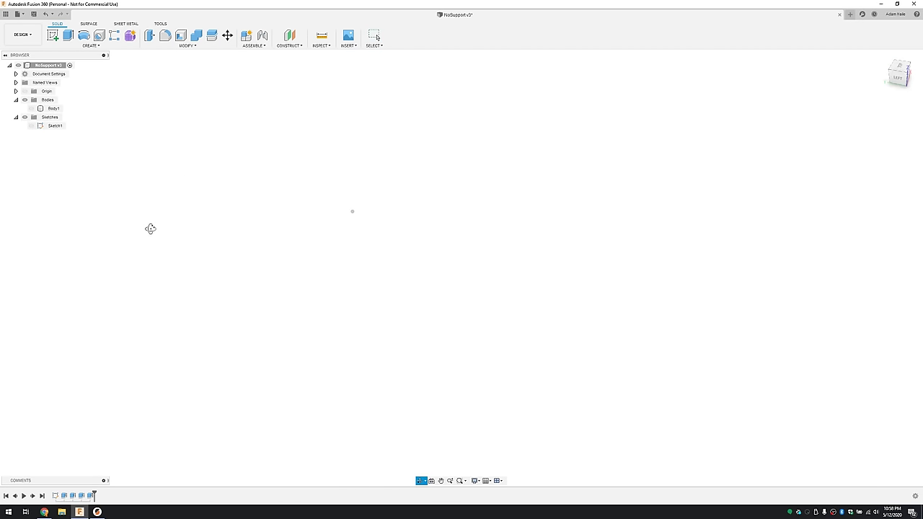
# - Start a new sketch on the horizontal plane and draw a 25 × 25 mm centre rectangle at the origin
pyautogui.click(53, 35)
pyautogui.click(364, 202)
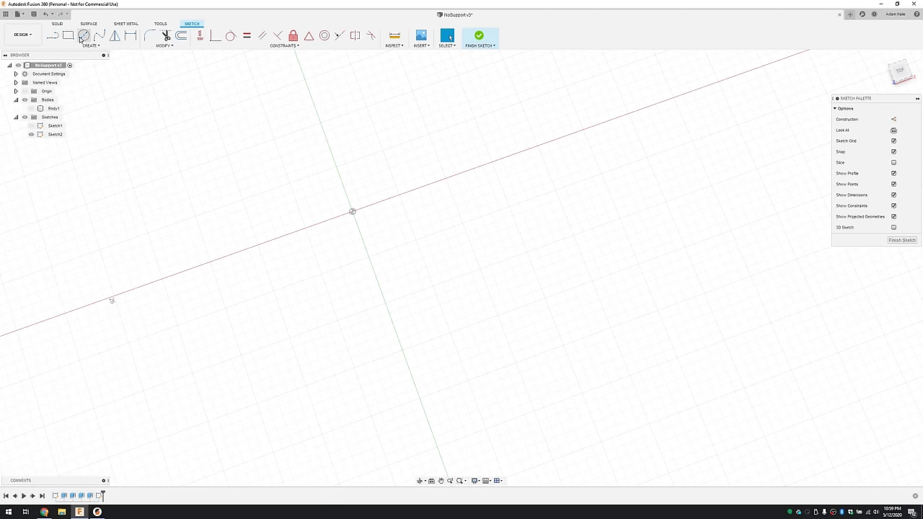
pyautogui.click(68, 35)
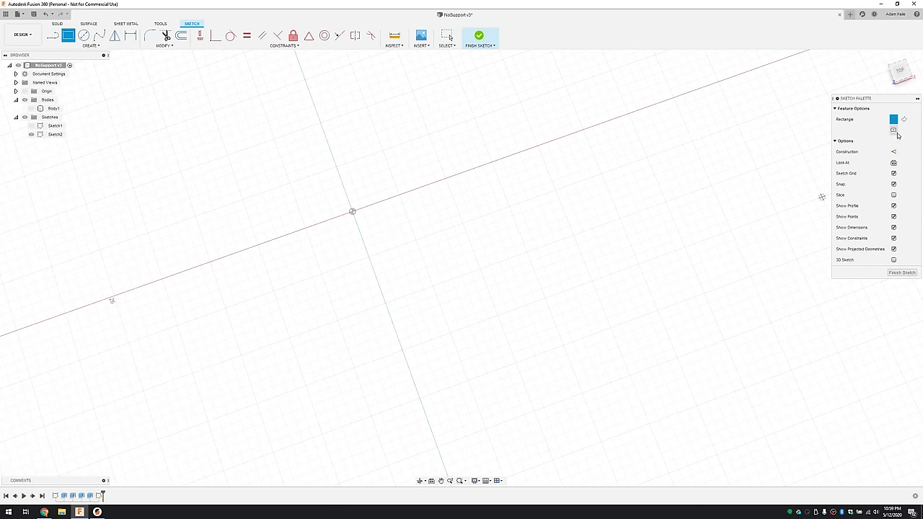
pyautogui.click(895, 131)
pyautogui.click(352, 212)
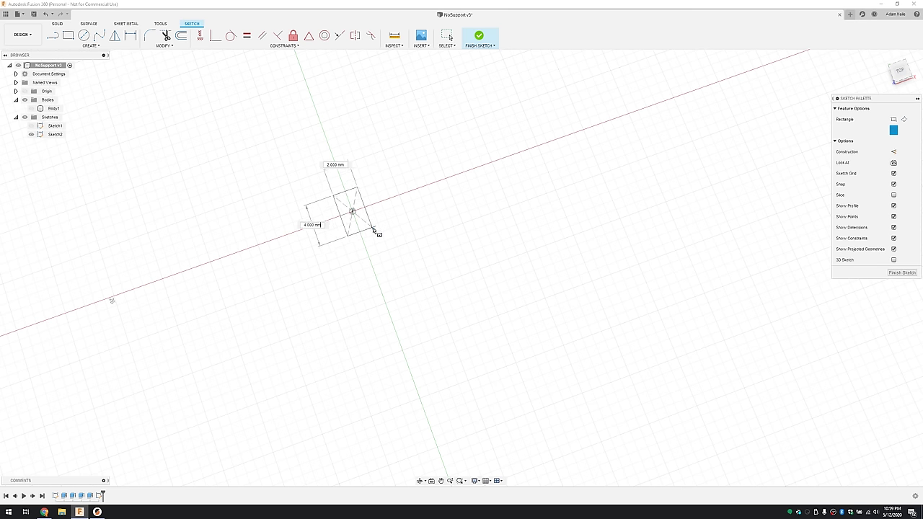
pyautogui.write('25')
pyautogui.press('Tab')
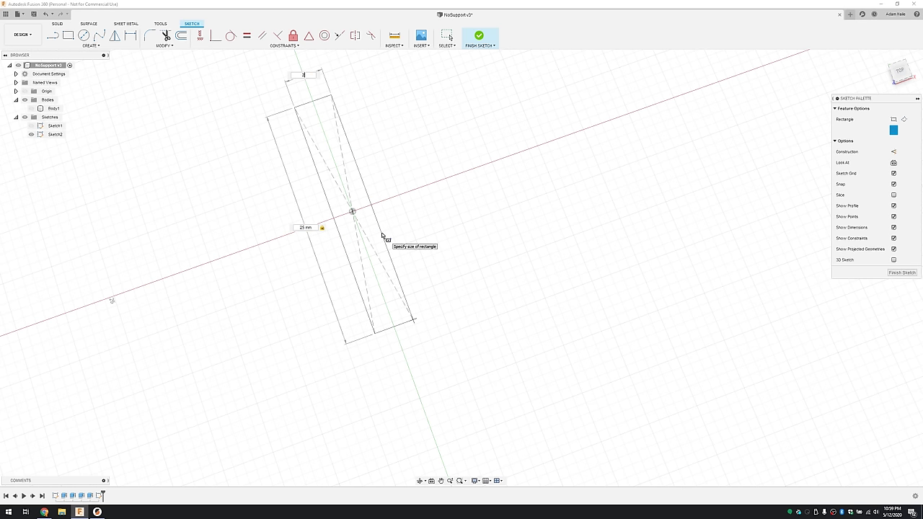
pyautogui.write('25')
pyautogui.press('Return')
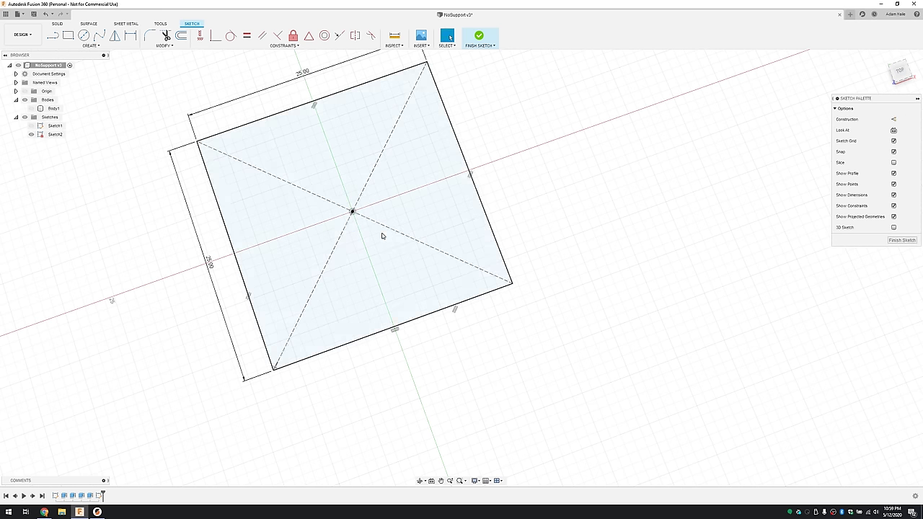
# - Align the view to the top and draw a circle on the horizontal axis left of the origin, with the M3Hole parameter as diameter
pyautogui.click(904, 74)
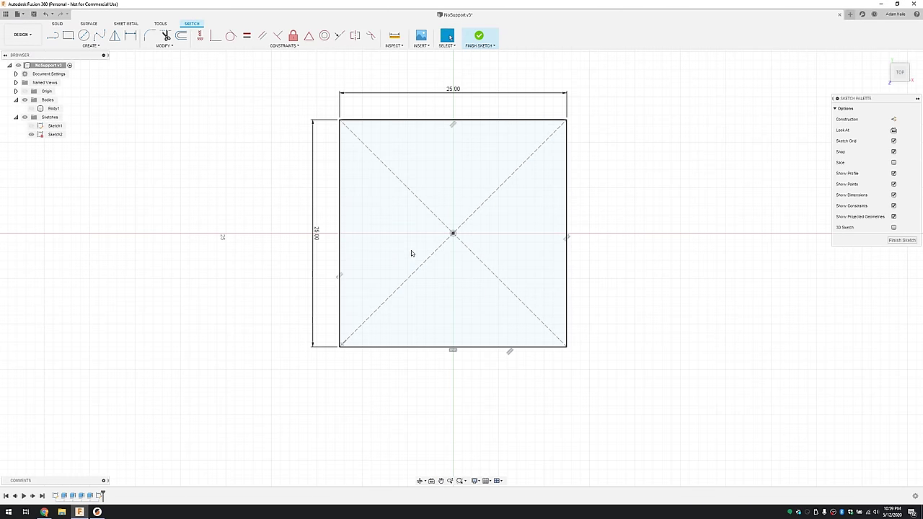
pyautogui.click(84, 36)
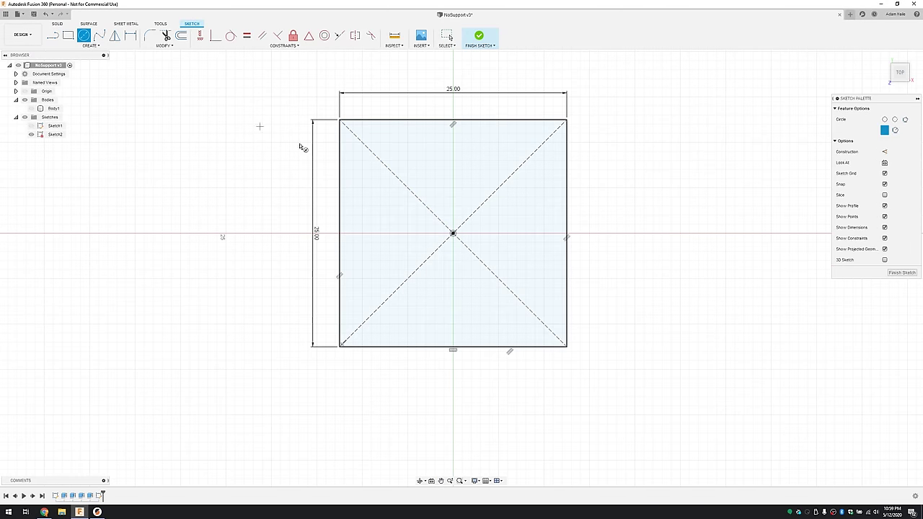
pyautogui.click(380, 233)
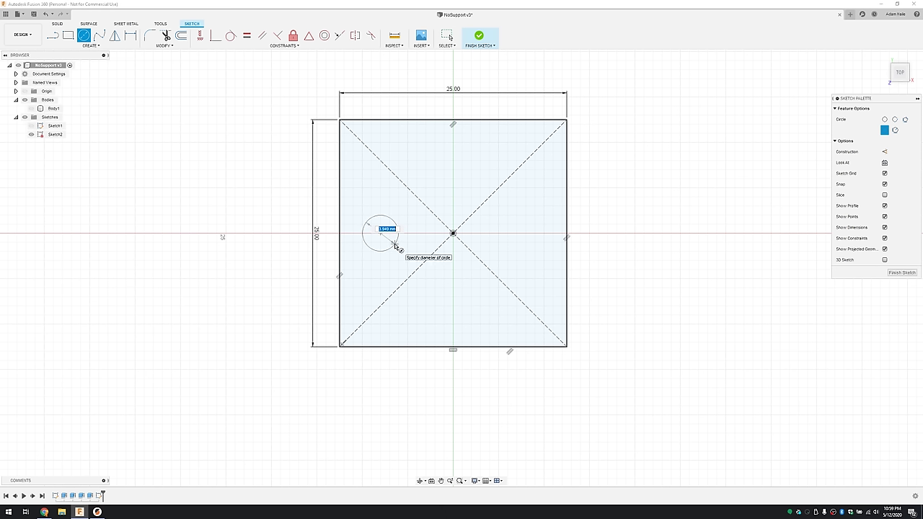
pyautogui.write('M3Ho')
pyautogui.click(395, 243)
pyautogui.press('Return')
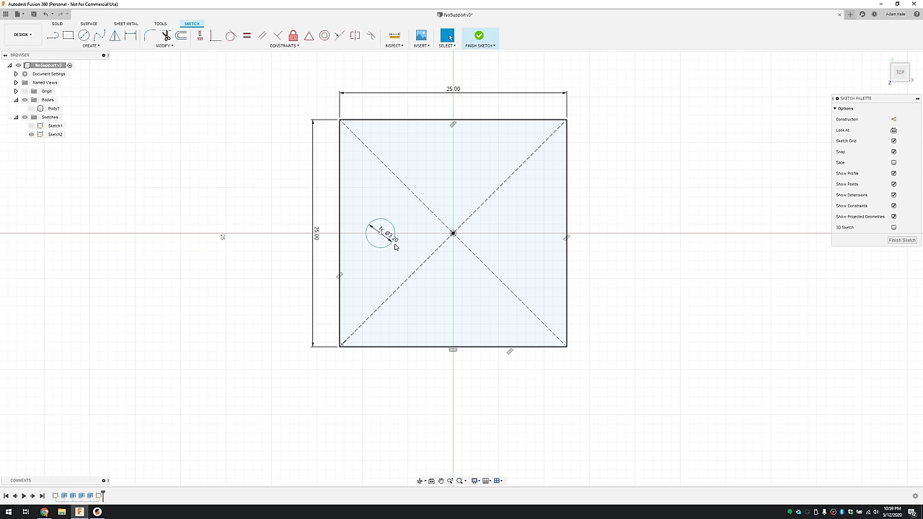
# - Draw a second circle on the horizontal axis right of the origin, with the M3Hole parameter as its diameter
pyautogui.click(516, 235)
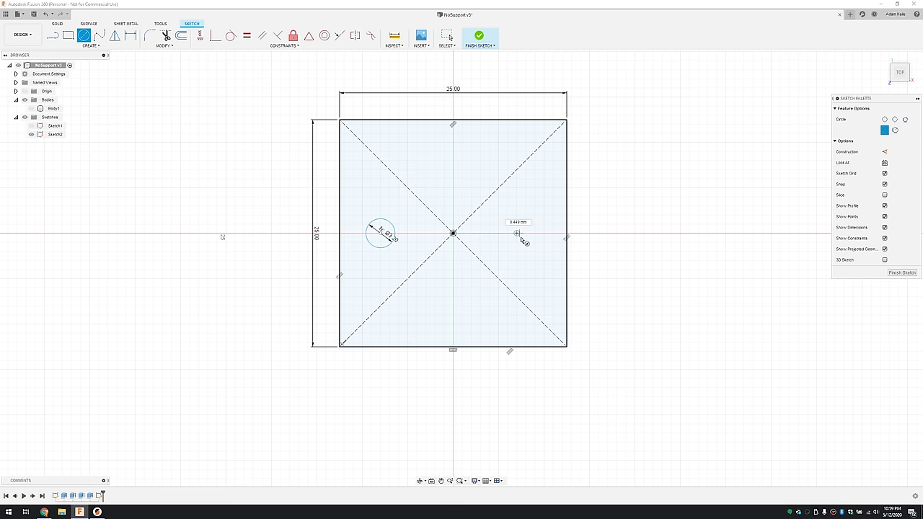
pyautogui.write('M3Hole')
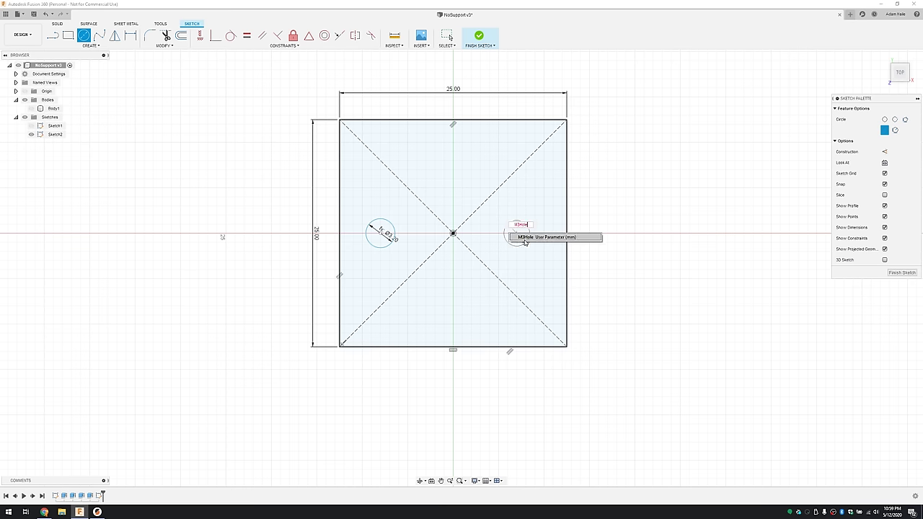
pyautogui.click(524, 244)
pyautogui.press('Return')
pyautogui.press('Escape')
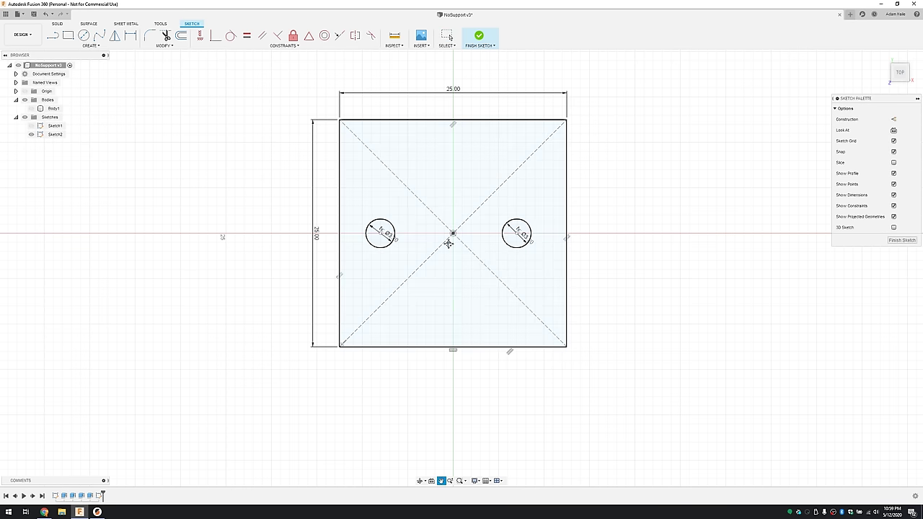
# - Draw a centre rectangle of about 6 × 6 mm around the left M3 circle, centred on the circle's centre point
pyautogui.moveTo(449, 243); pyautogui.dragTo(471, 258, button='middle')
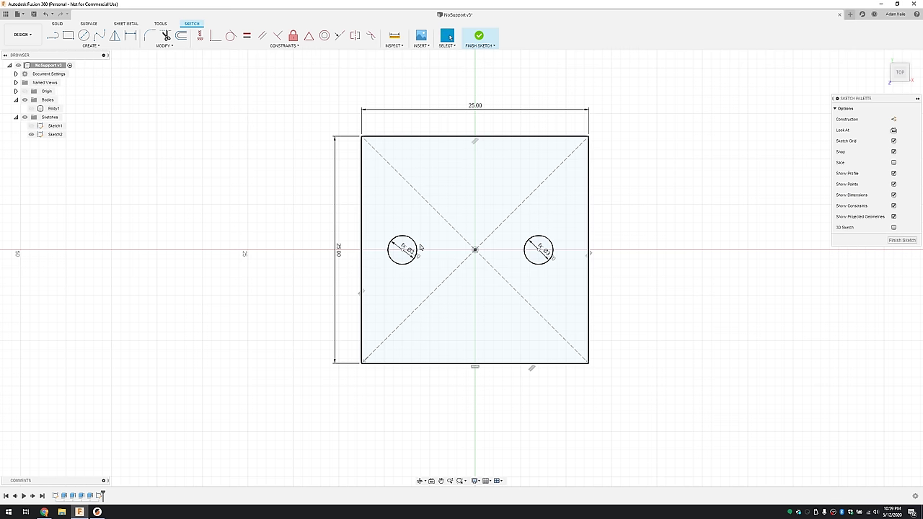
pyautogui.scroll(4, 415, 246)
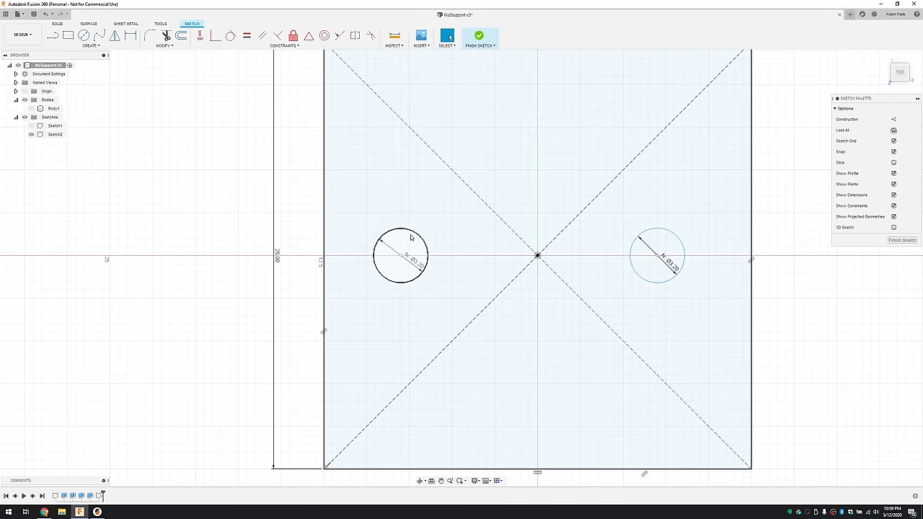
pyautogui.moveTo(462, 248); pyautogui.dragTo(330, 207, button='middle')
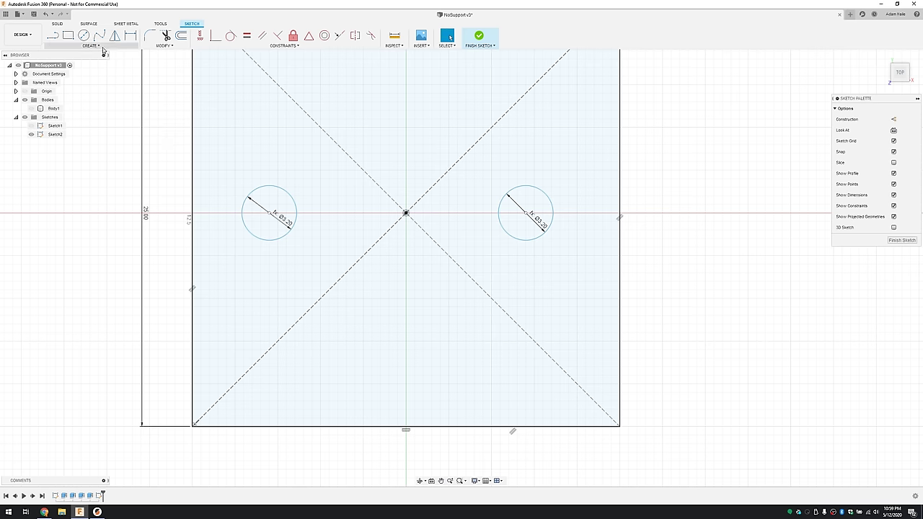
pyautogui.press('r')
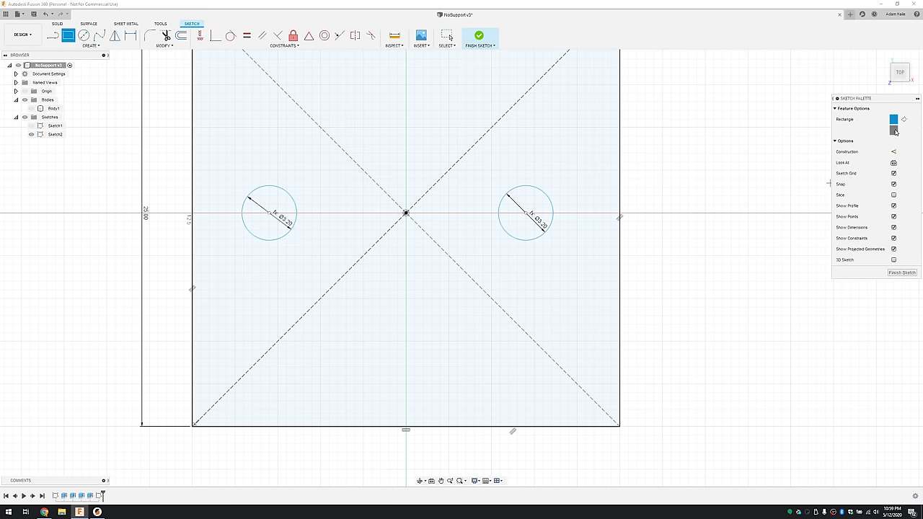
pyautogui.click(893, 130)
pyautogui.click(270, 215)
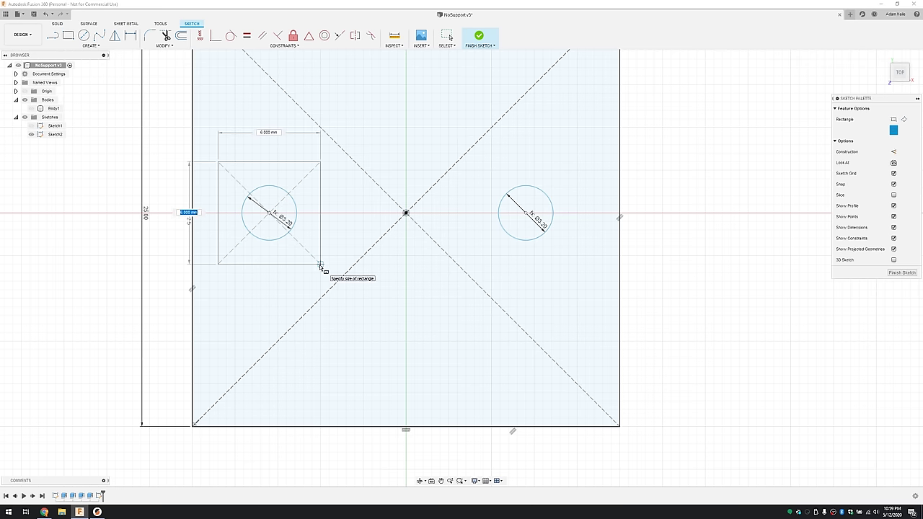
pyautogui.click(322, 267)
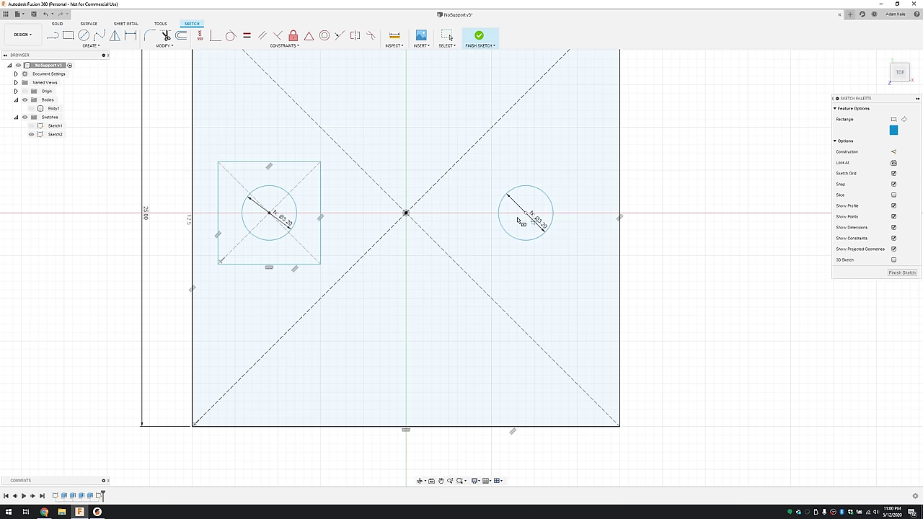
# - Draw a six-sided circumscribed polygon with a radius of about 2.5 mm, centred on the right M3 circle
pyautogui.click(84, 47)
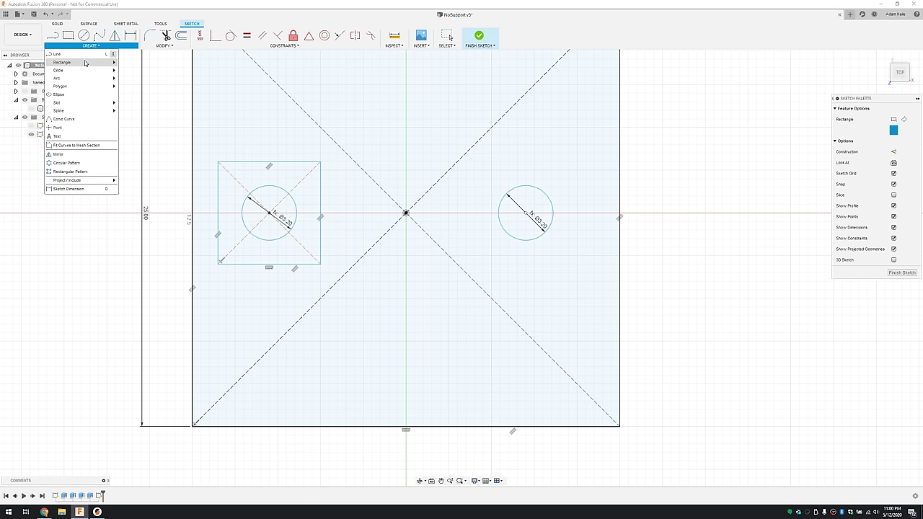
pyautogui.moveTo(85, 63)
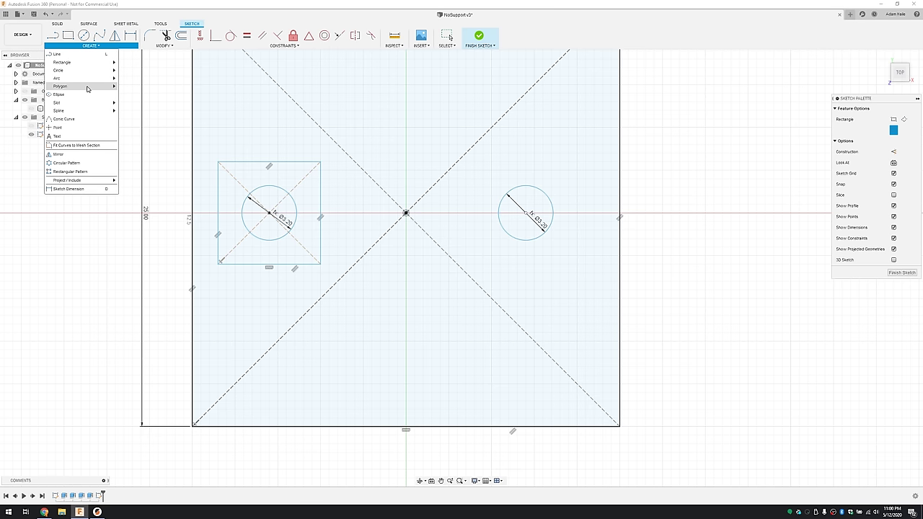
pyautogui.moveTo(89, 88)
pyautogui.click(141, 86)
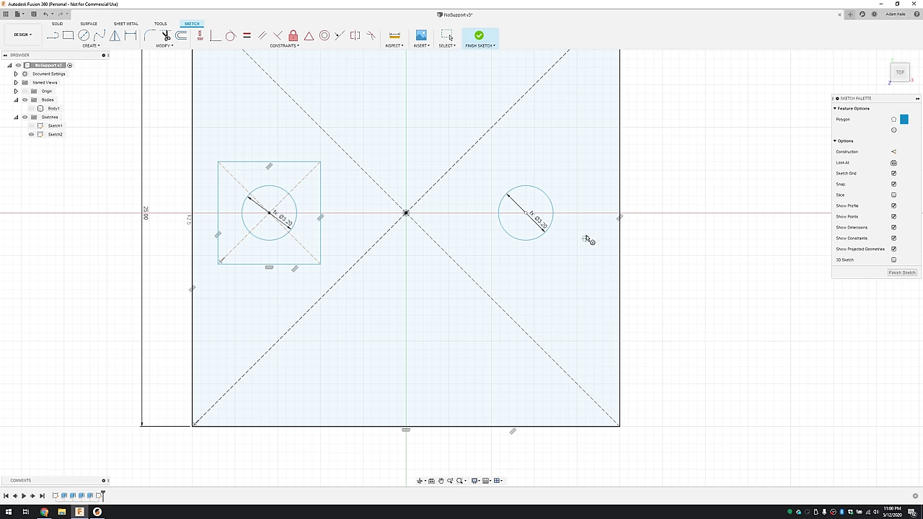
pyautogui.click(526, 213)
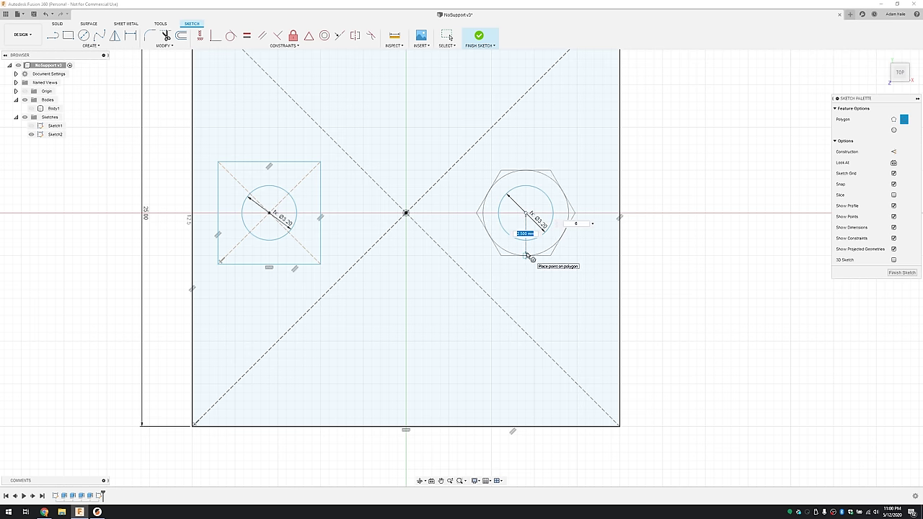
pyautogui.click(525, 254)
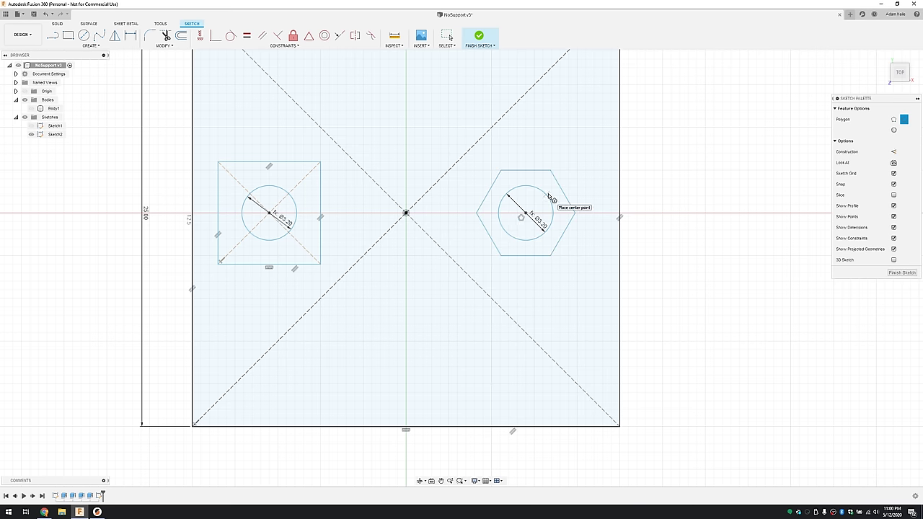
pyautogui.moveTo(552, 216); pyautogui.dragTo(472, 218, button='middle')
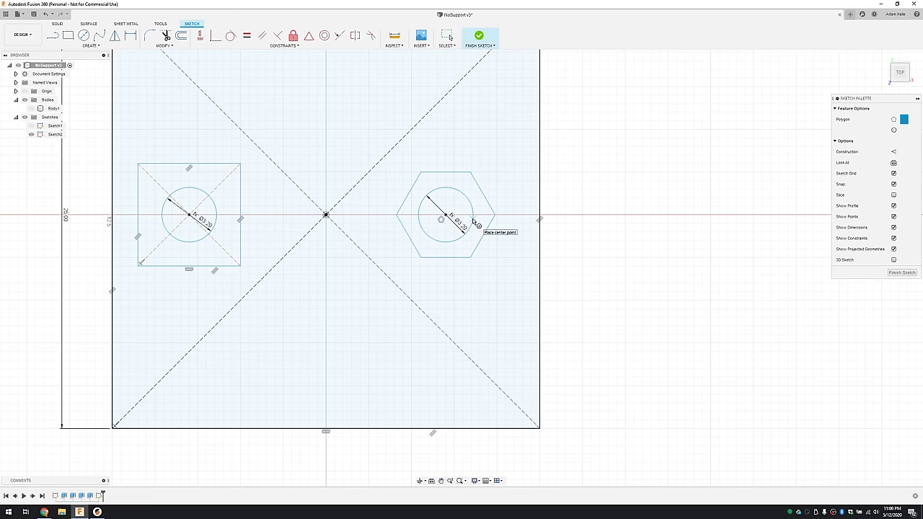
pyautogui.press('Escape')
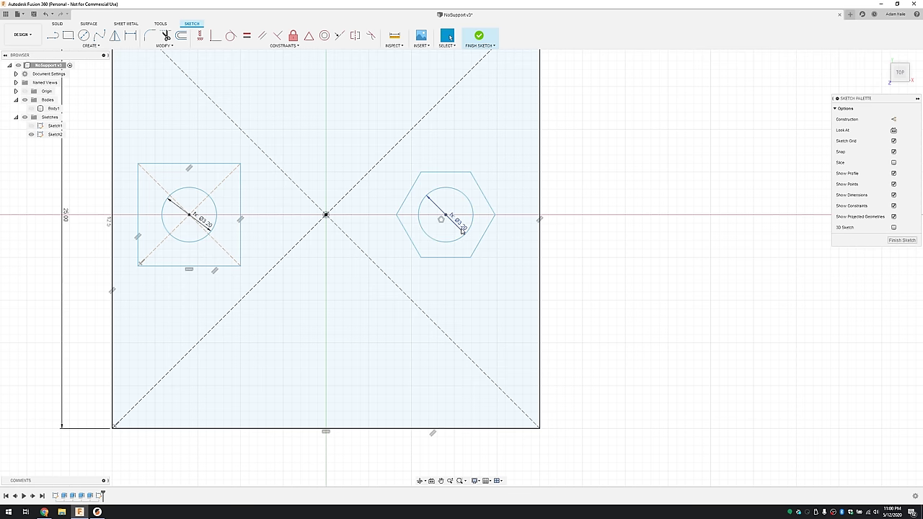
# - Draw a centre rectangle on the right M3 circle's centre, using the M3Hole parameter for both height and width
pyautogui.press('r')
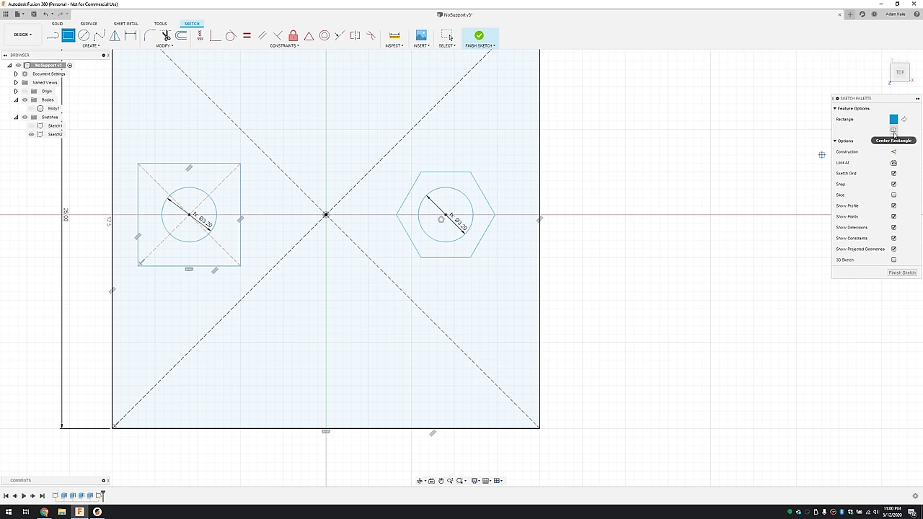
pyautogui.click(893, 130)
pyautogui.click(446, 215)
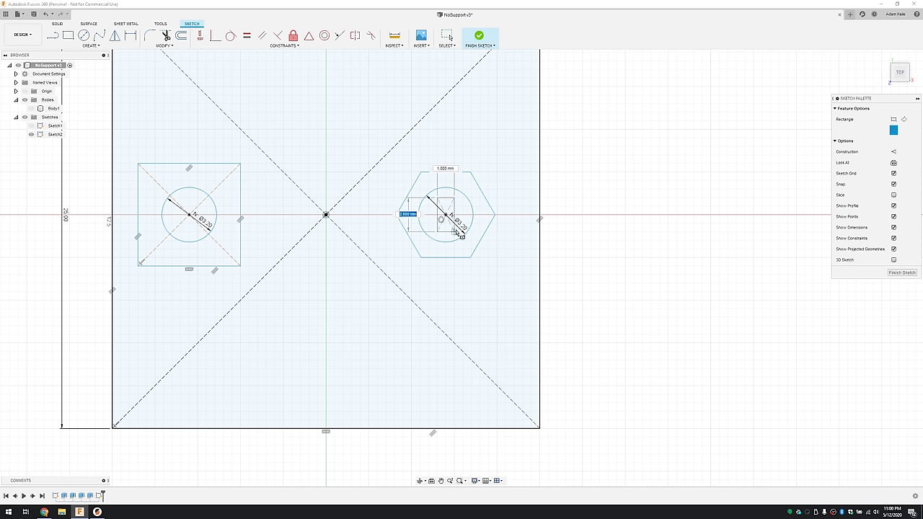
pyautogui.write('M3Hole')
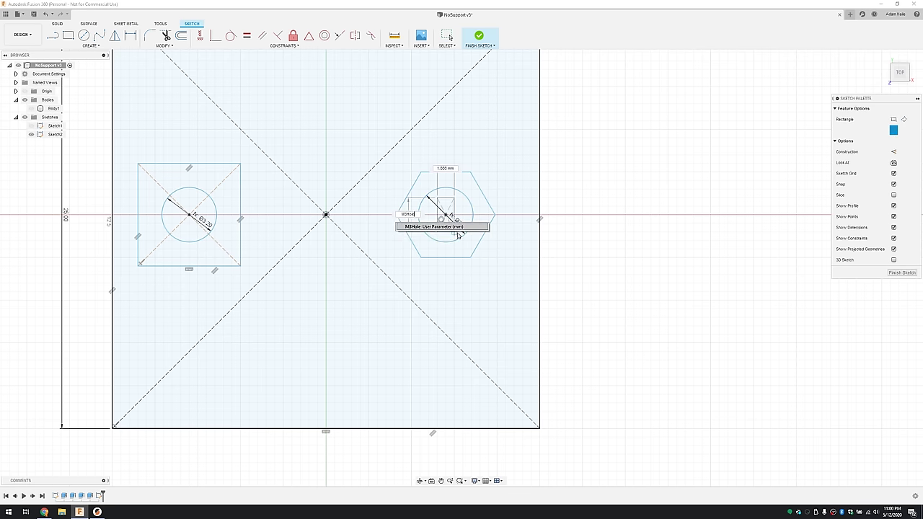
pyautogui.press('Tab')
pyautogui.write('M3Hol')
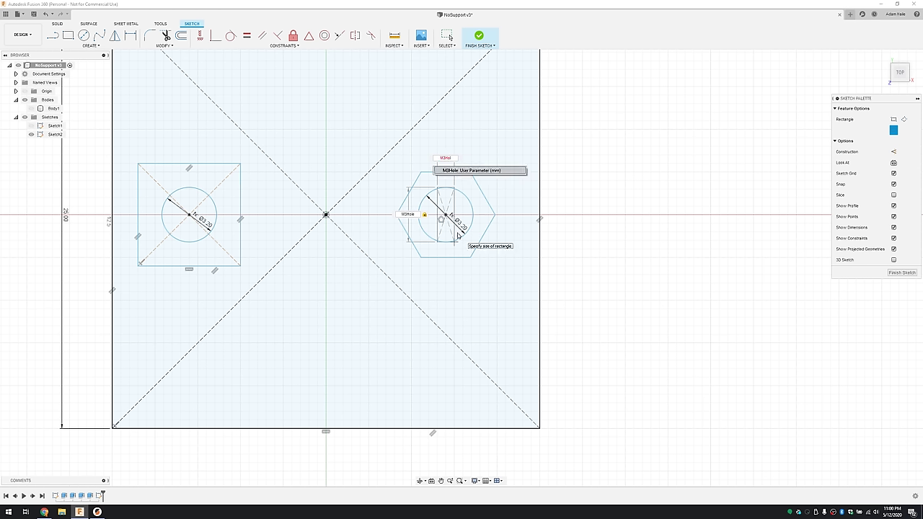
pyautogui.press('Return')
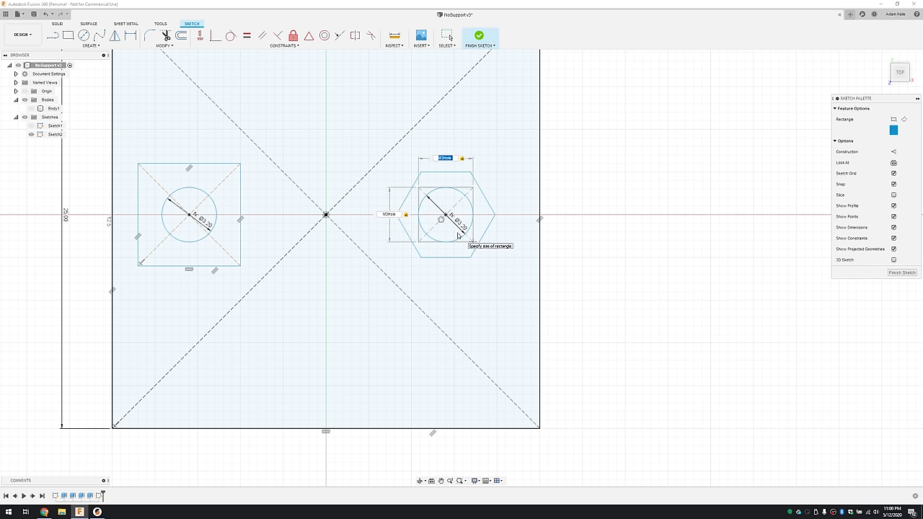
pyautogui.press('Return')
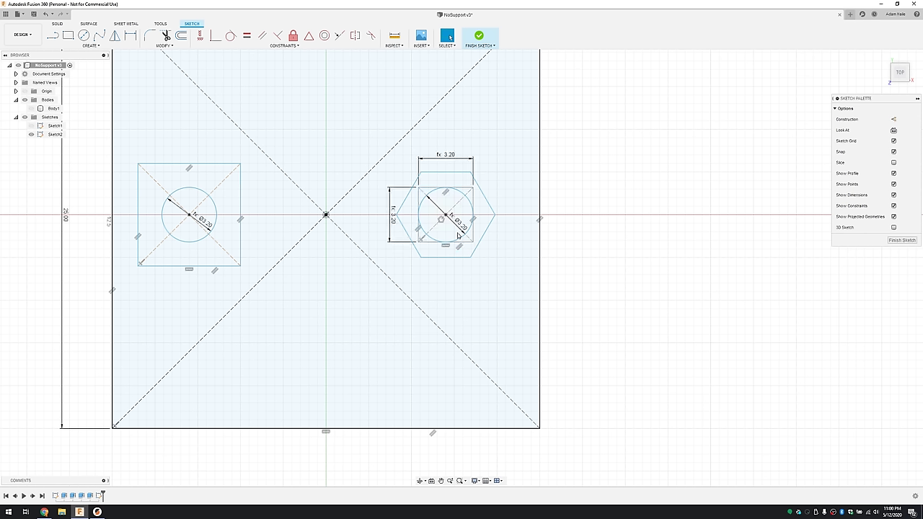
# - Draw a wider centre rectangle on the right M3 circle's centre, M3Hole high and 8 mm wide
pyautogui.rightClick(457, 235)
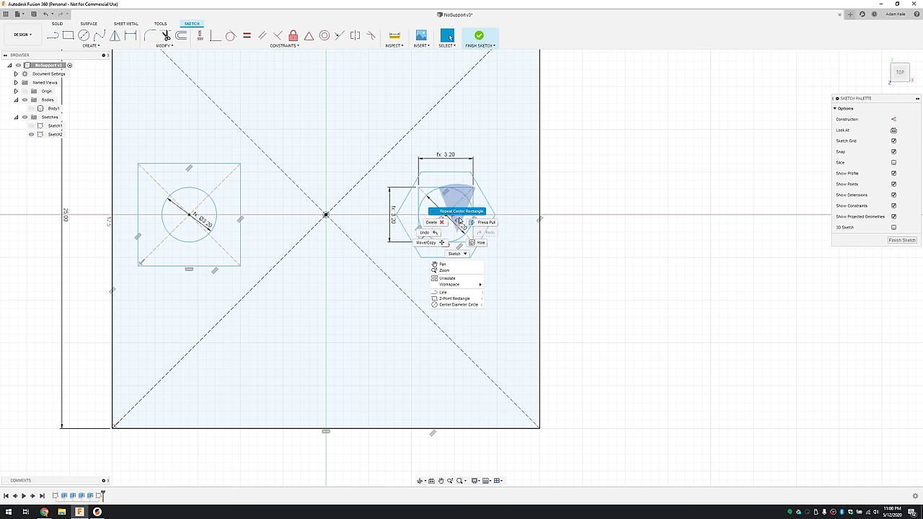
pyautogui.click(459, 214)
pyautogui.click(445, 214)
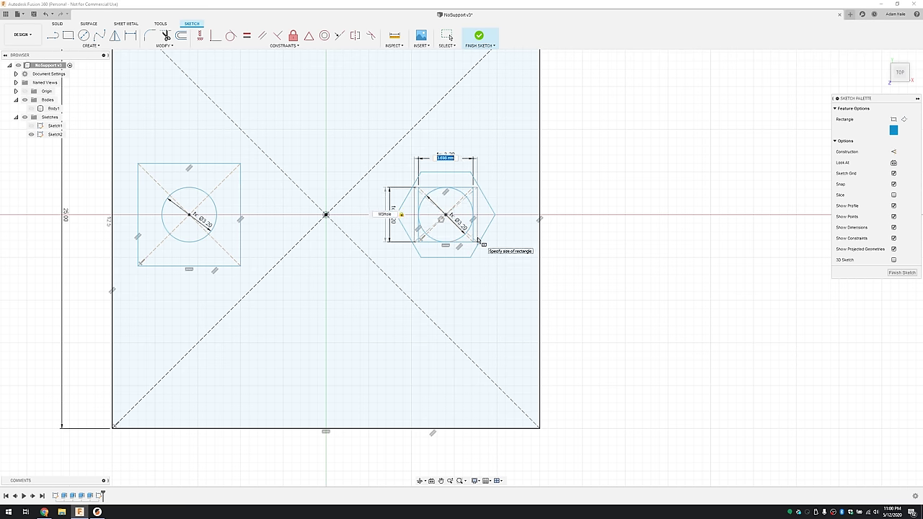
pyautogui.press('Tab')
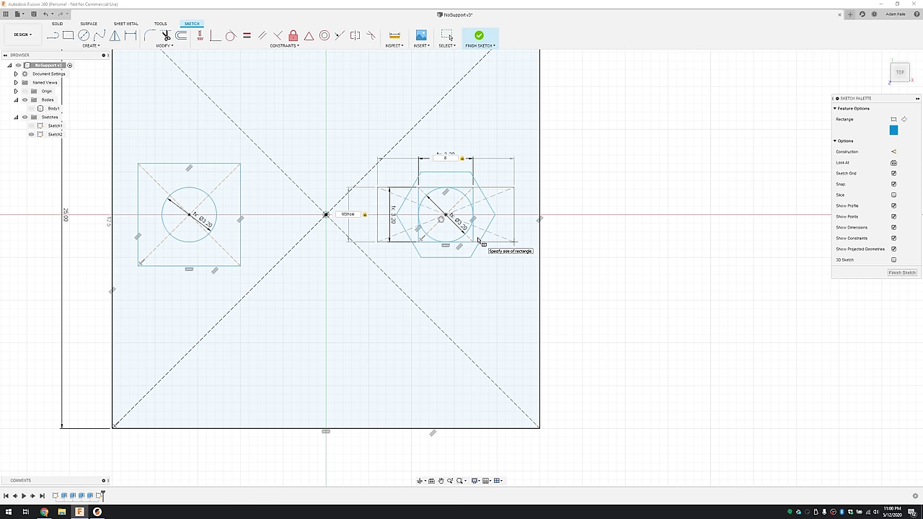
pyautogui.press('Return')
# - Draw a centre rectangle on the left M3 circle's centre, with M3Hole as both its height and width
pyautogui.moveTo(368, 295); pyautogui.dragTo(469, 294, button='middle')
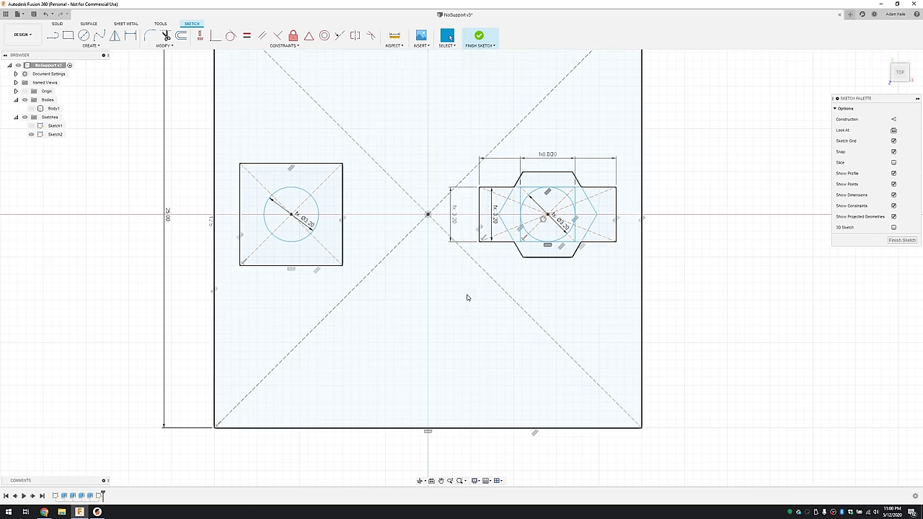
pyautogui.scroll(3, 293, 224)
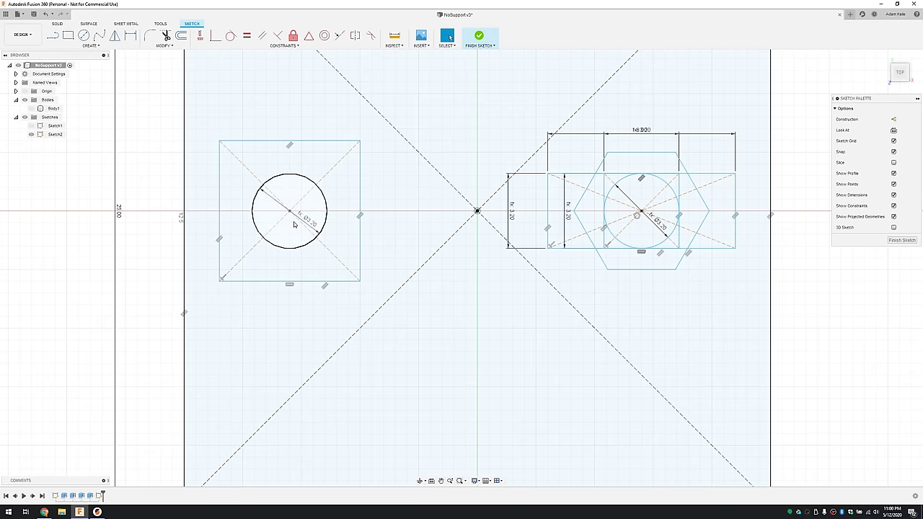
pyautogui.click(292, 208)
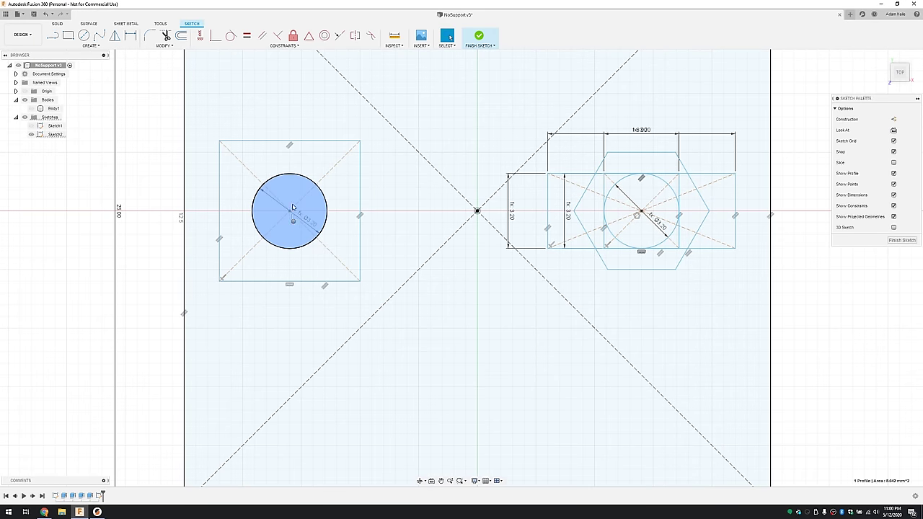
pyautogui.rightClick(367, 226)
pyautogui.click(368, 188)
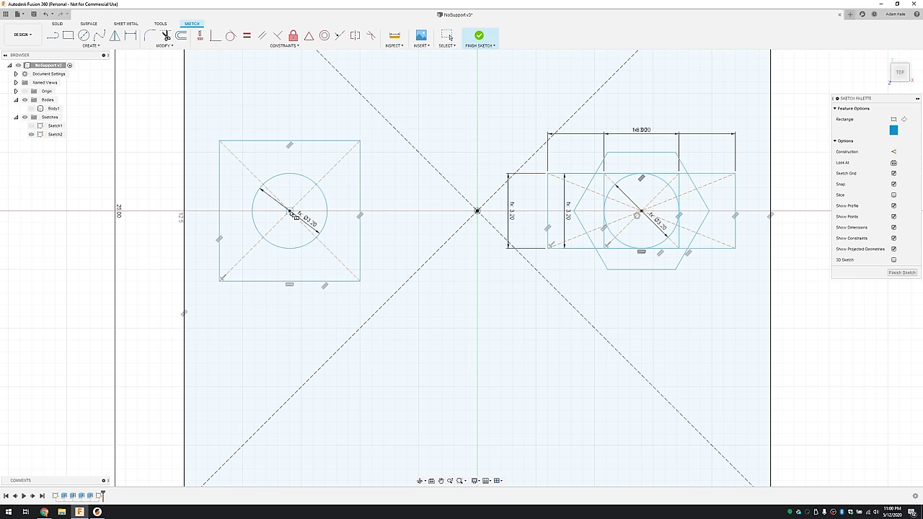
pyautogui.click(290, 212)
pyautogui.press('Tab')
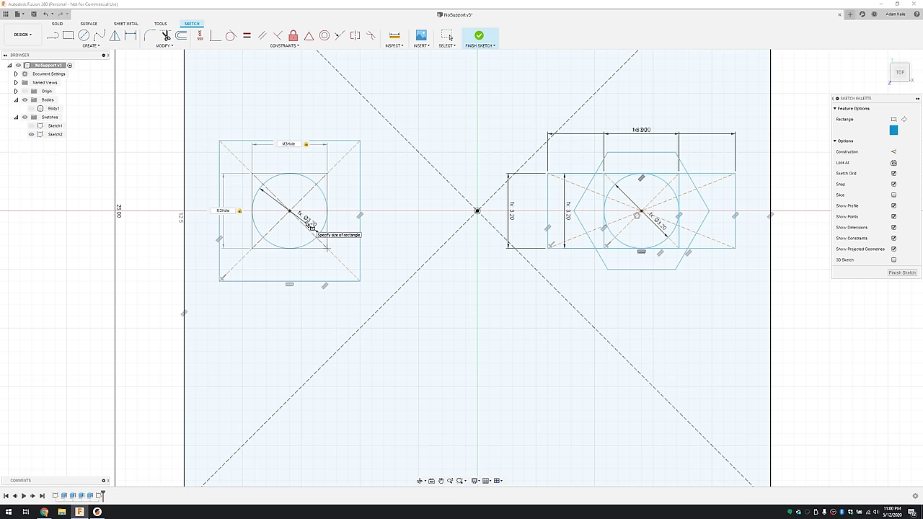
pyautogui.press('Return')
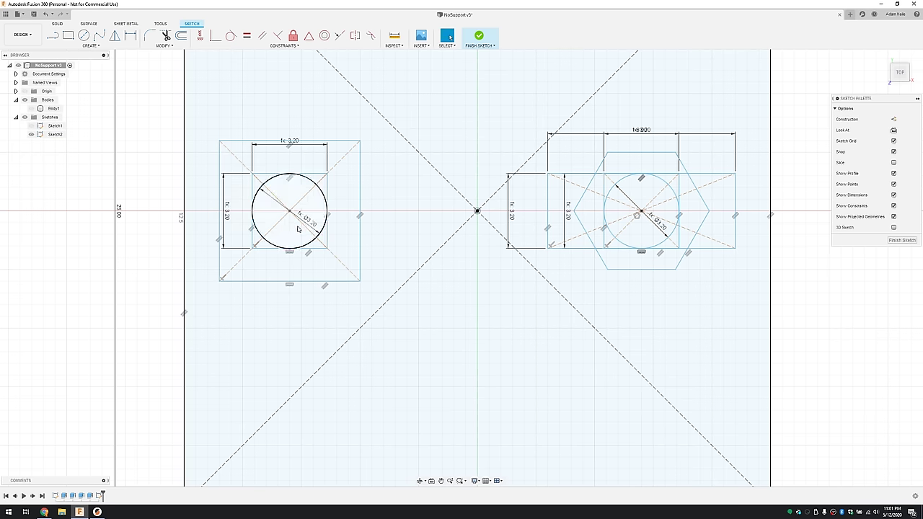
# - Draw a second centre rectangle on the left M3 circle's centre, M3Hole high and 7 mm wide
pyautogui.rightClick(297, 229)
pyautogui.click(299, 205)
pyautogui.click(290, 211)
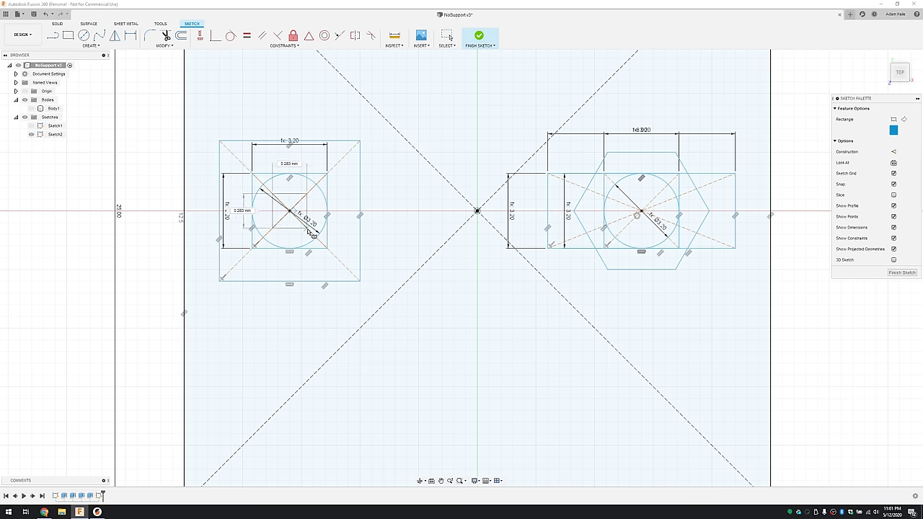
pyautogui.write('M3Hole')
pyautogui.press('Tab')
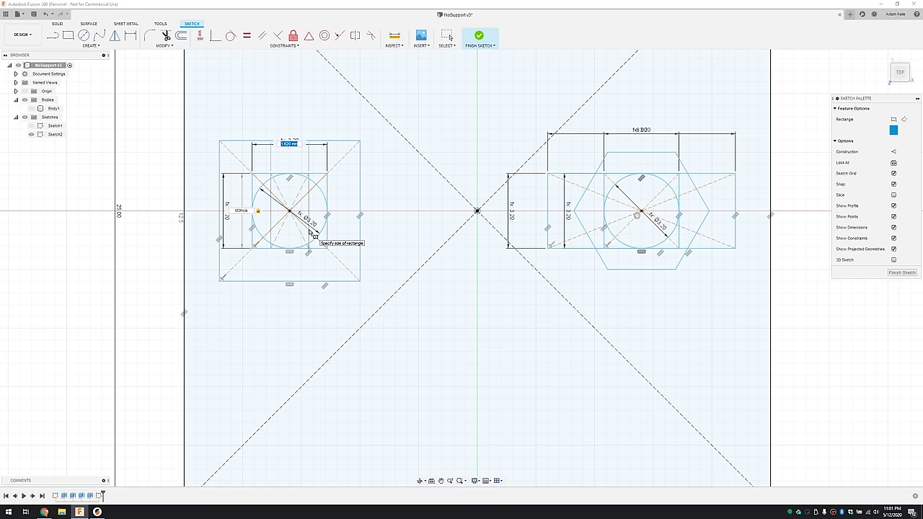
pyautogui.write('7')
pyautogui.press('Return')
pyautogui.press('Escape')
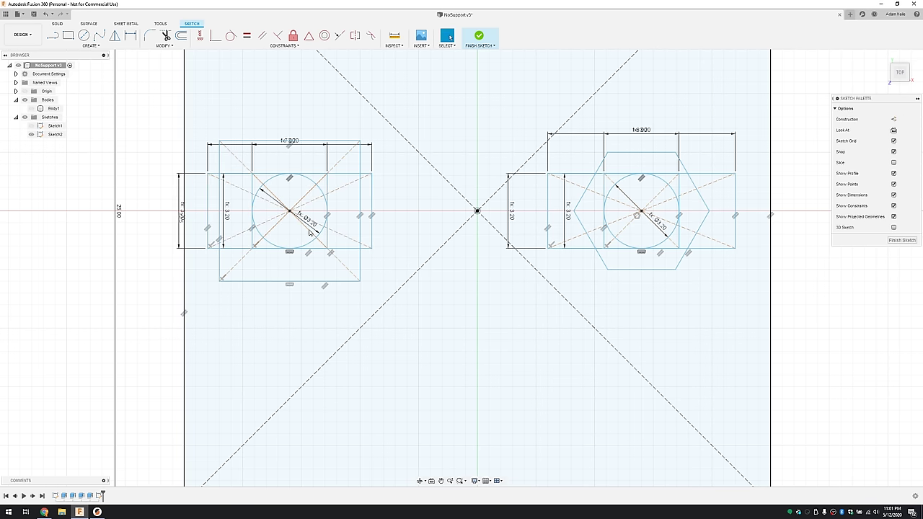
# - Delete the left M3 circle from inside its square and finish the sketch
pyautogui.scroll(-2, 432, 302)
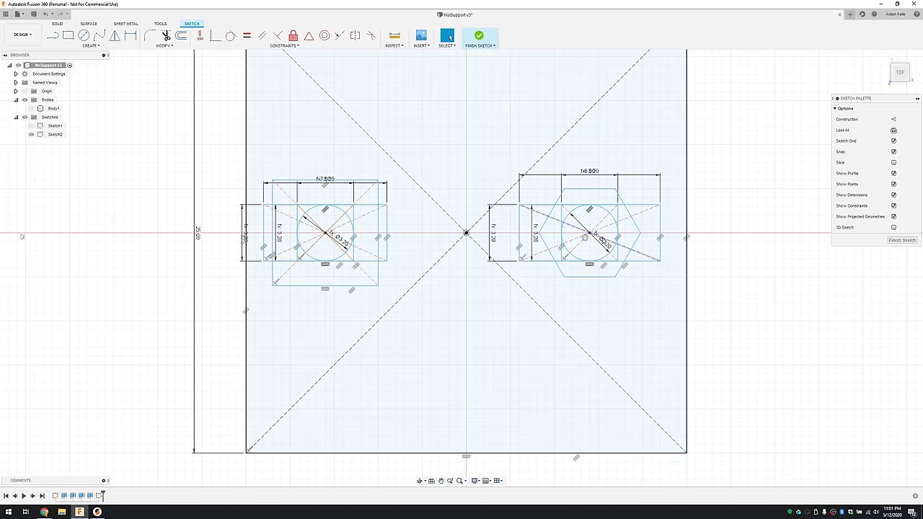
pyautogui.click(348, 219)
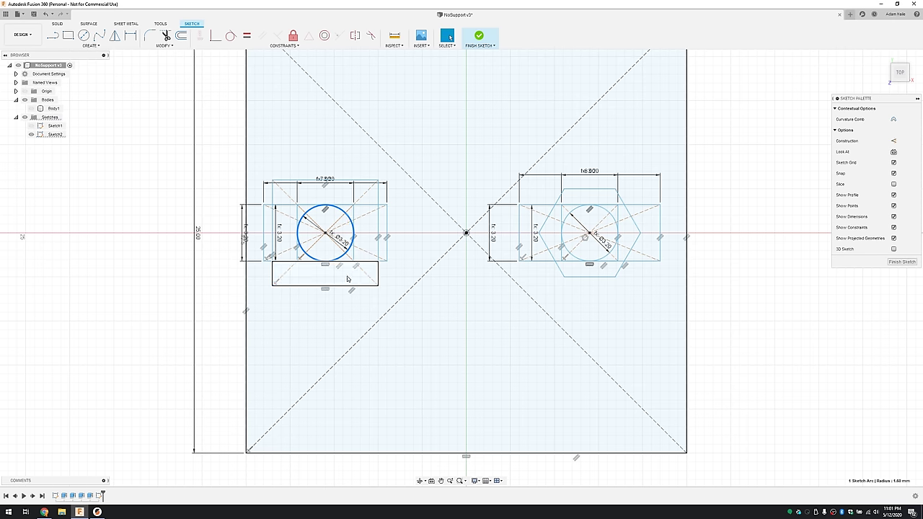
pyautogui.press('Delete')
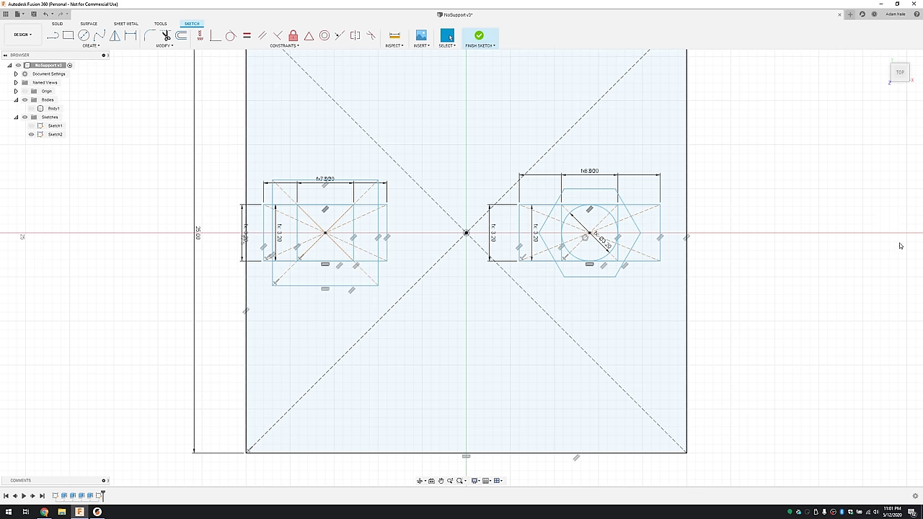
# - Extrude all sketch profiles except the left M3Hole square and the right M3 circle 10 mm as a new body
pyautogui.click(488, 352)
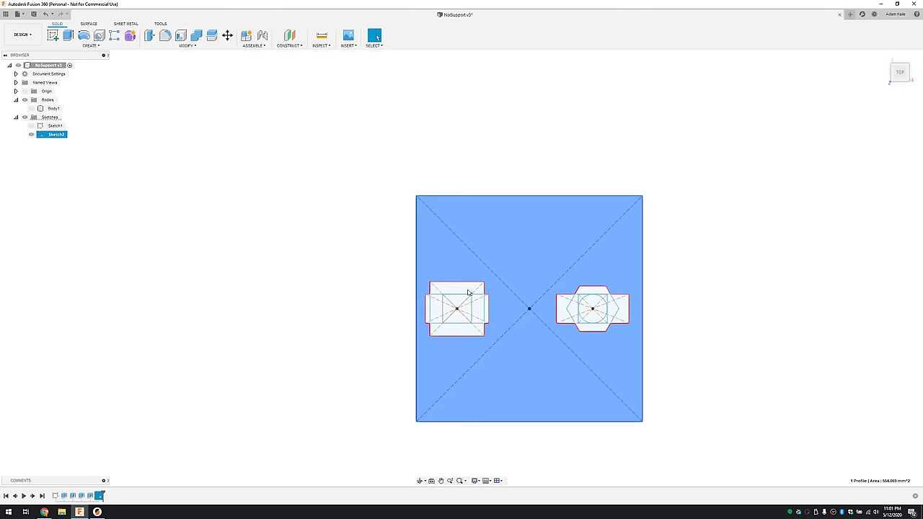
pyautogui.click(370, 186)
pyautogui.moveTo(372, 176); pyautogui.dragTo(655, 487)
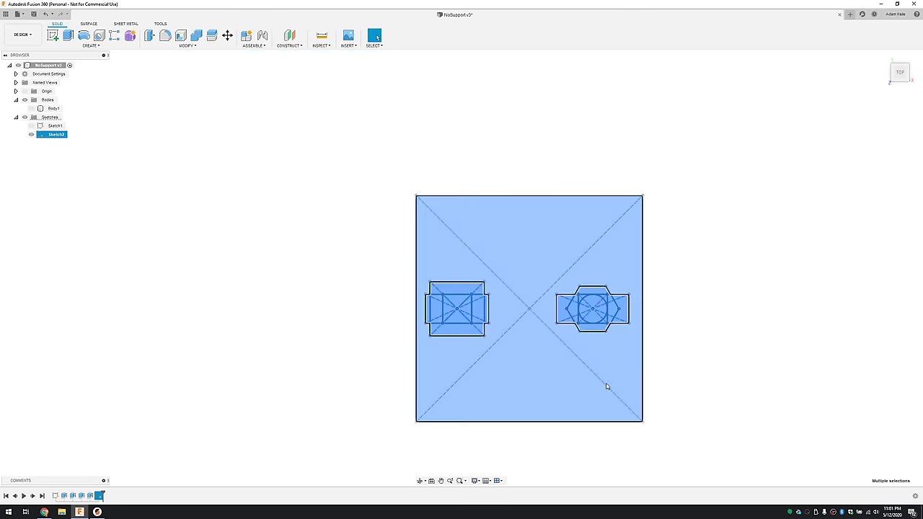
pyautogui.keyDown('ctrl'); pyautogui.click(588, 314); pyautogui.keyUp('ctrl')
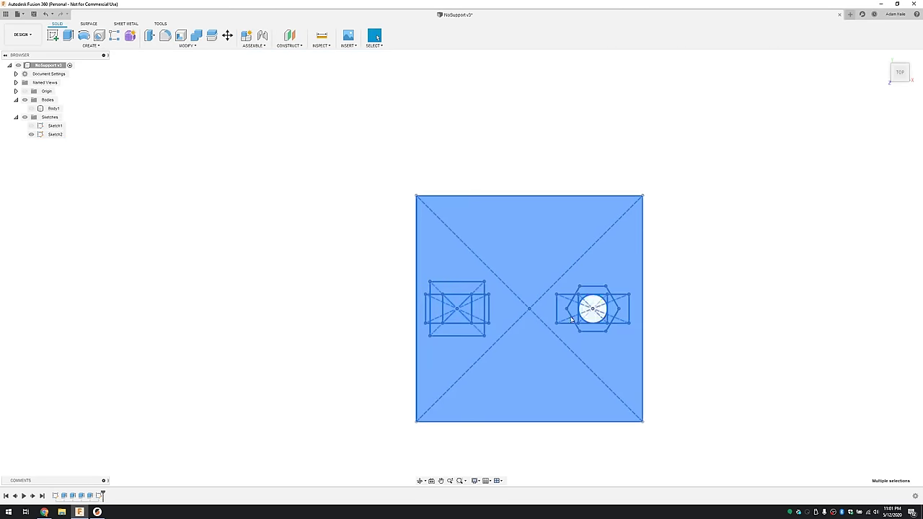
pyautogui.keyDown('ctrl'); pyautogui.click(455, 318); pyautogui.keyUp('ctrl')
pyautogui.scroll(-3, 554, 361)
pyautogui.moveTo(546, 356); pyautogui.dragTo(468, 314, button='middle')
pyautogui.press('e')
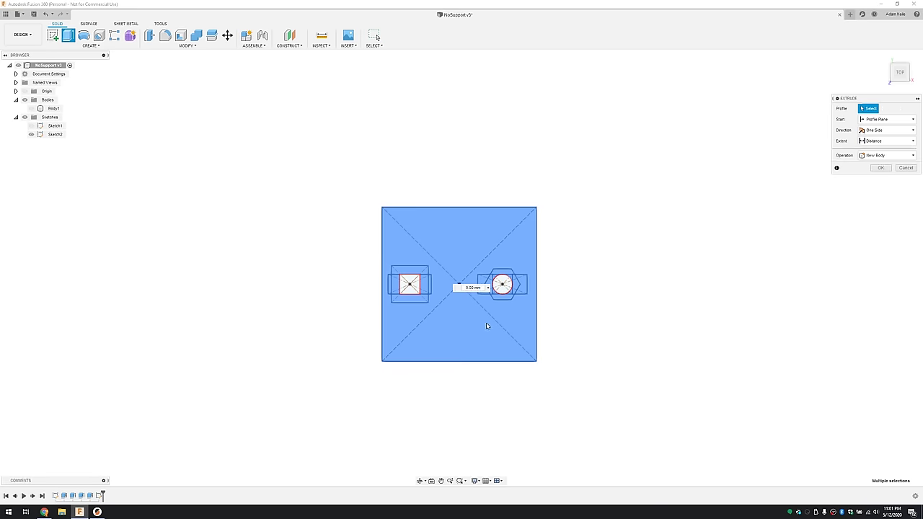
pyautogui.write('10')
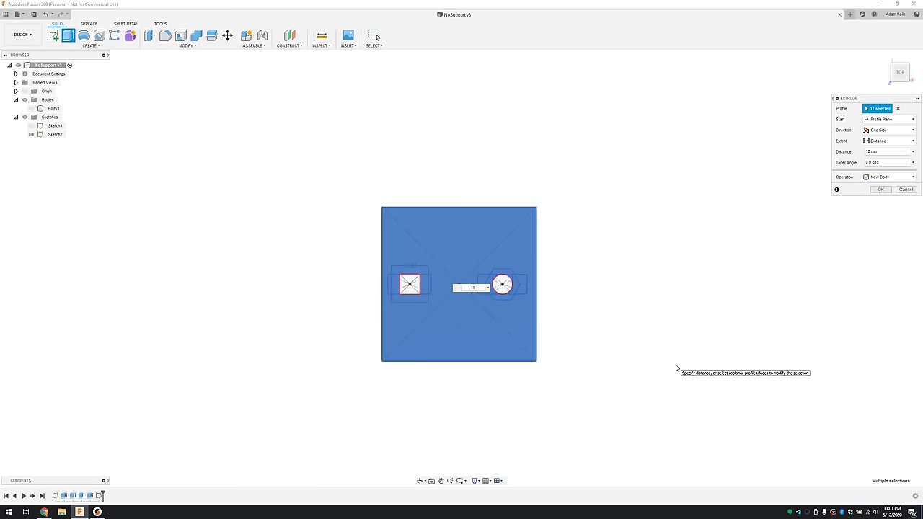
pyautogui.press('Return')
# - Cut the left square recess's two long strips, on opposite sides of the M3Hole-high rectangle, 4 mm into the block's underside
pyautogui.moveTo(675, 365)
pyautogui.keyDown('shift'); pyautogui.mouseDown(button='middle')
pyautogui.moveTo(651, 316)
pyautogui.moveTo(677, 282)
pyautogui.moveTo(666, 280)
pyautogui.mouseUp(button='middle'); pyautogui.keyUp('shift')
pyautogui.scroll(6, 371, 309)
pyautogui.scroll(-4, 428, 314)
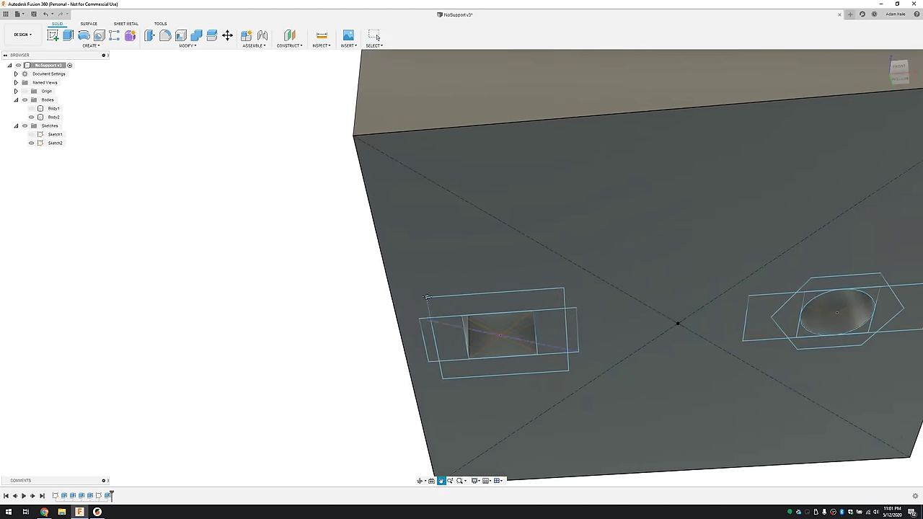
pyautogui.click(411, 214)
pyautogui.keyDown('shift'); pyautogui.click(411, 278); pyautogui.keyUp('shift')
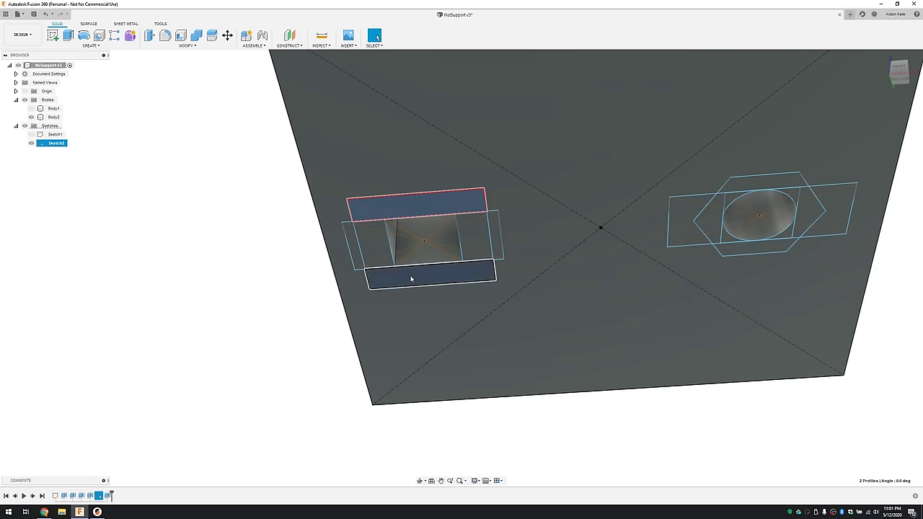
pyautogui.write('e')
pyautogui.write('4')
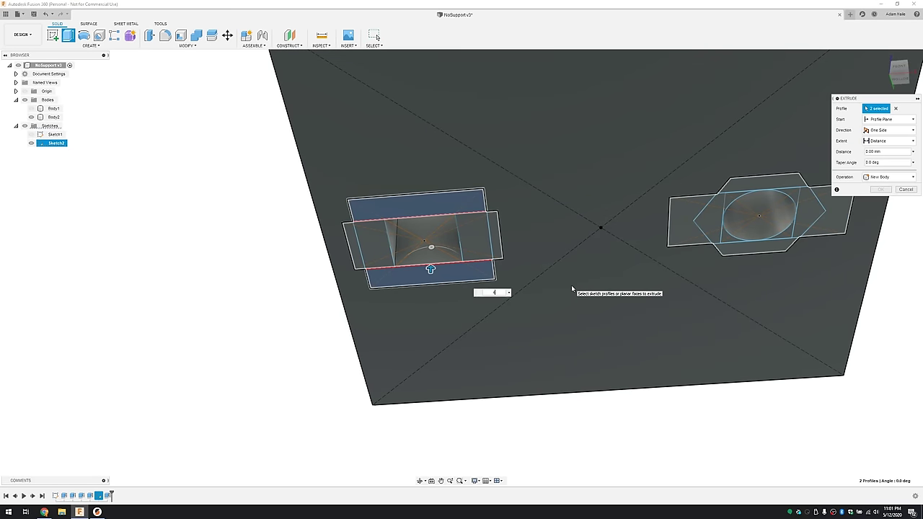
pyautogui.press('Return')
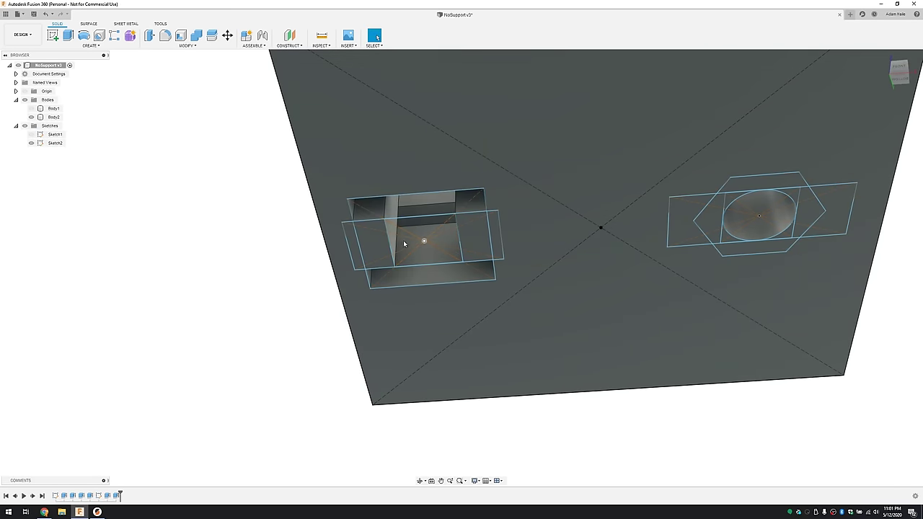
# - Cut the two profiles flanking the left square hole, inside the square recess, to a depth of 4+LayerHeight
pyautogui.click(381, 240)
pyautogui.keyDown('shift'); pyautogui.click(478, 246); pyautogui.keyUp('shift')
pyautogui.write('e')
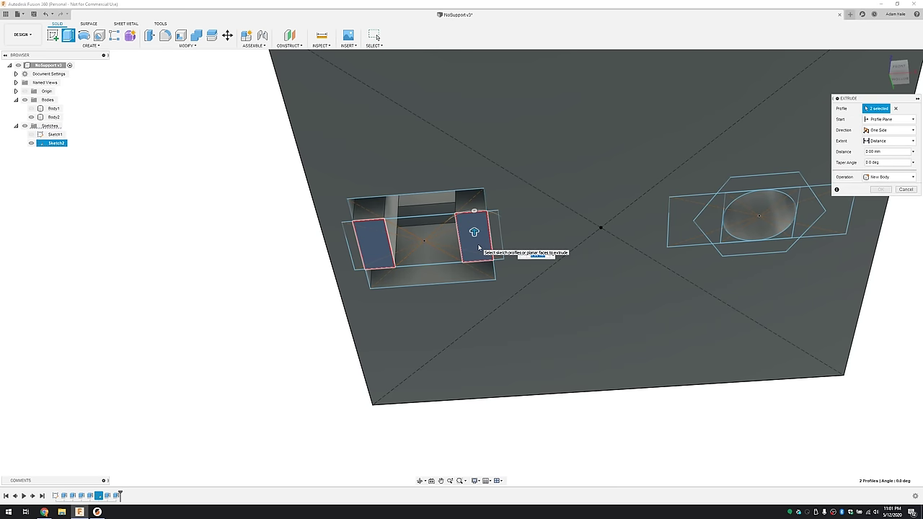
pyautogui.write('4+La')
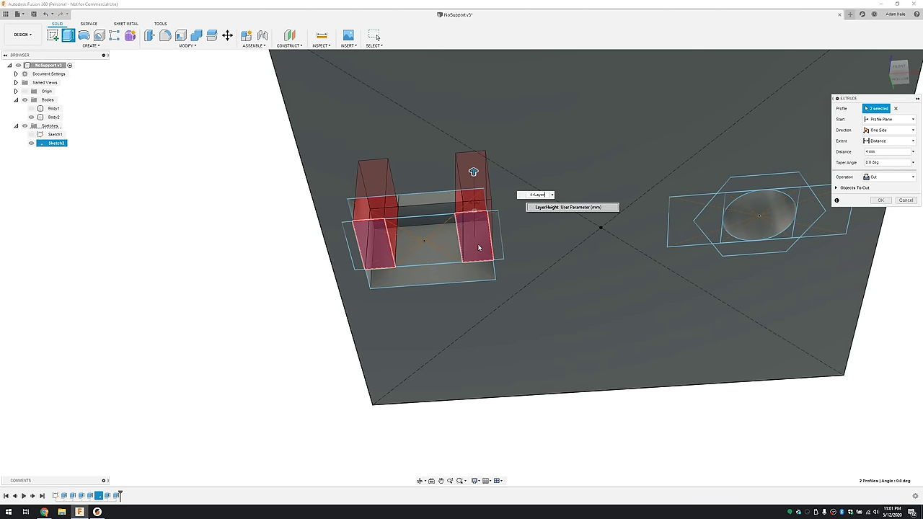
pyautogui.write('yer')
pyautogui.press('Return')
pyautogui.press('Return')
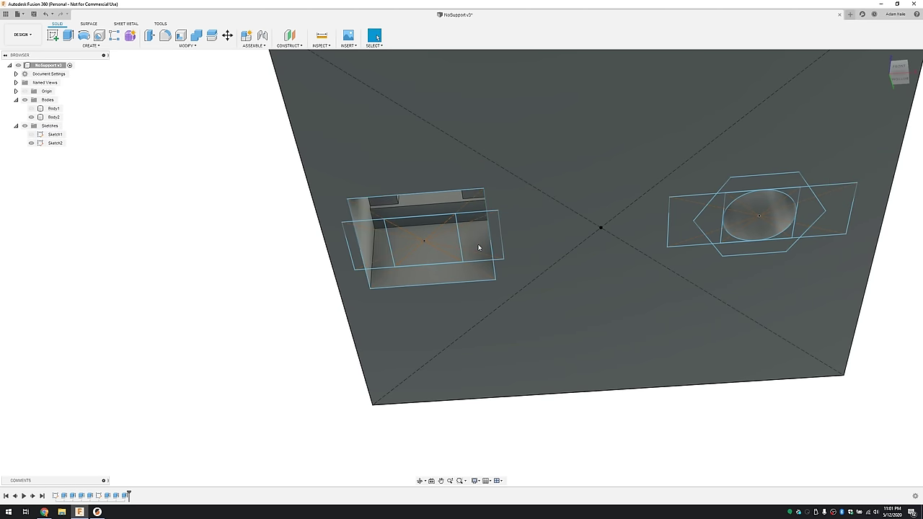
# - Cut the hexagon's two profiles outside the M3Hole-high strip, on opposite sides of the right hole, 4 mm into the block's underside
pyautogui.keyDown('shift'); pyautogui.moveTo(478, 248); pyautogui.dragTo(374, 309, button='middle'); pyautogui.keyUp('shift')
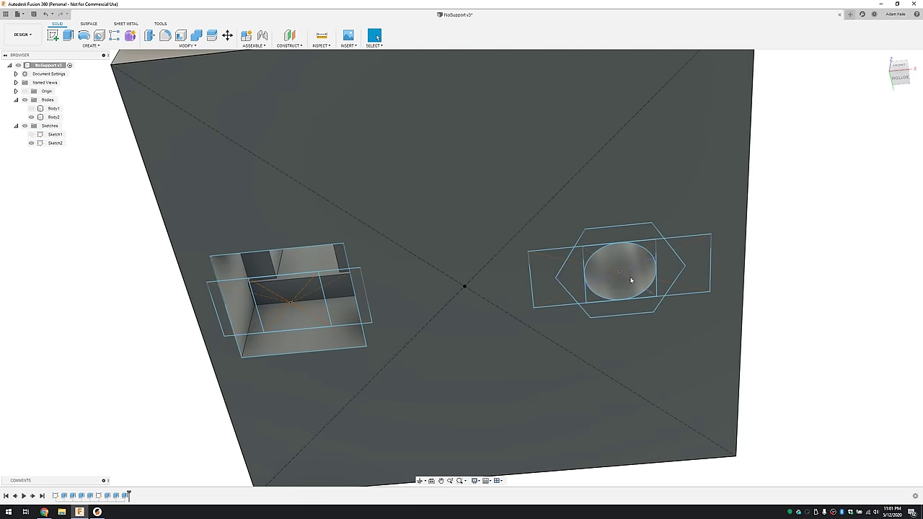
pyautogui.click(637, 236)
pyautogui.keyDown('shift'); pyautogui.click(647, 311); pyautogui.keyUp('shift')
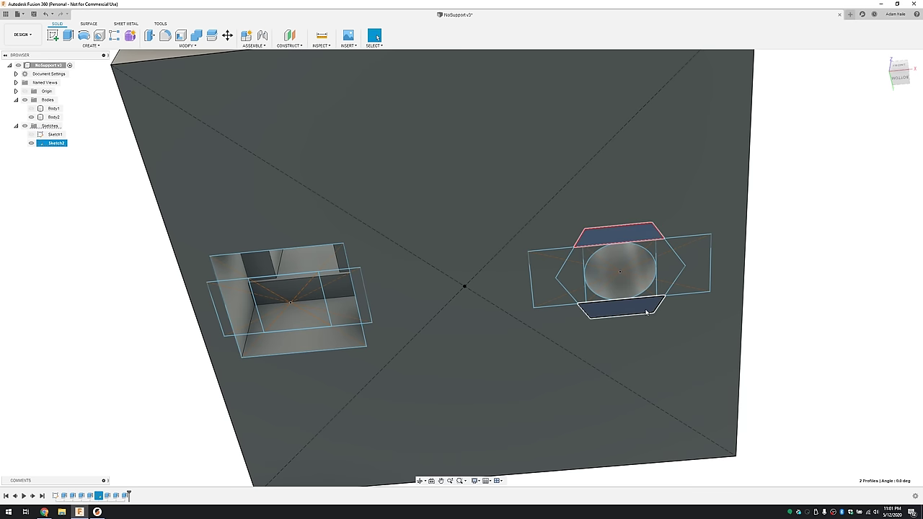
pyautogui.press('e')
pyautogui.moveTo(651, 324); pyautogui.dragTo(537, 317, button='middle')
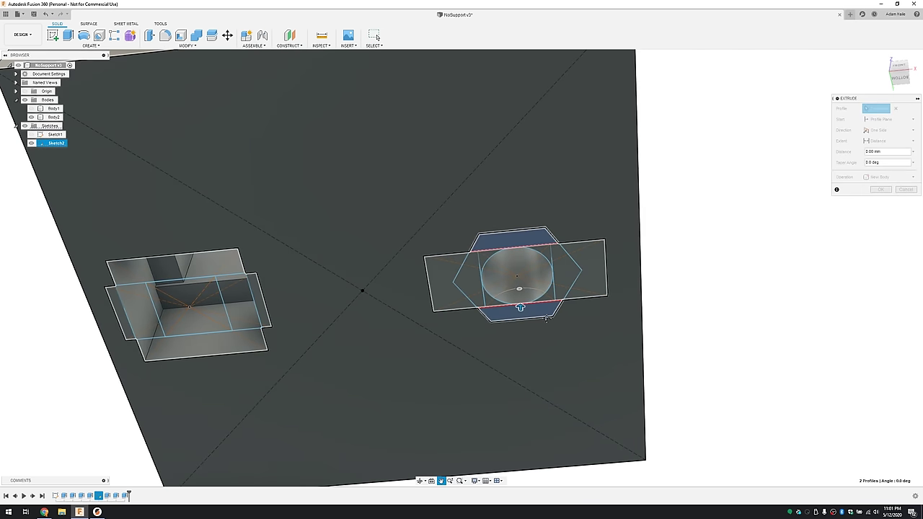
pyautogui.press('Escape')
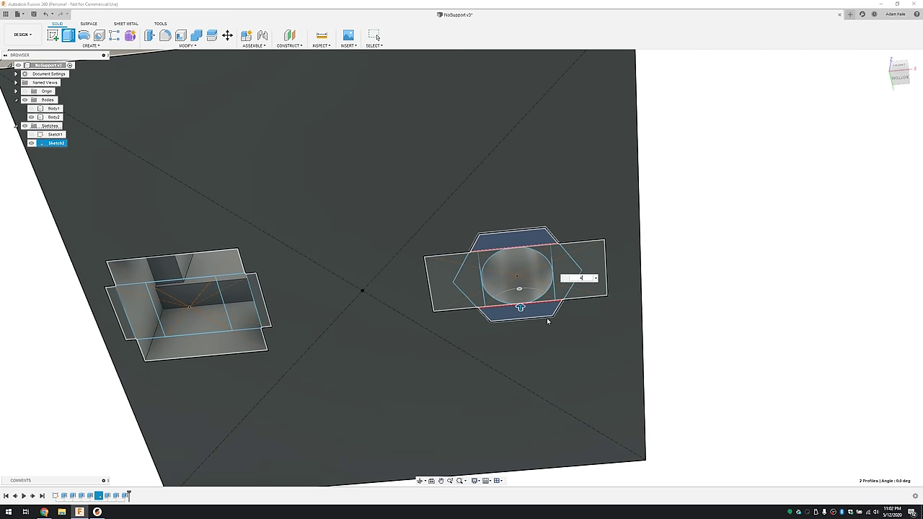
# - Cut the hexagon's two pointed side profiles flanking the right M3 hole into the block as the next bridging level
pyautogui.click(562, 278)
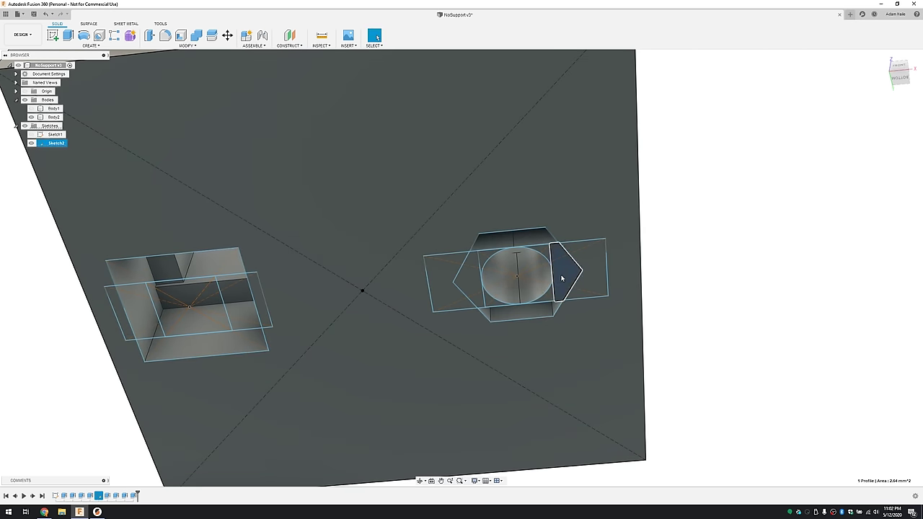
pyautogui.keyDown('shift'); pyautogui.click(473, 280); pyautogui.keyUp('shift')
pyautogui.press('e')
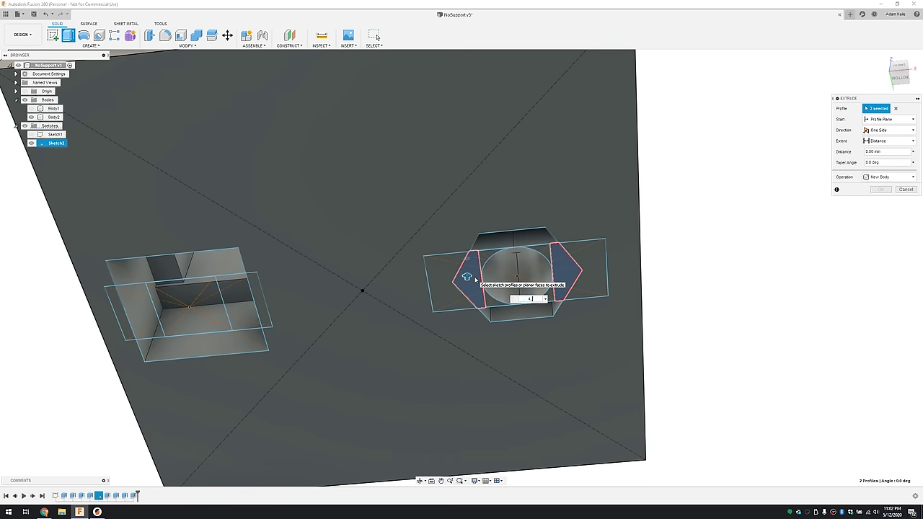
pyautogui.press('Escape')
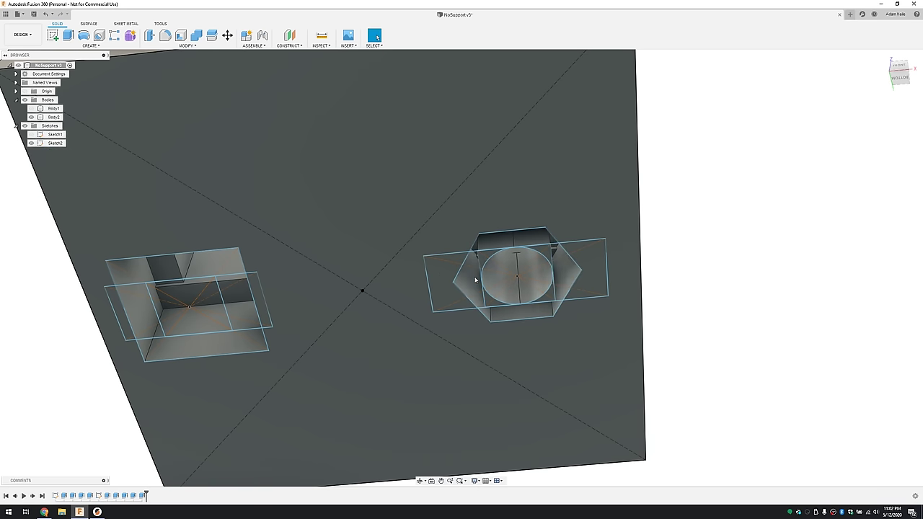
# - Cut the four corner profiles between the right M3 circle and its surrounding square, using a LayerHeight-based depth starting from 4 mm
pyautogui.click(483, 259)
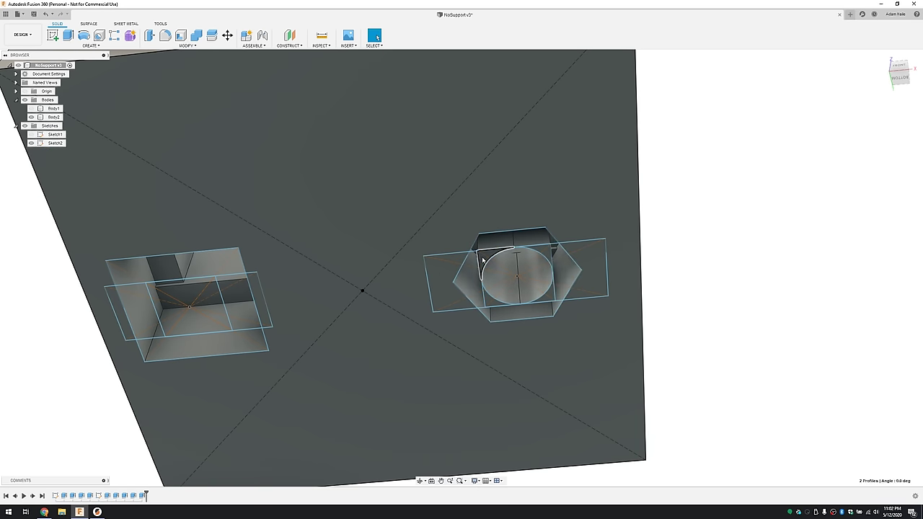
pyautogui.keyDown('ctrl'); pyautogui.click(544, 253); pyautogui.keyUp('ctrl')
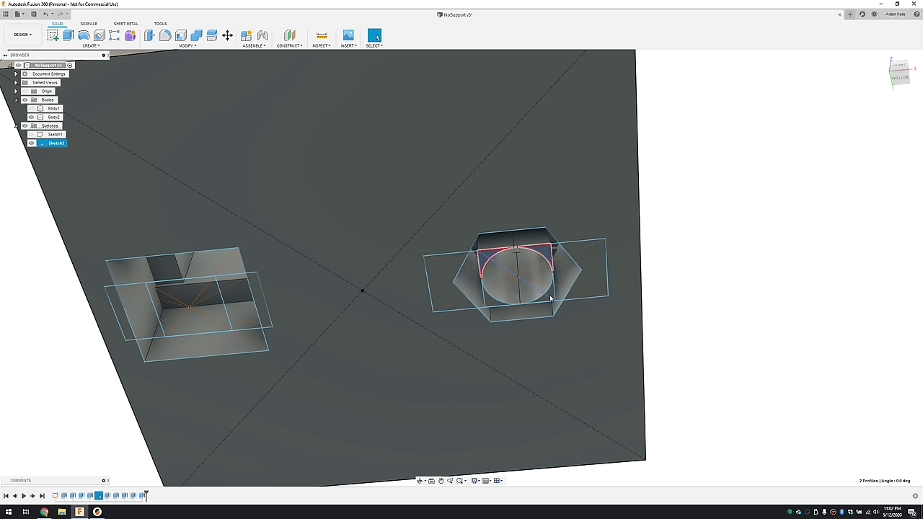
pyautogui.keyDown('ctrl'); pyautogui.click(550, 298); pyautogui.keyUp('ctrl')
pyautogui.keyDown('ctrl'); pyautogui.click(497, 306); pyautogui.keyUp('ctrl')
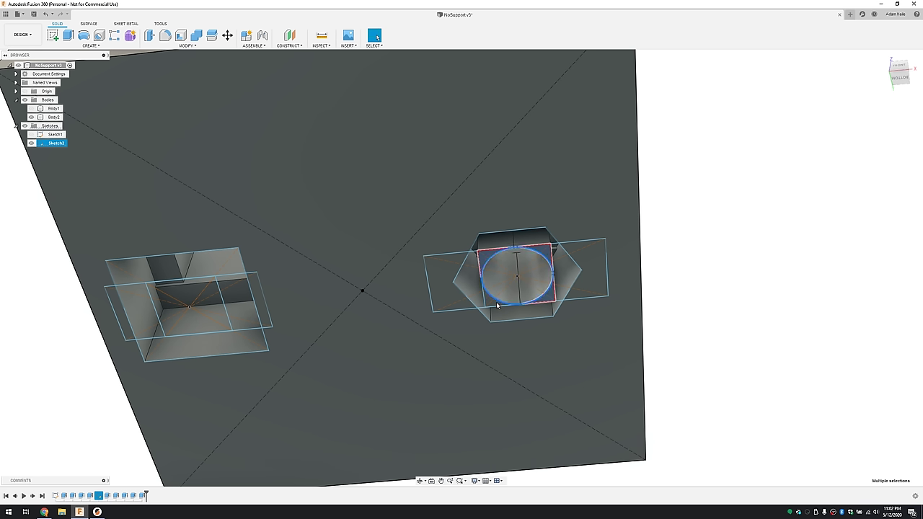
pyautogui.press('e')
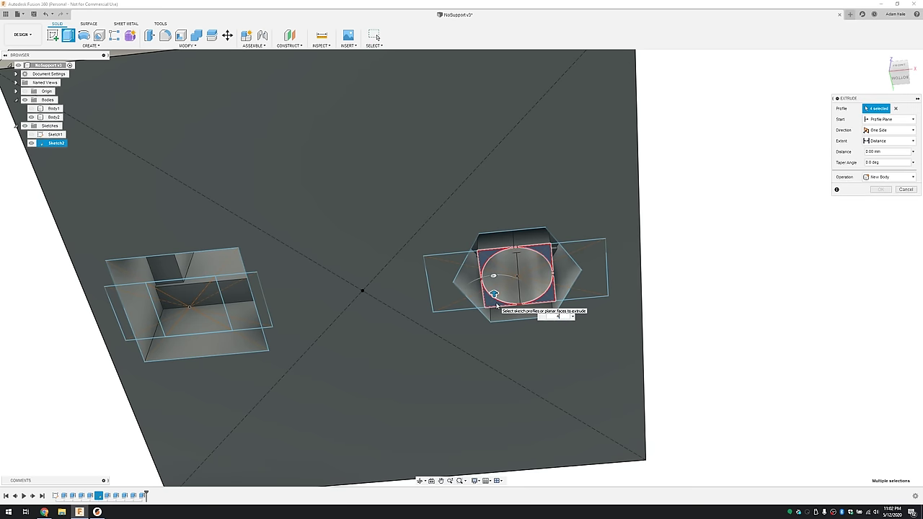
pyautogui.write('4+Layer')
pyautogui.press('Return')
pyautogui.press('Return')
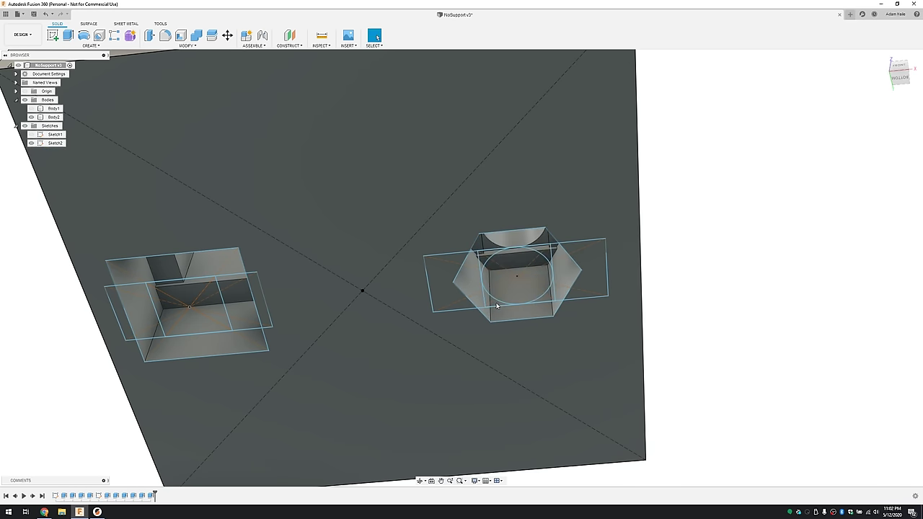
# - Export Body2 as OtherShapes.stl and inspect its sliced bridging layers in PrusaSlicer with the 0.20mm QUALITY MINI preset
pyautogui.keyDown('shift'); pyautogui.moveTo(496, 305); pyautogui.dragTo(480, 274, button='middle'); pyautogui.keyUp('shift')
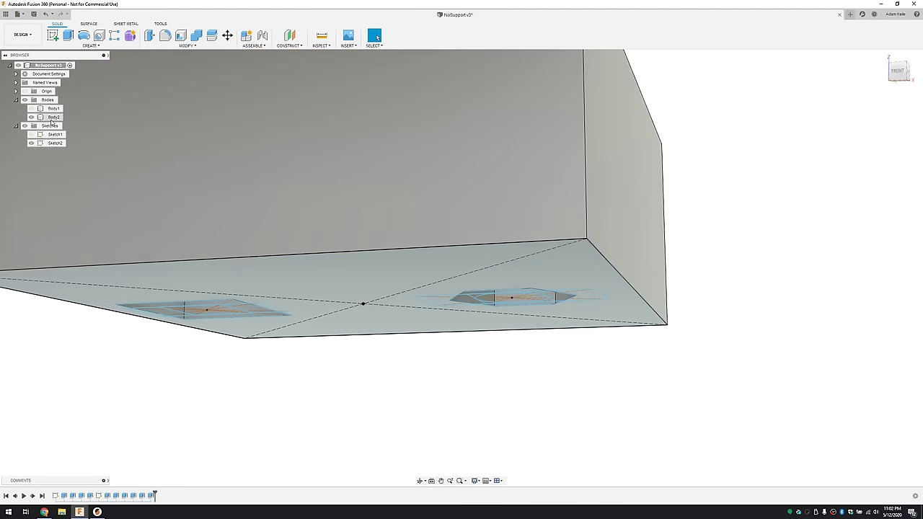
pyautogui.rightClick(51, 117)
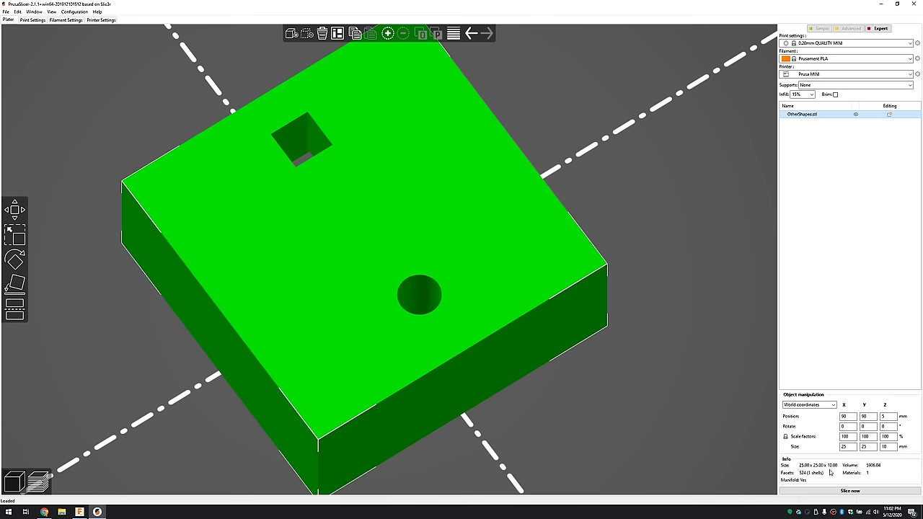
pyautogui.click(830, 493)
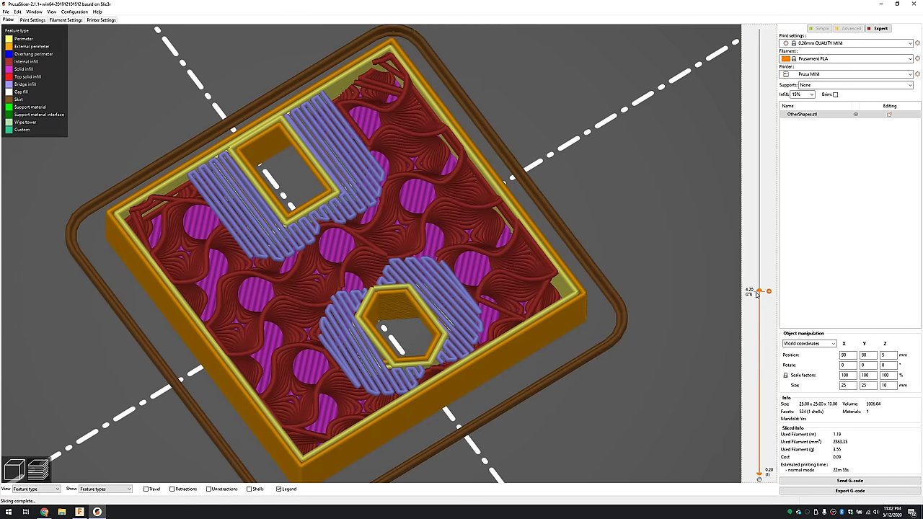
pyautogui.moveTo(760, 290)
pyautogui.mouseDown()
pyautogui.moveTo(759, 303)
pyautogui.moveTo(763, 57)
pyautogui.moveTo(758, 300)
pyautogui.mouseUp()
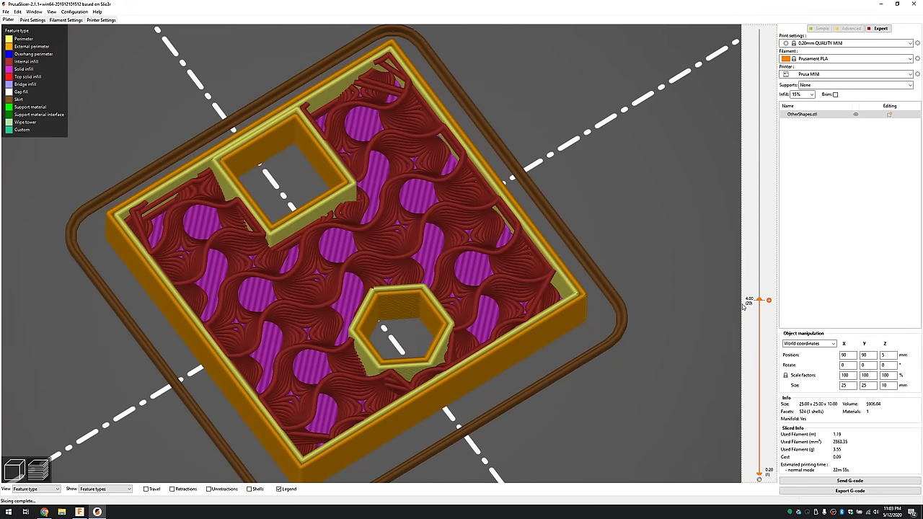
pyautogui.scroll(16, 742, 306)
# - Re-slice the block with the 0.15mm QUALITY MINI print preset and inspect its upper layers
pyautogui.click(849, 44)
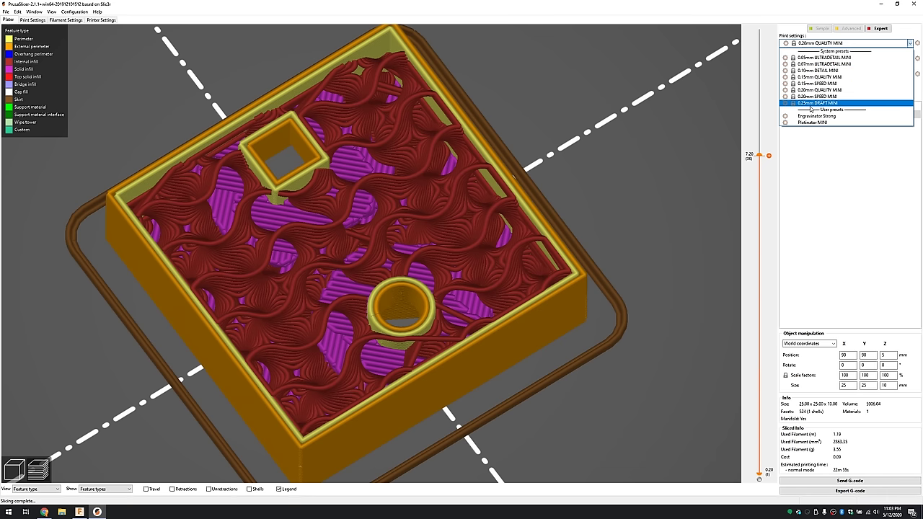
pyautogui.click(815, 70)
pyautogui.click(815, 44)
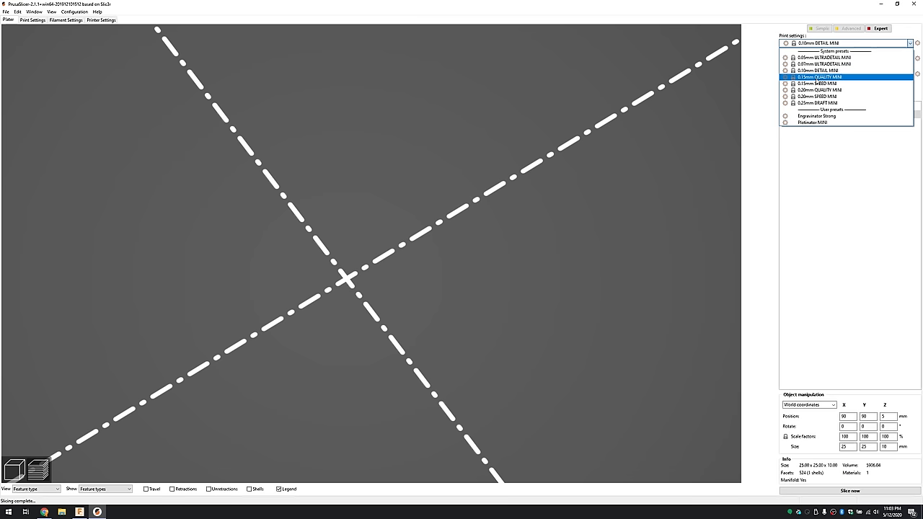
pyautogui.click(816, 77)
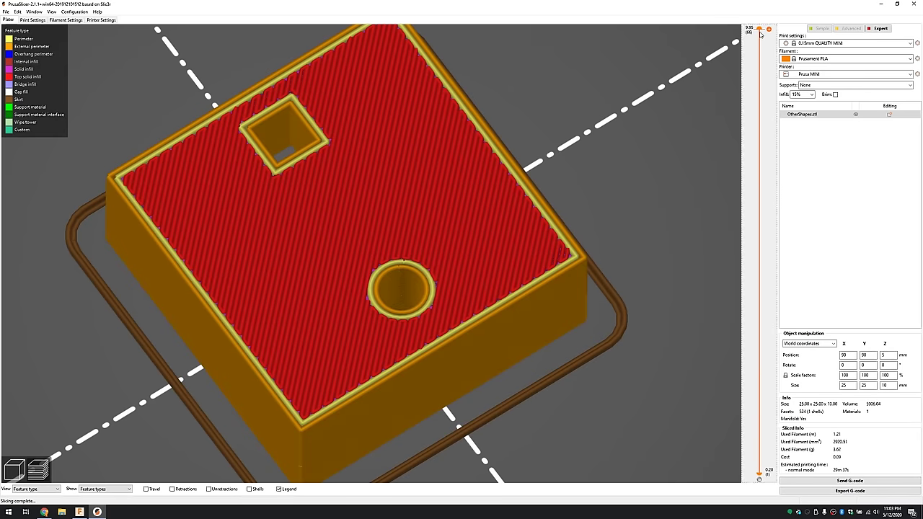
pyautogui.moveTo(759, 34); pyautogui.dragTo(726, 56)
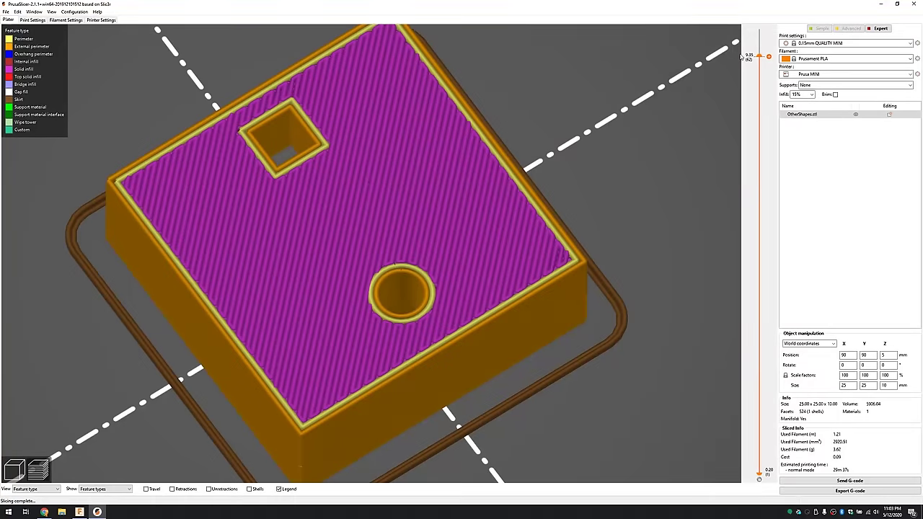
# - Switch the print preset to 0.25mm DRAFT MINI, slice the block again and examine the layer preview
pyautogui.click(814, 43)
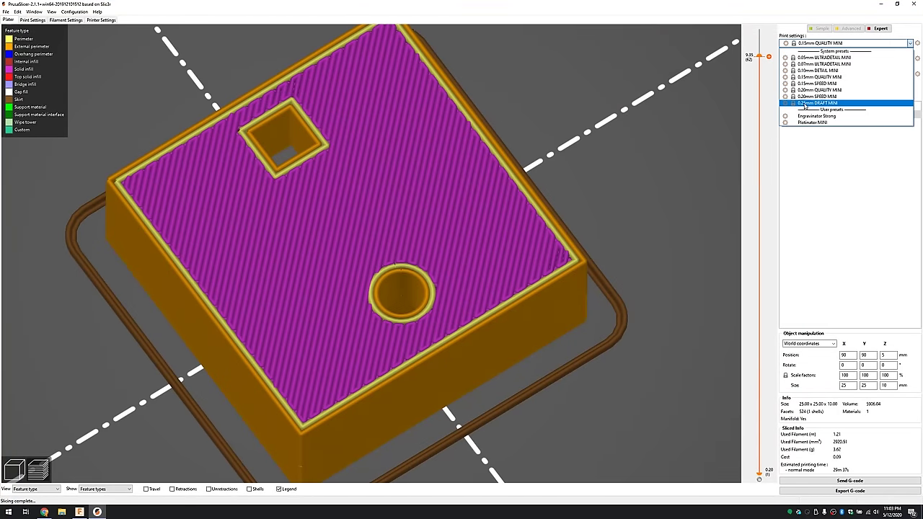
pyautogui.click(817, 103)
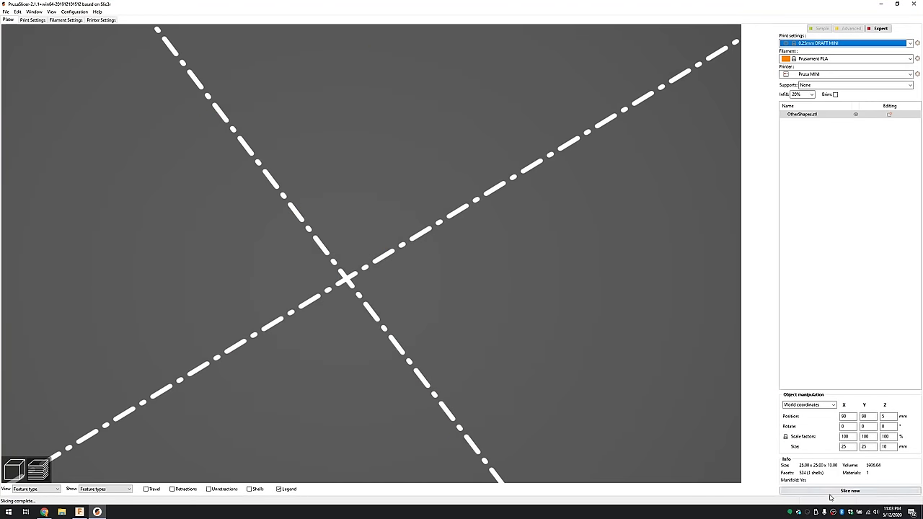
pyautogui.click(829, 492)
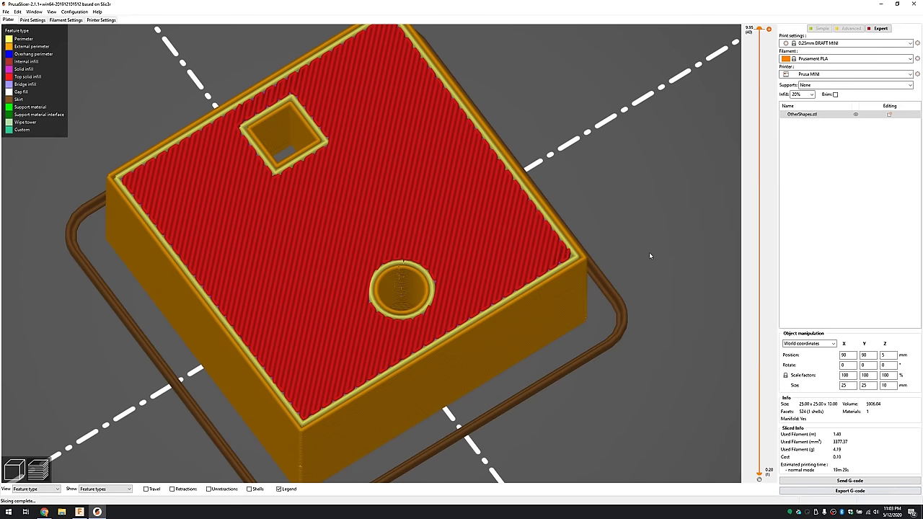
pyautogui.moveTo(757, 30)
pyautogui.mouseDown()
pyautogui.moveTo(724, 326)
pyautogui.moveTo(725, 223)
pyautogui.moveTo(748, 160)
pyautogui.moveTo(766, 29)
pyautogui.mouseUp()
# - Return to Fusion 360 and hide Body2 and Sketch2
pyautogui.click(881, 5)
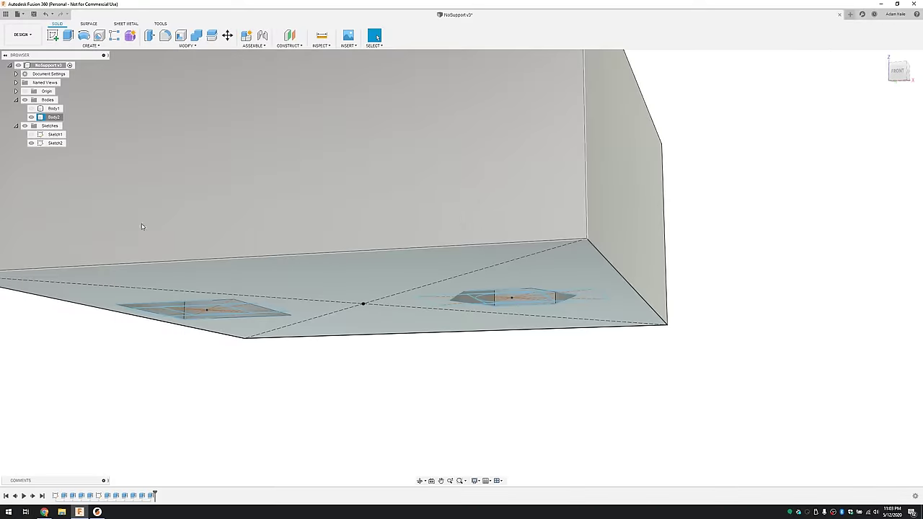
pyautogui.scroll(-5, 216, 238)
pyautogui.moveTo(301, 256); pyautogui.dragTo(368, 296, button='middle')
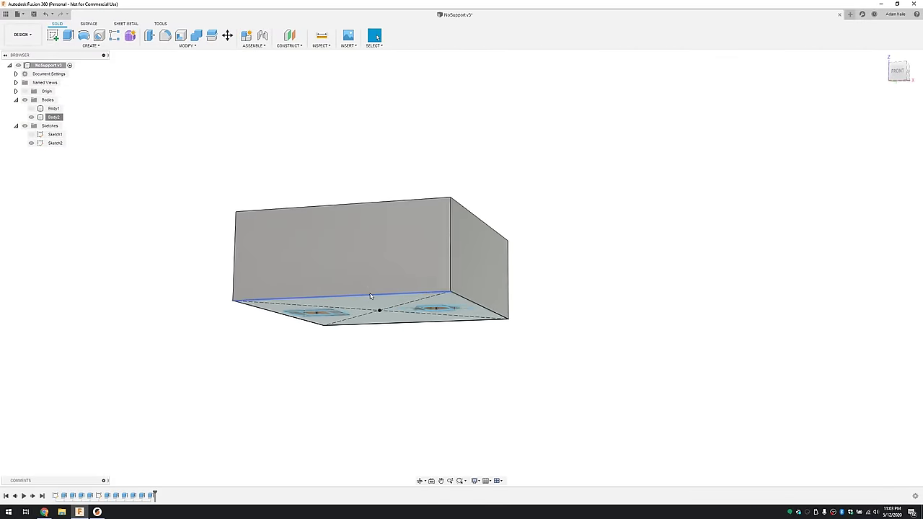
pyautogui.keyDown('shift'); pyautogui.moveTo(410, 161); pyautogui.dragTo(402, 187, button='middle'); pyautogui.keyUp('shift')
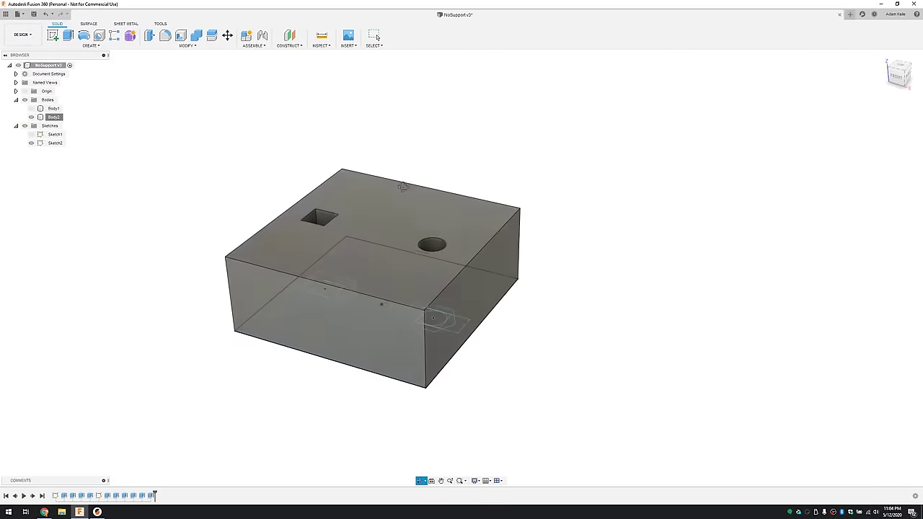
pyautogui.click(31, 117)
pyautogui.click(31, 144)
pyautogui.click(31, 143)
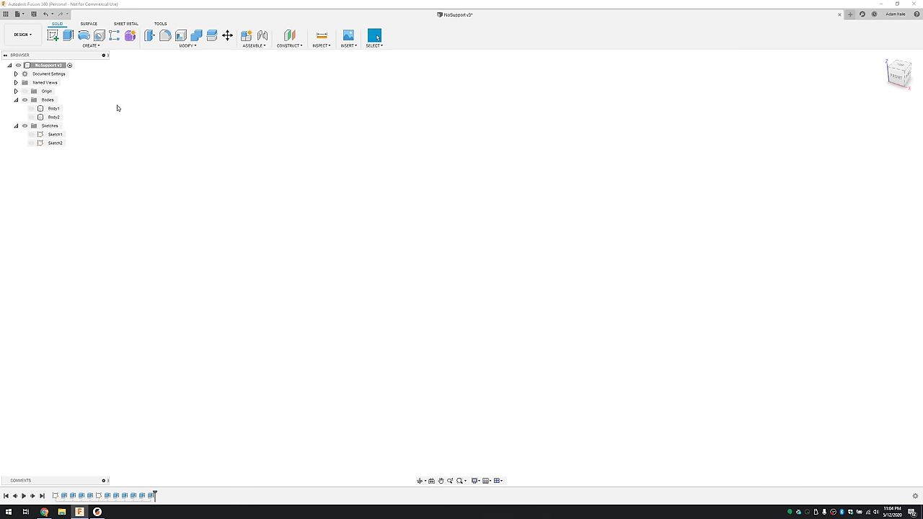
# - Start a sketch on the horizontal origin plane and draw a center rectangle about 10 mm square on the origin
pyautogui.click(52, 34)
pyautogui.click(422, 296)
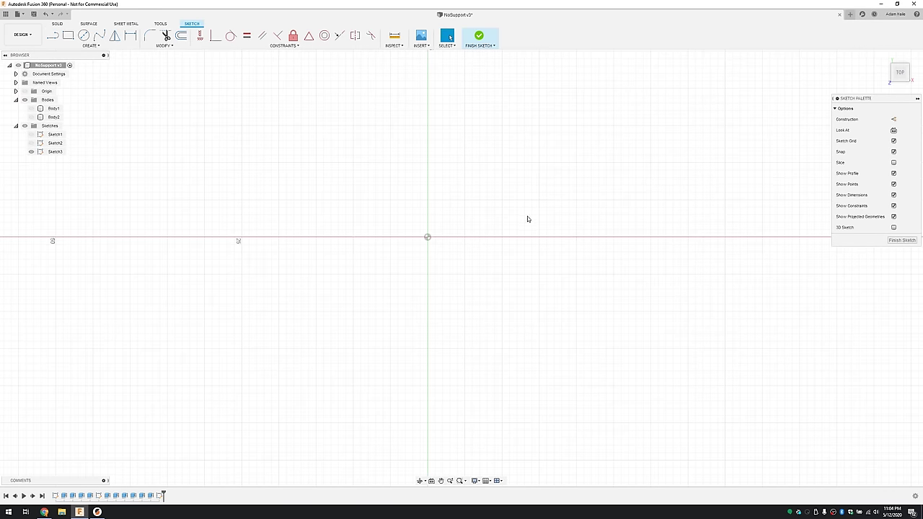
pyautogui.press('r')
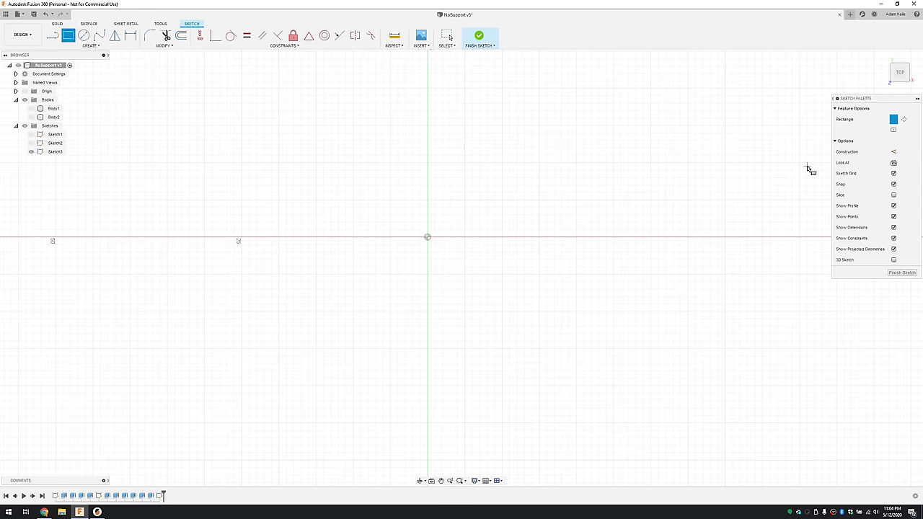
pyautogui.click(893, 132)
pyautogui.click(428, 237)
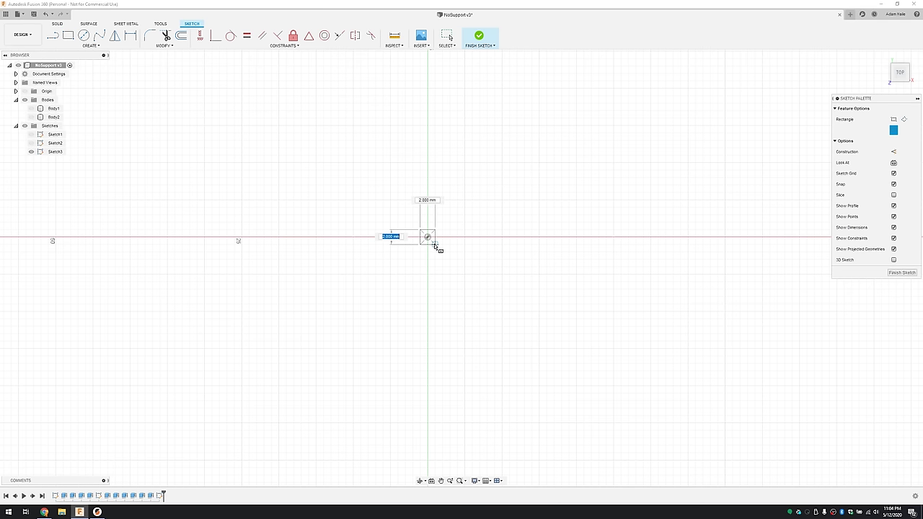
pyautogui.click(464, 275)
# - Draw a circle at the center of the square with its diameter set to the M3Hole parameter
pyautogui.scroll(1, 437, 264)
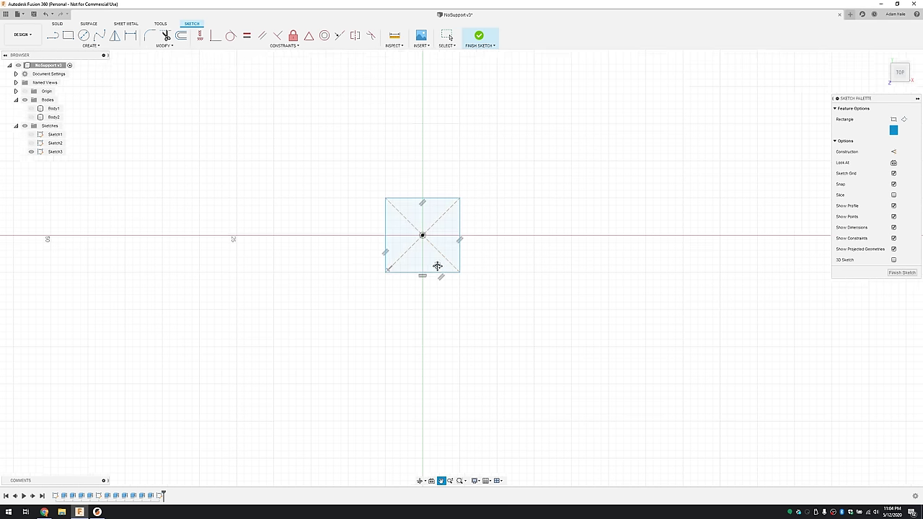
pyautogui.scroll(3, 407, 214)
pyautogui.scroll(2, 407, 214)
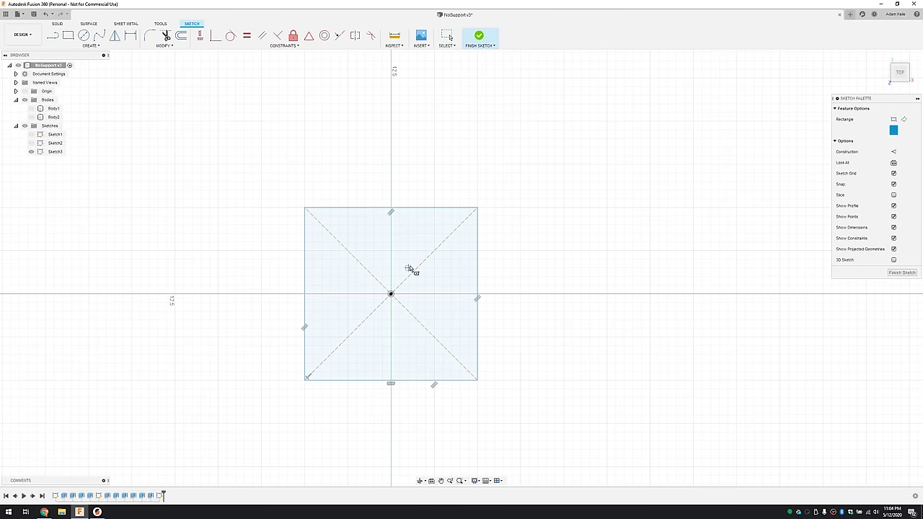
pyautogui.press('c')
pyautogui.click(390, 294)
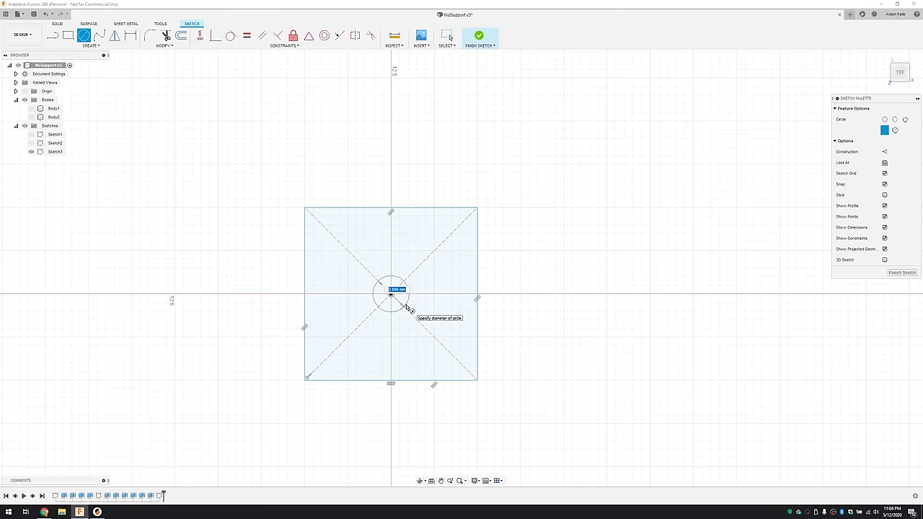
pyautogui.write('M3Hol')
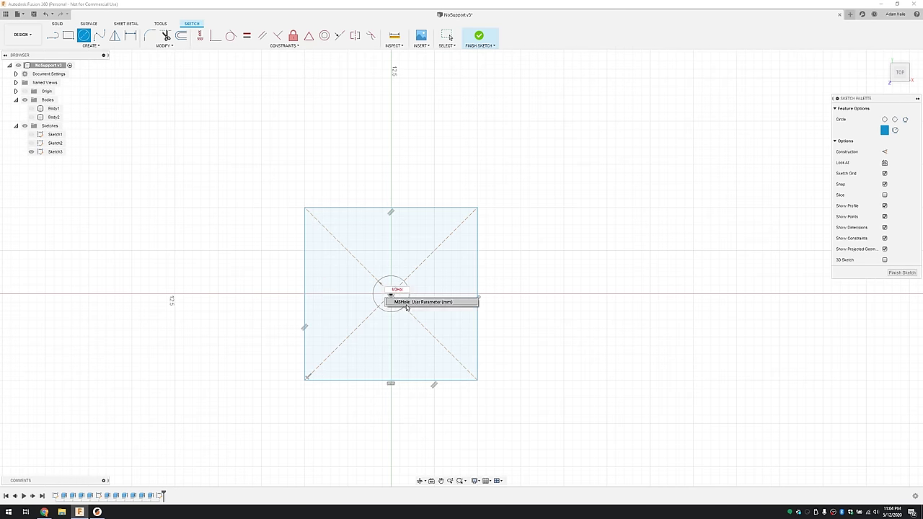
pyautogui.write('e')
pyautogui.press('Return')
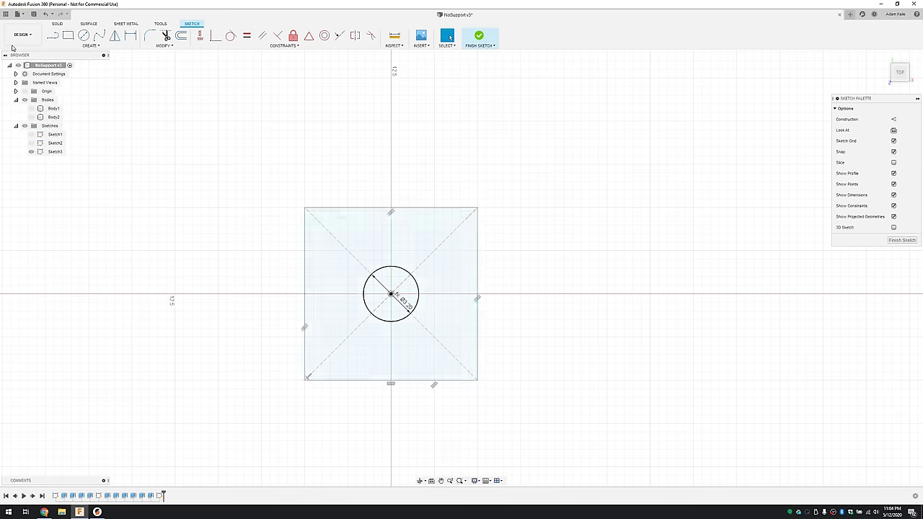
# - Draw a six-sided inscribed polygon centered on the circle, with a vertex radius of 3.4 mm pointing straight down
pyautogui.click(90, 46)
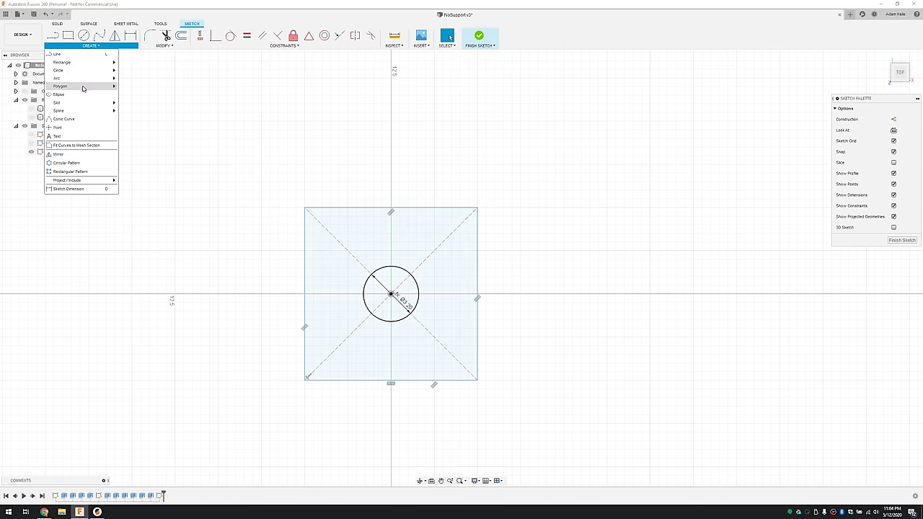
pyautogui.click(144, 95)
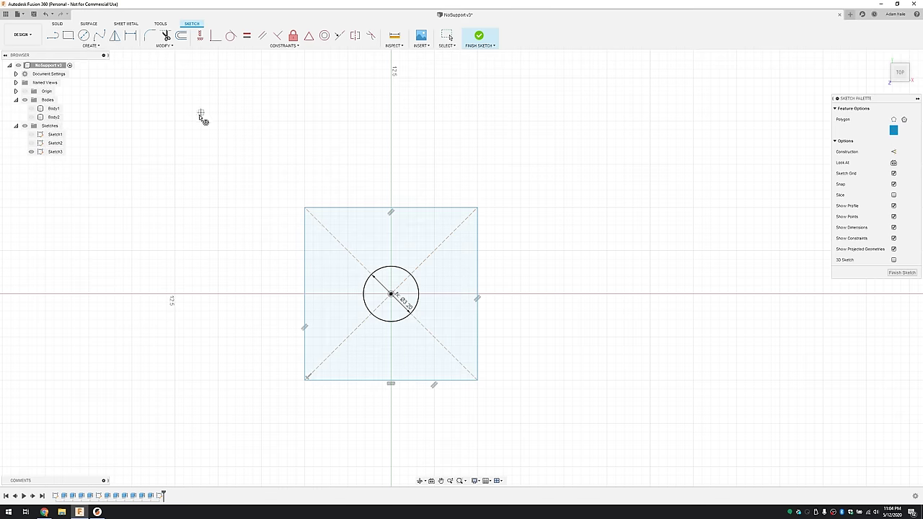
pyautogui.click(391, 296)
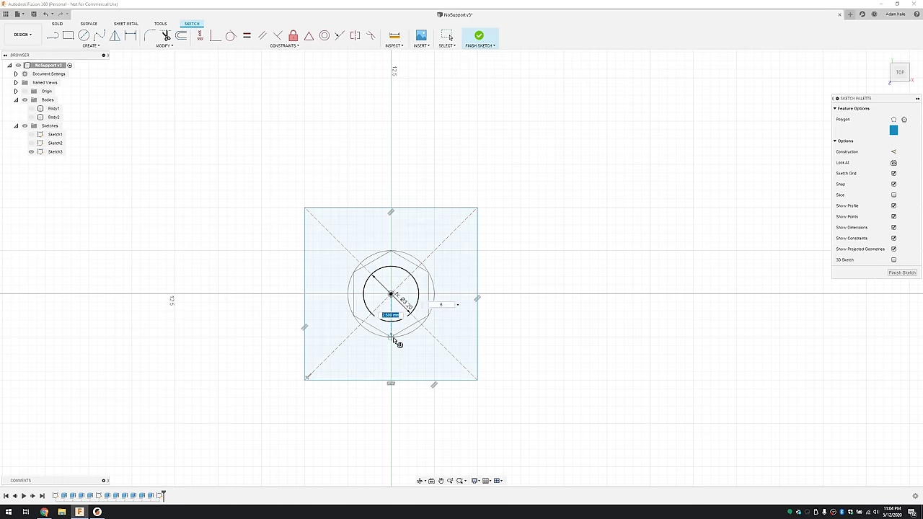
pyautogui.write('M')
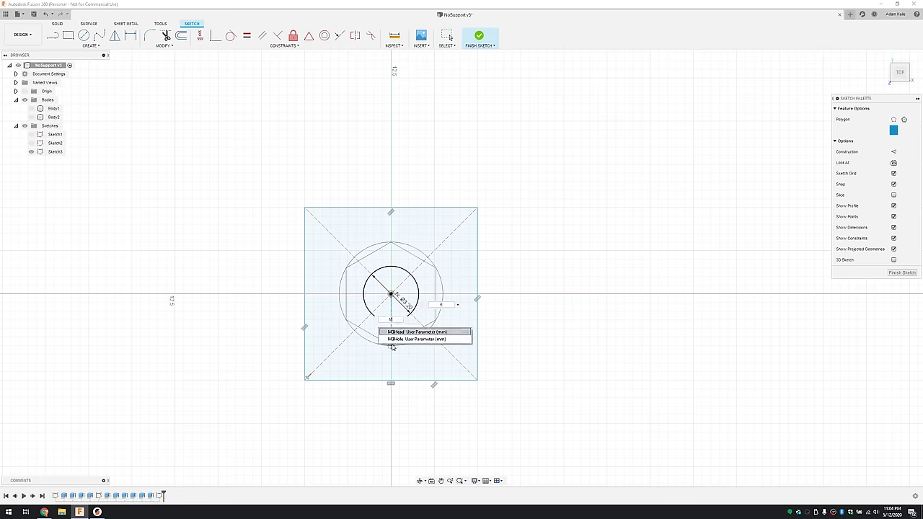
pyautogui.write('3')
pyautogui.press('BackSpace')
pyautogui.press('BackSpace')
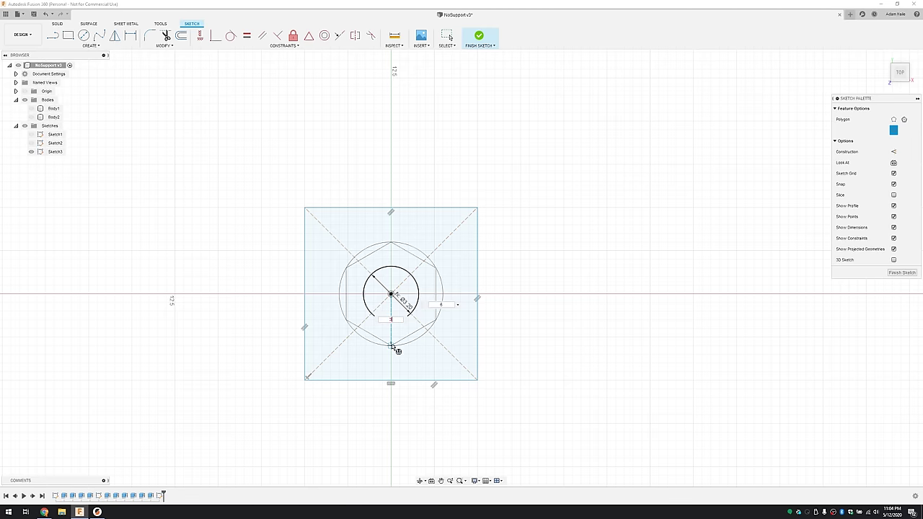
pyautogui.write('3.4')
pyautogui.click(393, 349)
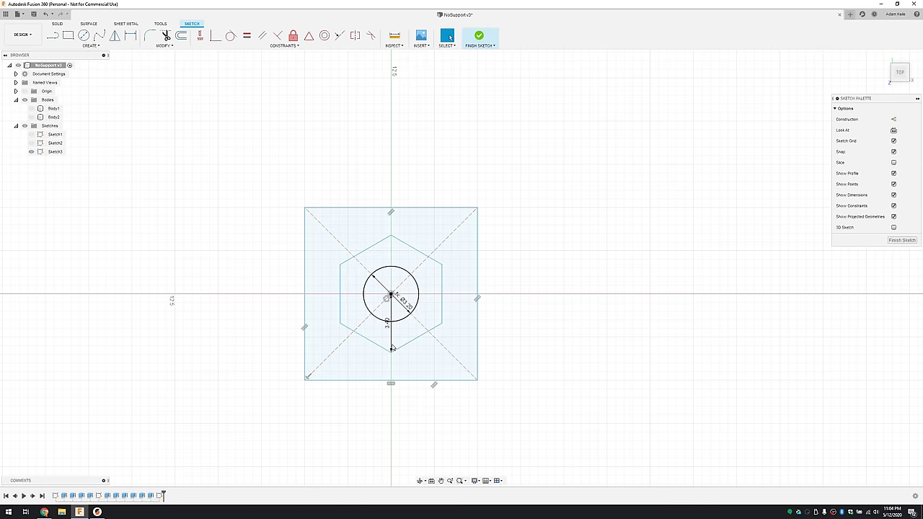
pyautogui.moveTo(401, 362)
pyautogui.mouseDown(button='middle')
pyautogui.moveTo(375, 347)
pyautogui.moveTo(383, 322)
pyautogui.mouseUp(button='middle')
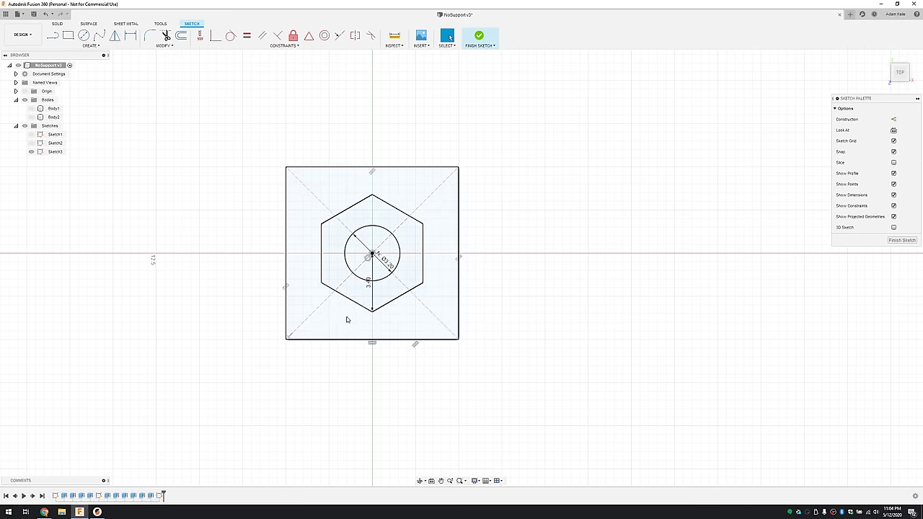
# - Draw two vertical lines from the hexagon's lower side corners down to the square's bottom edge
pyautogui.press('l')
pyautogui.click(321, 284)
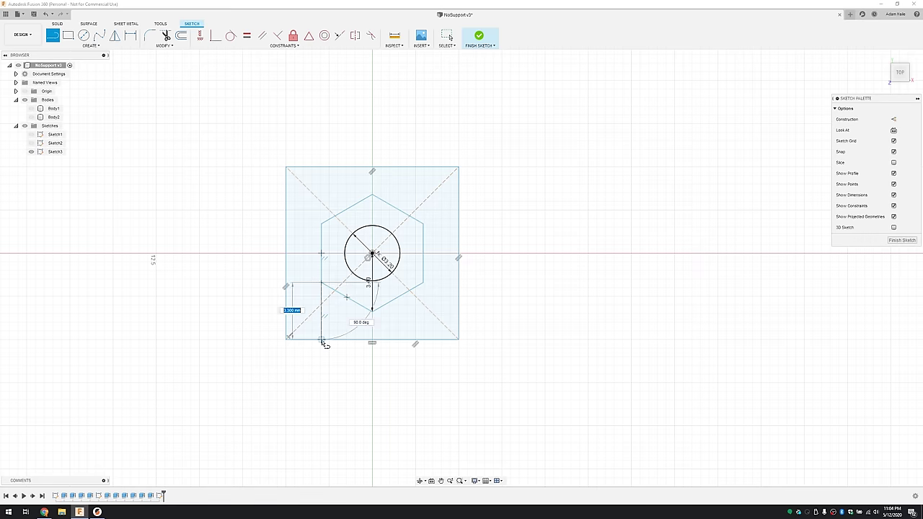
pyautogui.click(322, 339)
pyautogui.click(423, 284)
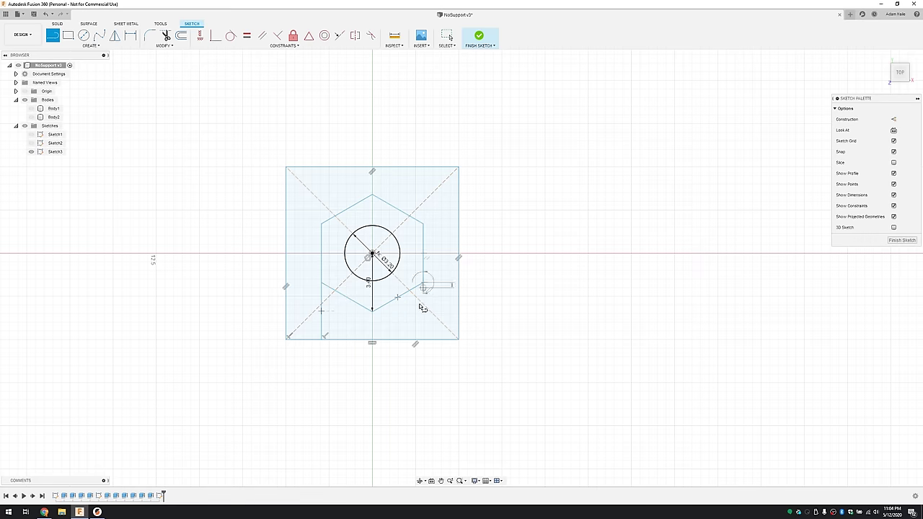
pyautogui.click(423, 339)
pyautogui.press('Escape')
# - Delete the hexagon's two lower slanted edges to open the nut slot outline, and finish the sketch
pyautogui.click(398, 301)
pyautogui.press('Delete')
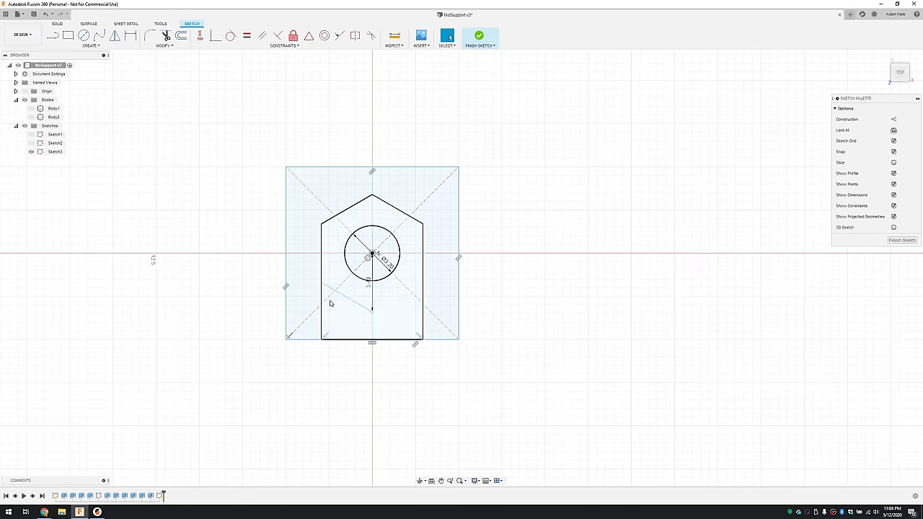
pyautogui.click(345, 299)
pyautogui.press('Delete')
pyautogui.click(901, 240)
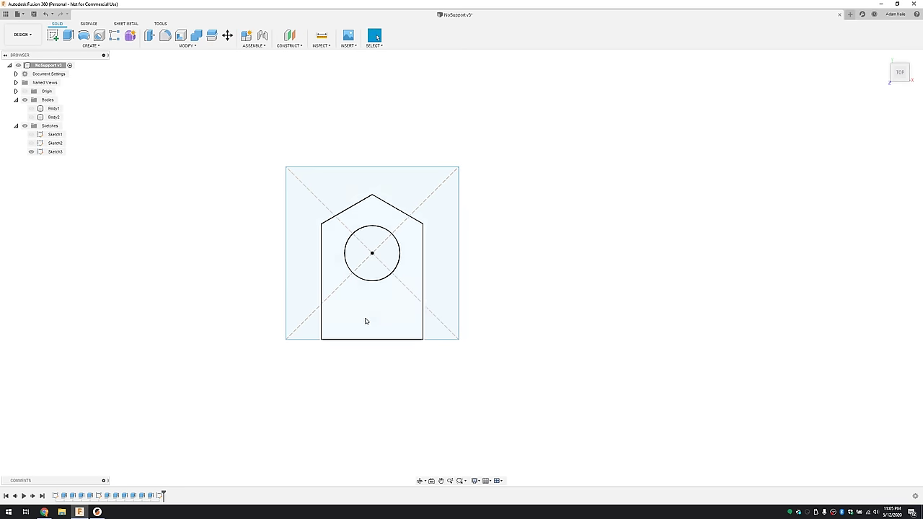
# - Extrude the slot profile and the surrounding square profile, without the circle, symmetrically by 5 mm as a new body
pyautogui.keyDown('shift'); pyautogui.moveTo(301, 372); pyautogui.dragTo(296, 349, button='middle'); pyautogui.keyUp('shift')
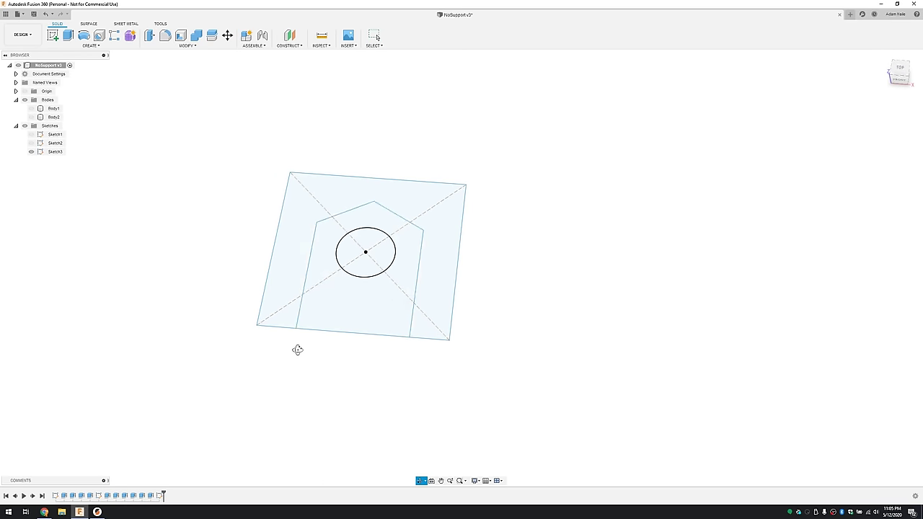
pyautogui.click(360, 303)
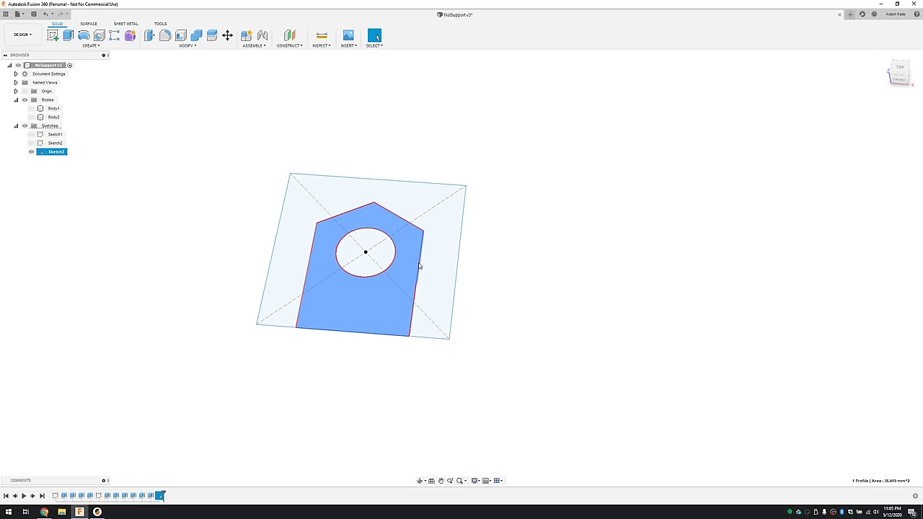
pyautogui.click(429, 205)
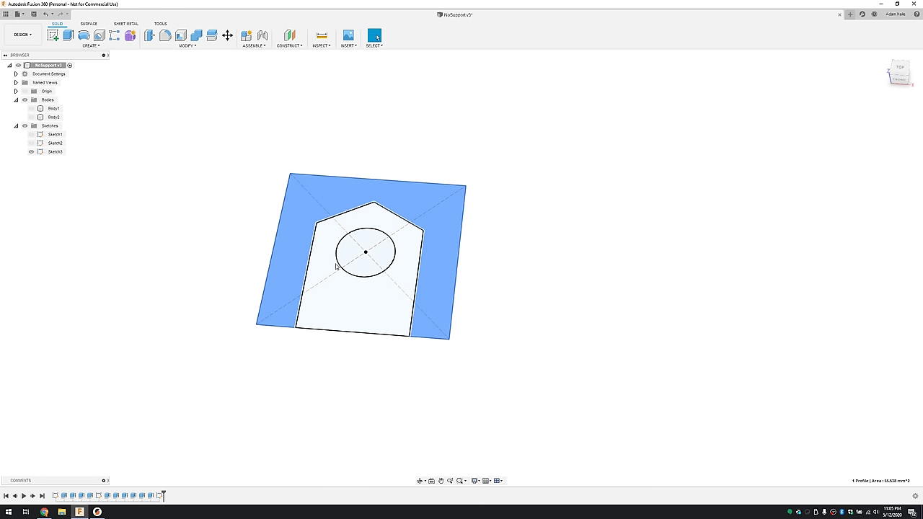
pyautogui.click(335, 299)
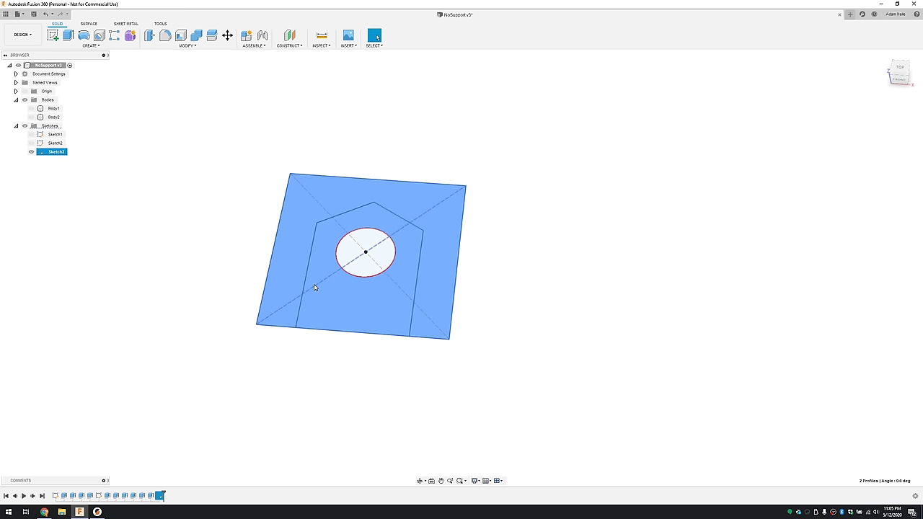
pyautogui.press('e')
pyautogui.click(902, 130)
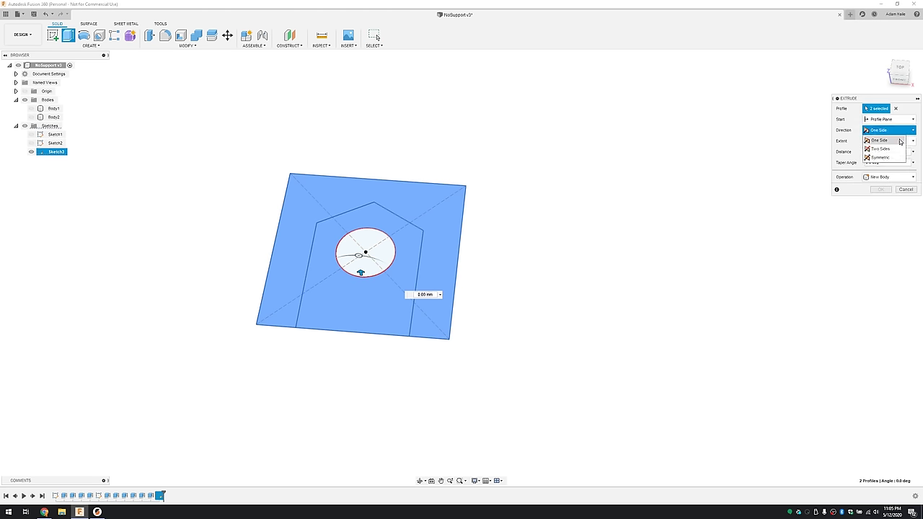
pyautogui.click(881, 158)
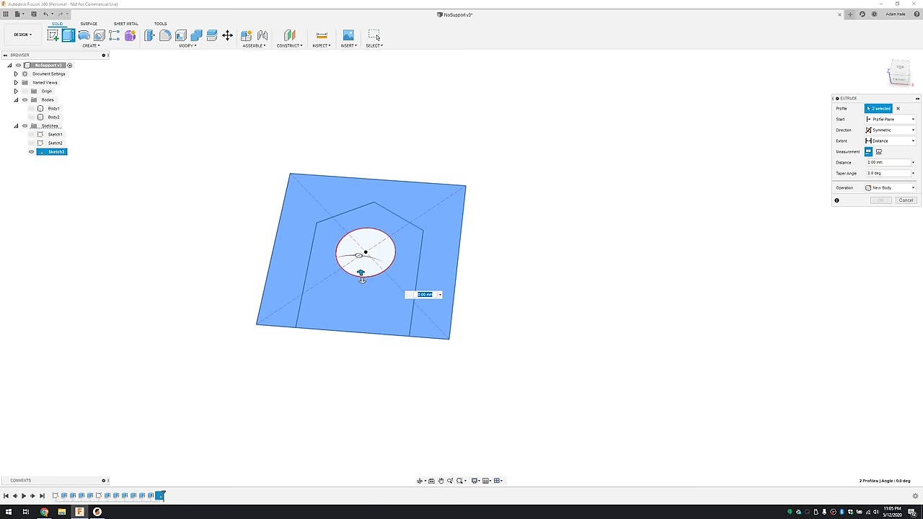
pyautogui.write('5')
pyautogui.press('Return')
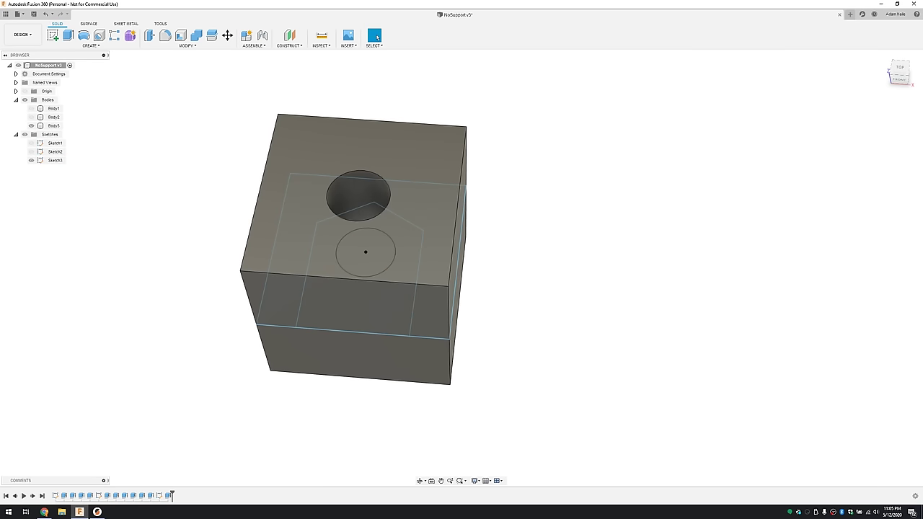
# - Cut the nut slot profile symmetrically through the middle of Body3 with a distance of 2.5/2 mm per side
pyautogui.click(31, 126)
pyautogui.click(372, 301)
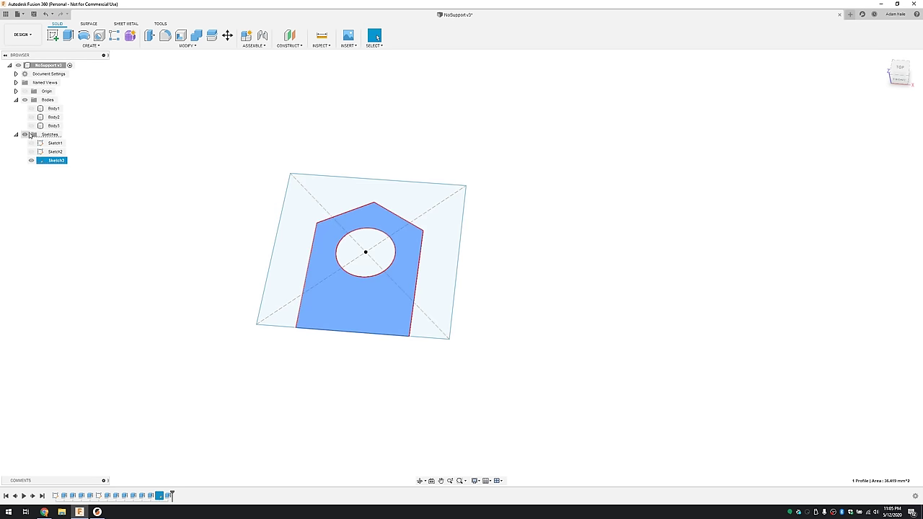
pyautogui.click(36, 128)
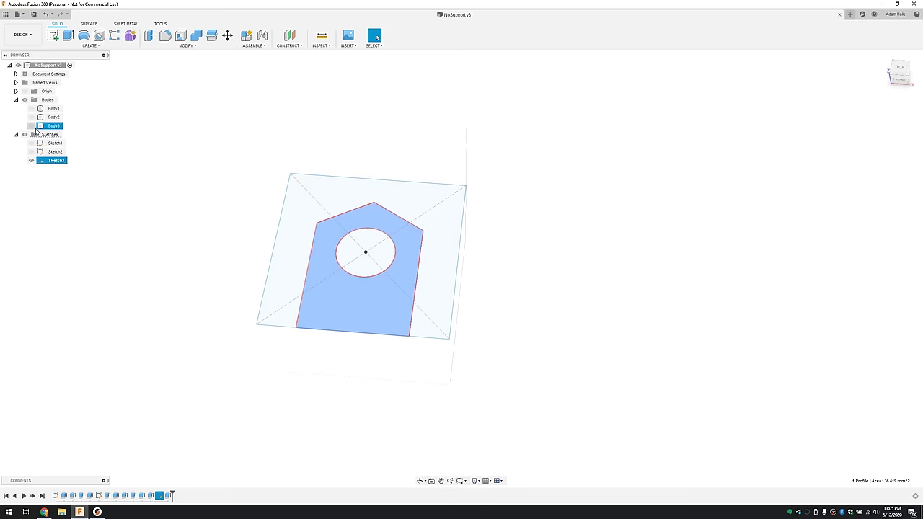
pyautogui.click(31, 126)
pyautogui.press('e')
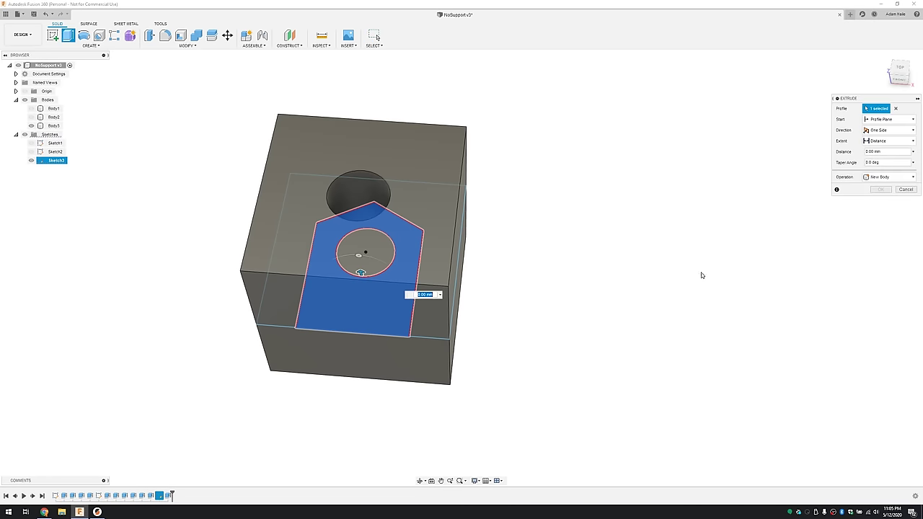
pyautogui.click(878, 140)
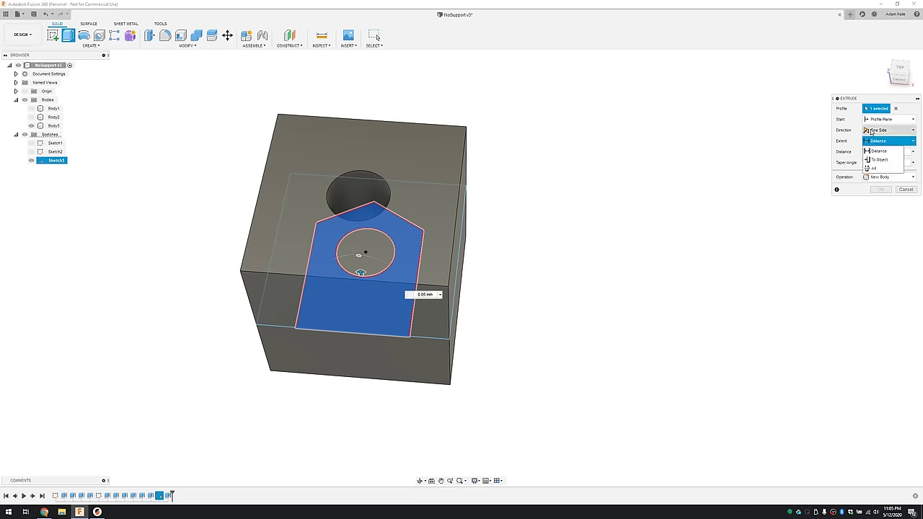
pyautogui.click(871, 130)
pyautogui.click(886, 160)
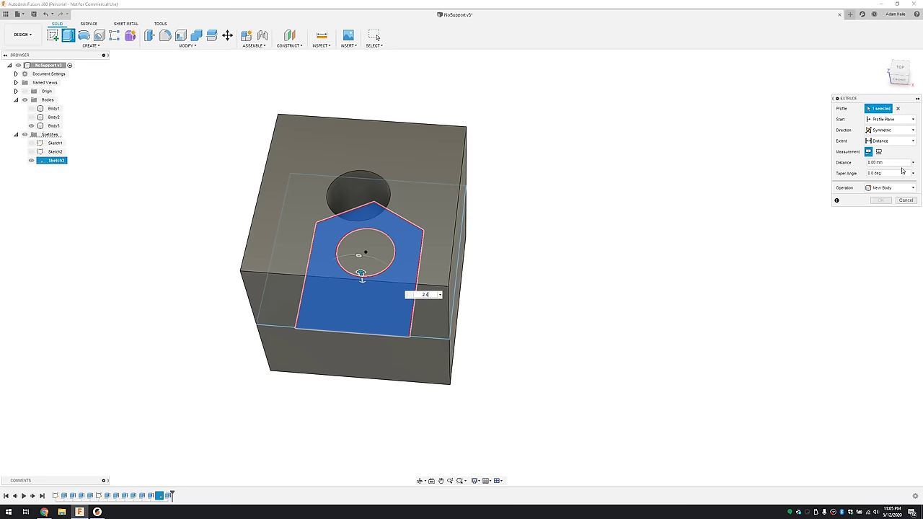
pyautogui.write('.5/2')
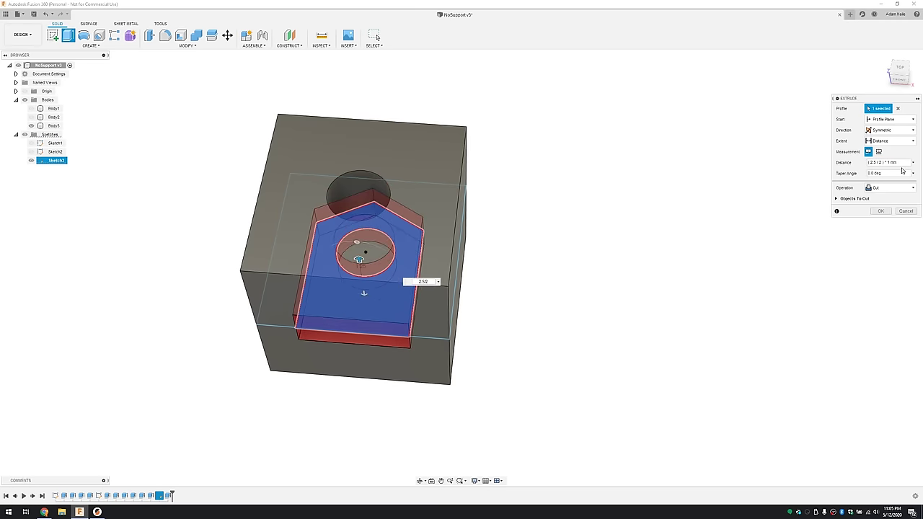
pyautogui.press('Return')
# - Hide Sketch3 and examine the block's nut slot and through hole from above and below
pyautogui.keyDown('shift'); pyautogui.moveTo(662, 176); pyautogui.dragTo(487, 232, button='middle'); pyautogui.keyUp('shift')
pyautogui.click(485, 233)
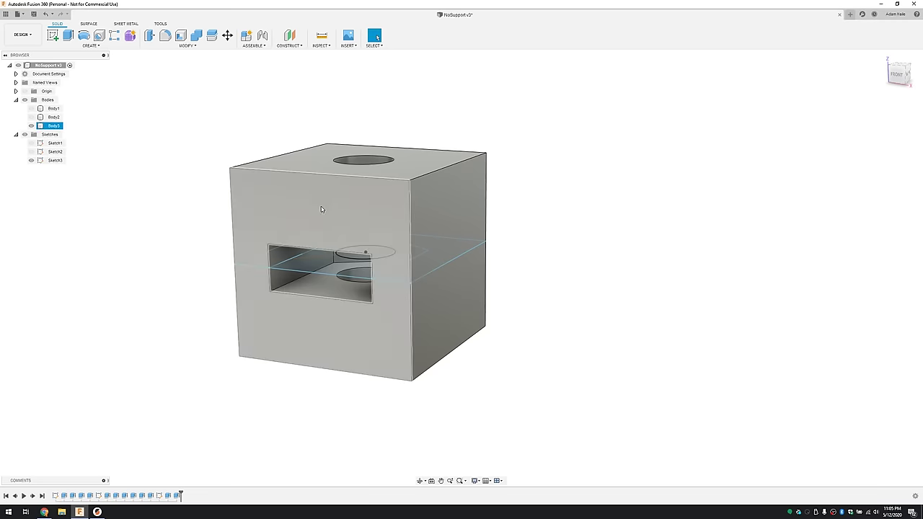
pyautogui.keyDown('shift'); pyautogui.moveTo(310, 214); pyautogui.dragTo(324, 199, button='middle'); pyautogui.keyUp('shift')
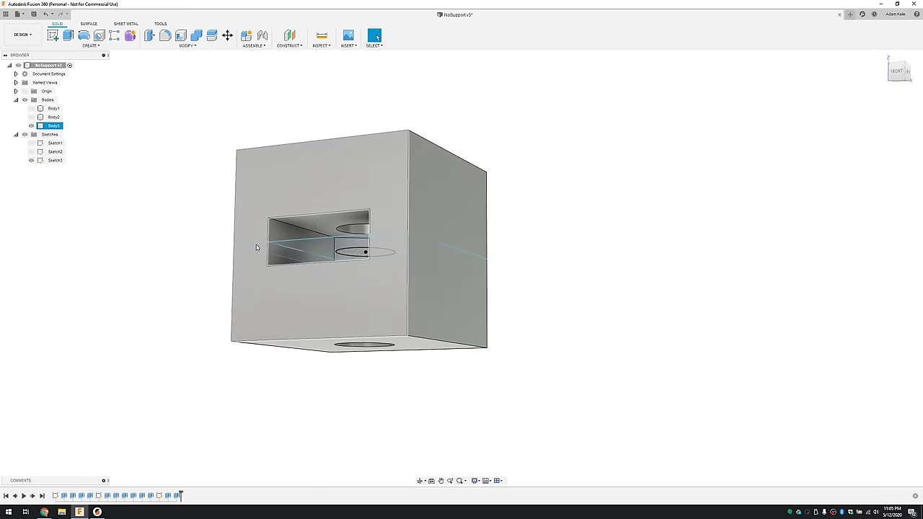
pyautogui.keyDown('shift'); pyautogui.moveTo(310, 286); pyautogui.dragTo(305, 330, button='middle'); pyautogui.keyUp('shift')
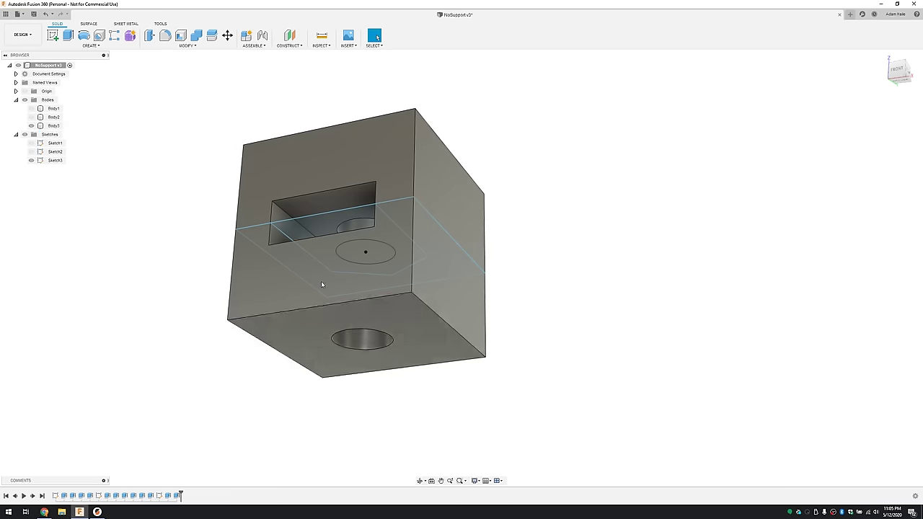
pyautogui.moveTo(321, 280)
pyautogui.keyDown('shift'); pyautogui.mouseDown(button='middle')
pyautogui.moveTo(329, 296)
pyautogui.moveTo(319, 297)
pyautogui.mouseUp(button='middle'); pyautogui.keyUp('shift')
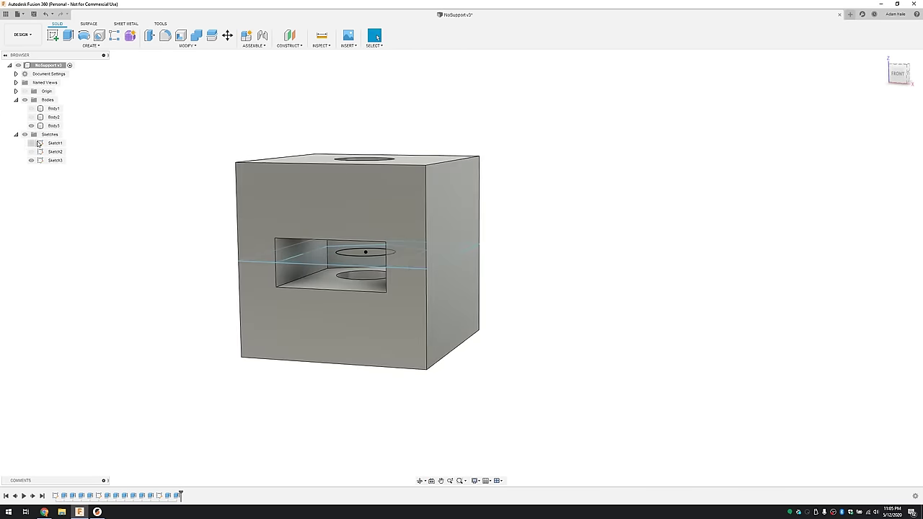
pyautogui.moveTo(341, 387)
pyautogui.keyDown('shift'); pyautogui.mouseDown(button='middle')
pyautogui.moveTo(361, 395)
pyautogui.moveTo(370, 426)
pyautogui.mouseUp(button='middle'); pyautogui.keyUp('shift')
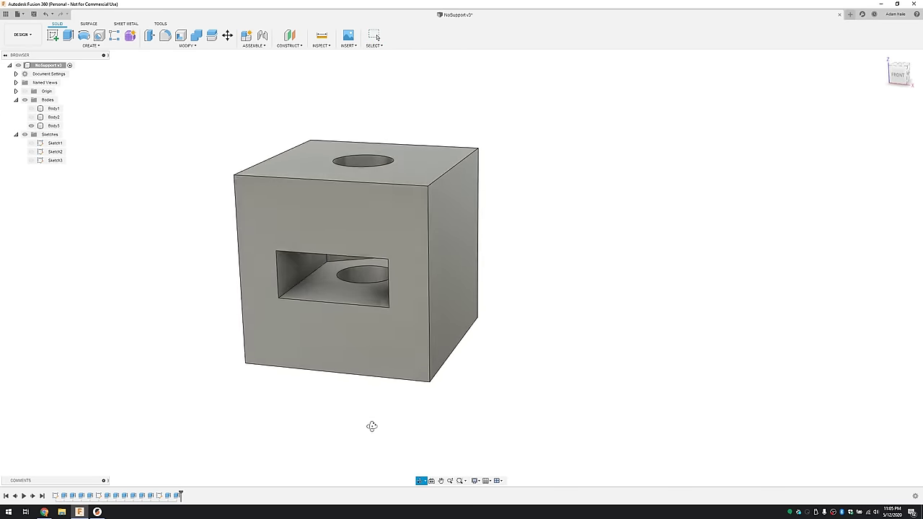
pyautogui.click(334, 335)
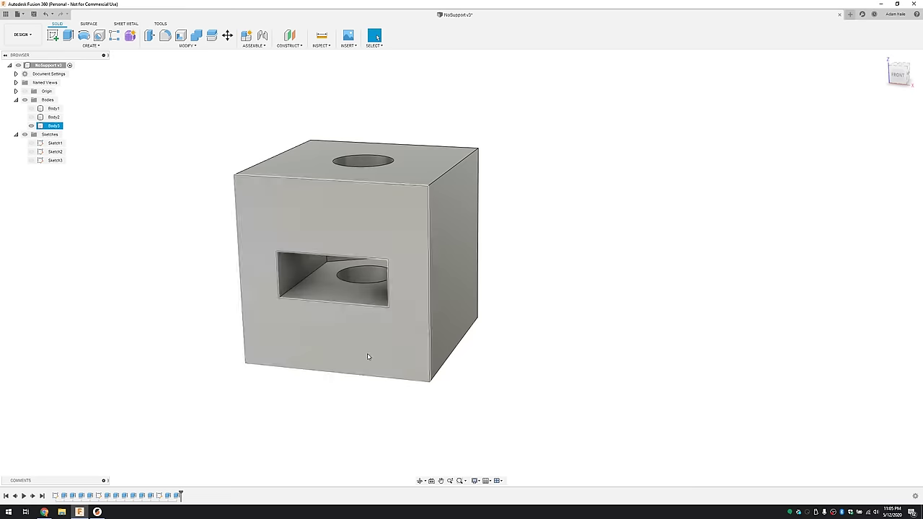
pyautogui.keyDown('shift'); pyautogui.moveTo(367, 357); pyautogui.dragTo(362, 227, button='middle'); pyautogui.keyUp('shift')
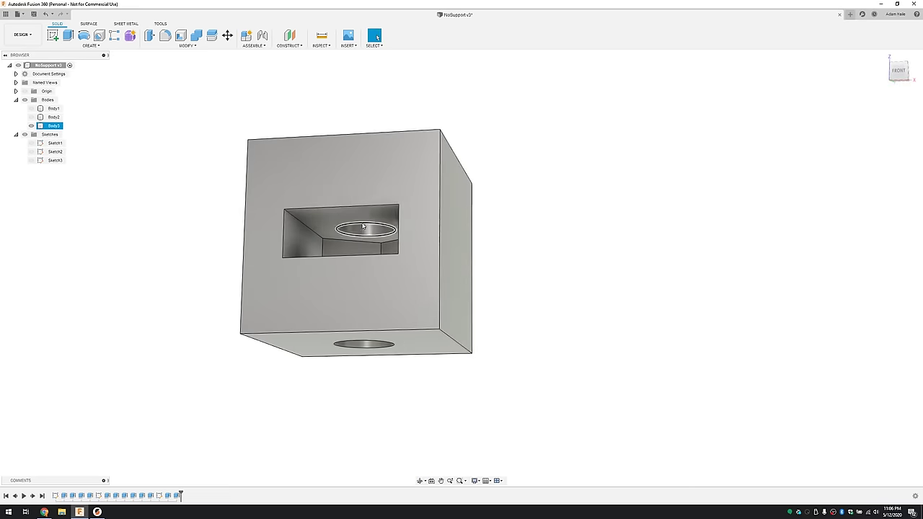
pyautogui.keyDown('shift'); pyautogui.moveTo(348, 260); pyautogui.dragTo(344, 238, button='middle'); pyautogui.keyUp('shift')
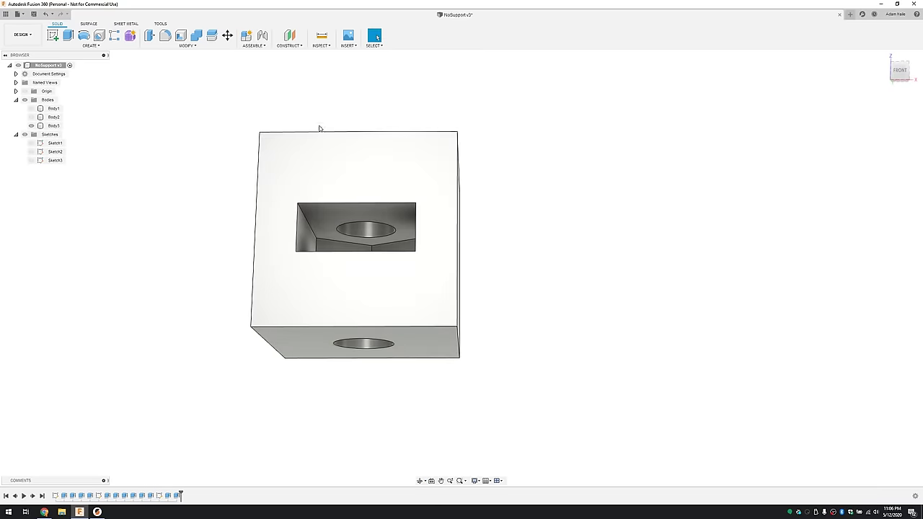
# - Create a section analysis from the block's bottom face, offset -4 mm, to cut away the body below the nut slot
pyautogui.click(322, 46)
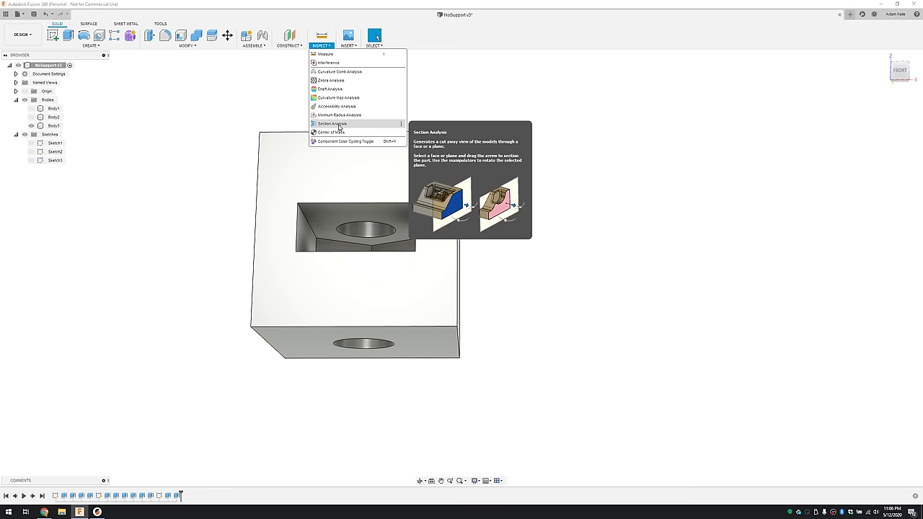
pyautogui.click(339, 125)
pyautogui.click(297, 348)
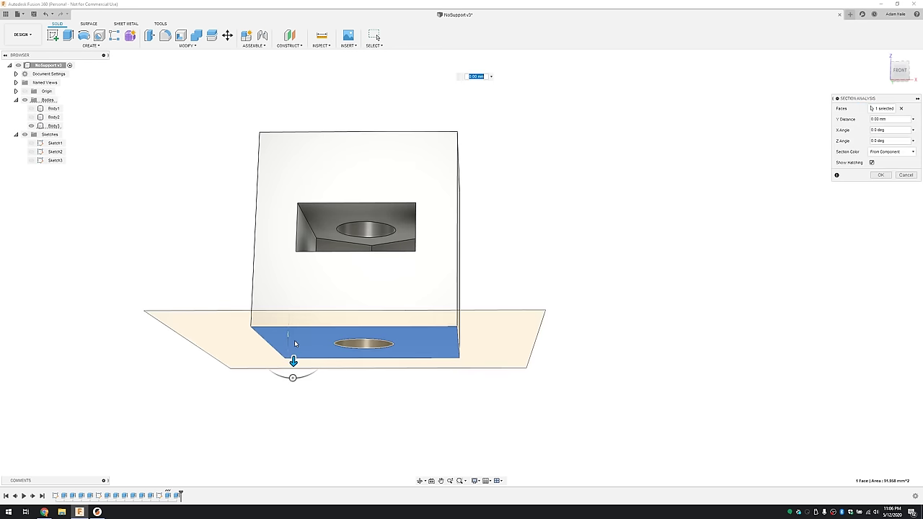
pyautogui.moveTo(293, 361); pyautogui.dragTo(296, 289)
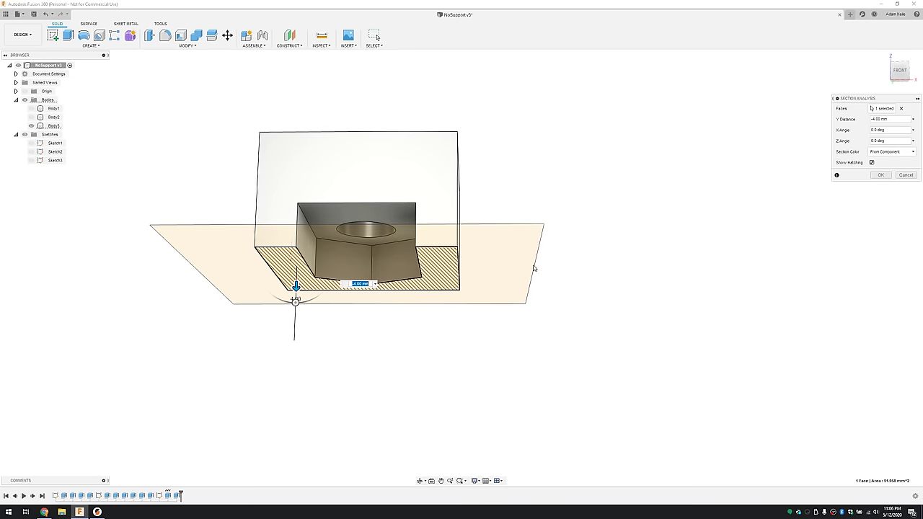
pyautogui.click(880, 176)
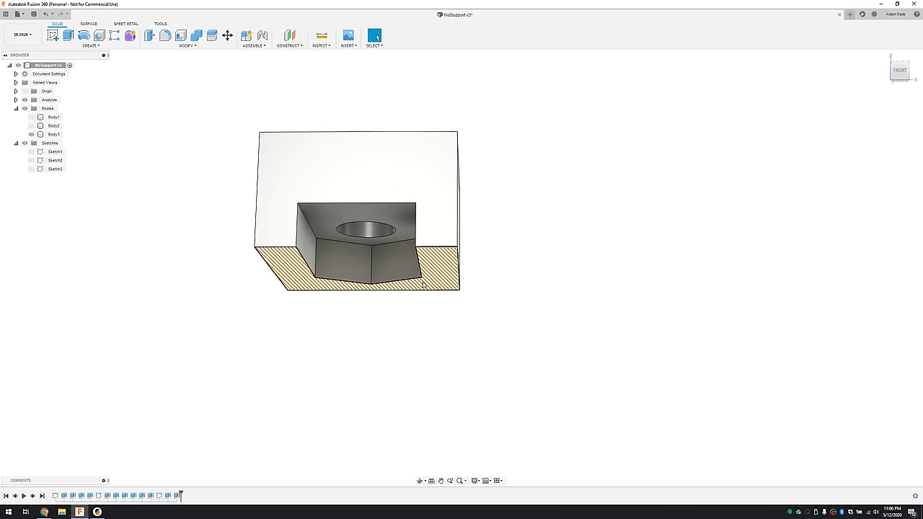
# - Edit Sketch3 and add a center rectangle at the hole's center, with both height and width set to M3Hole
pyautogui.doubleClick(56, 168)
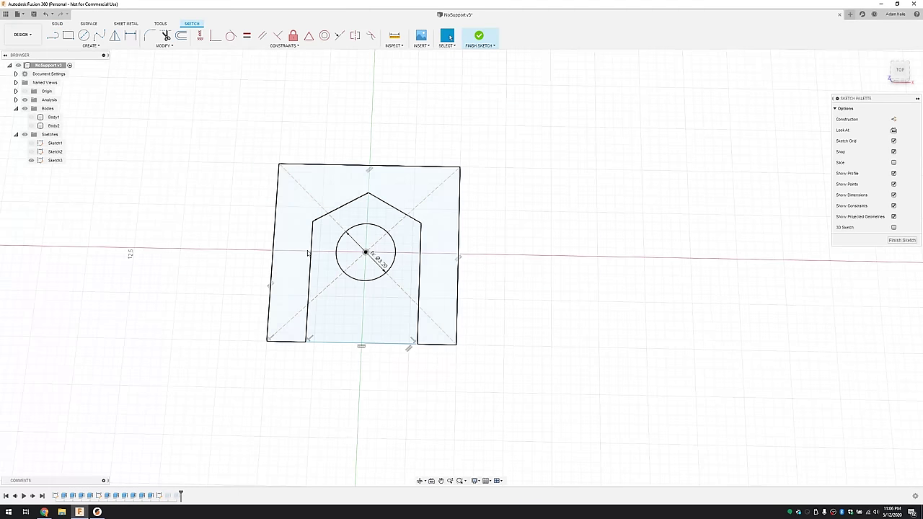
pyautogui.press('r')
pyautogui.click(894, 130)
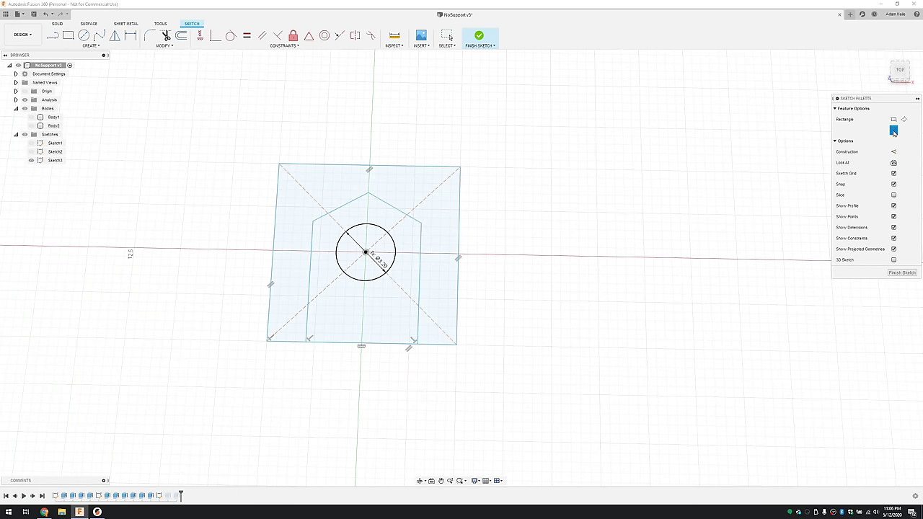
pyautogui.click(365, 252)
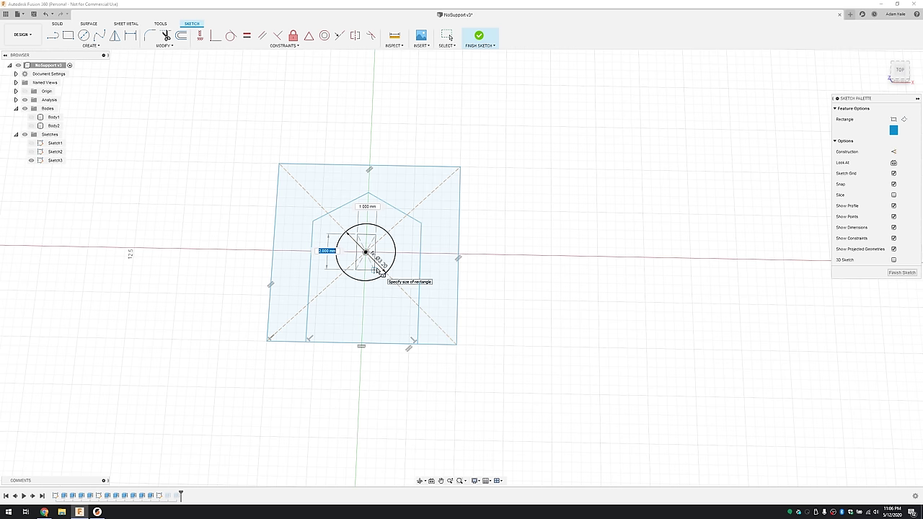
pyautogui.write('M3Ho')
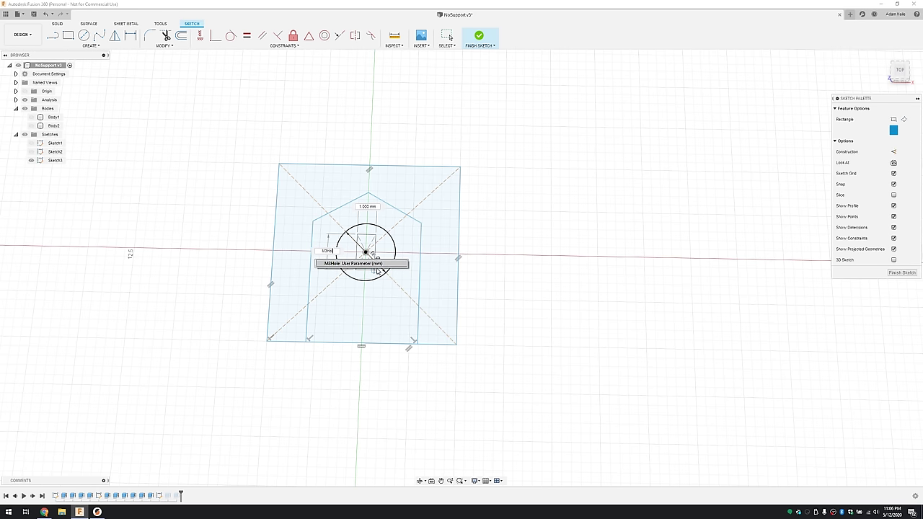
pyautogui.write('le')
pyautogui.hotkey('ctrl', 'a')
pyautogui.hotkey('ctrl', 'c')
pyautogui.press('Tab')
pyautogui.hotkey('ctrl', 'v')
pyautogui.press('Return')
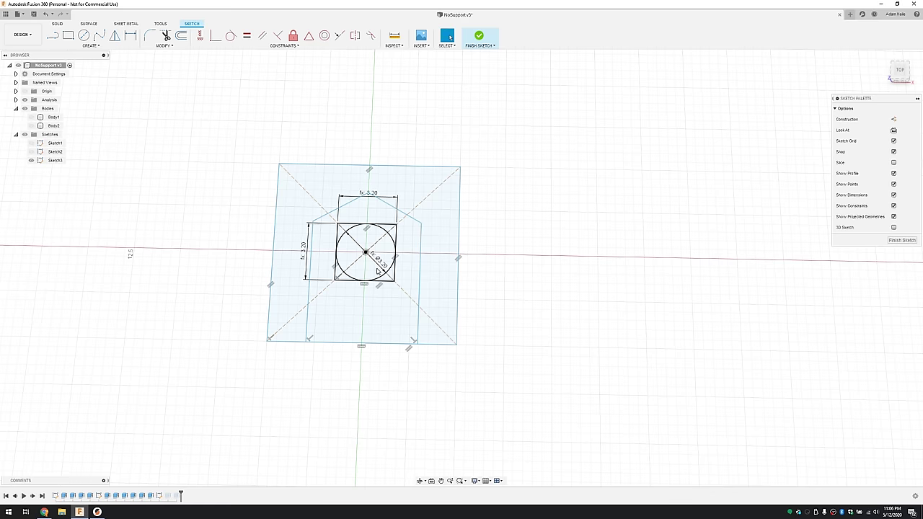
# - Add a second center rectangle at the hole's center, M3Hole high and wider than the nut slot, and finish the sketch
pyautogui.rightClick(377, 270)
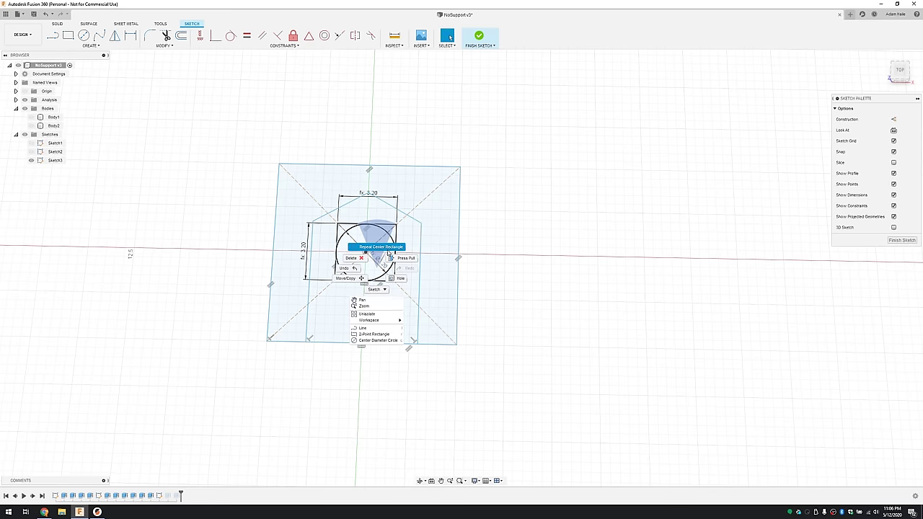
pyautogui.click(370, 249)
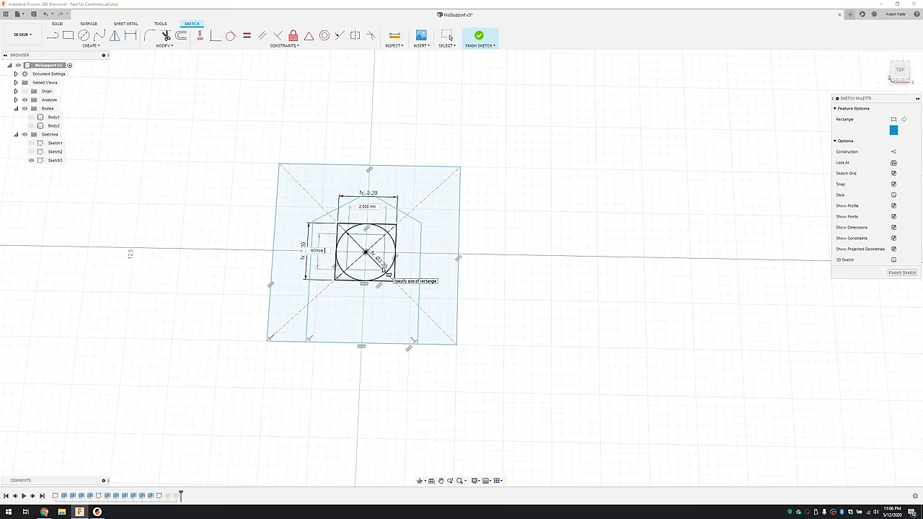
pyautogui.press('Tab')
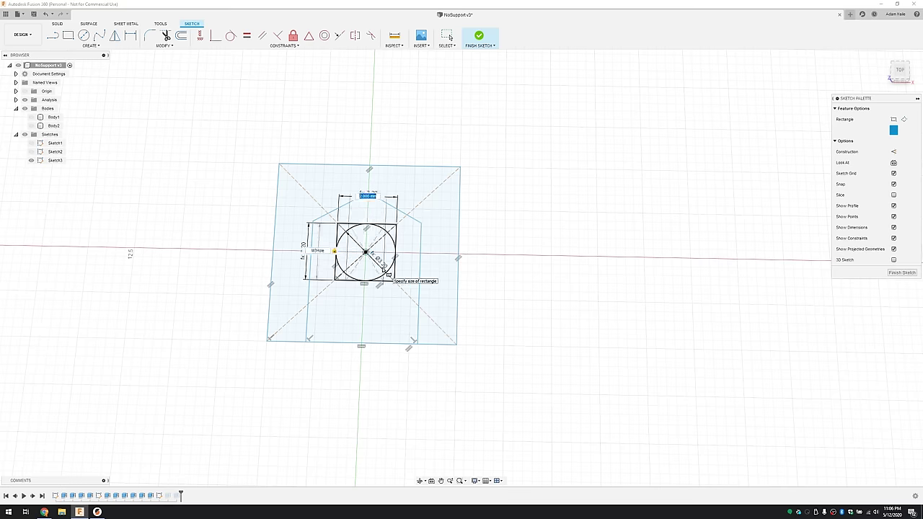
pyautogui.press('Tab')
pyautogui.press('Return')
pyautogui.click(447, 36)
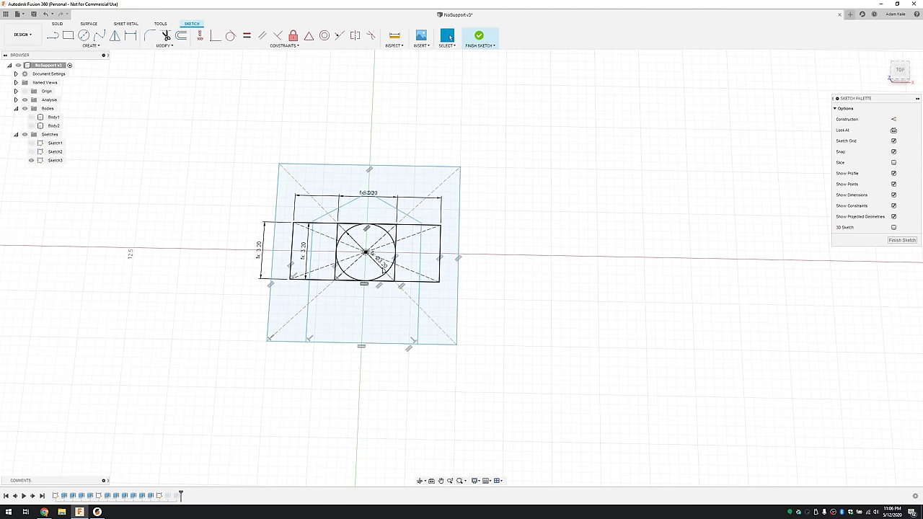
pyautogui.click(901, 240)
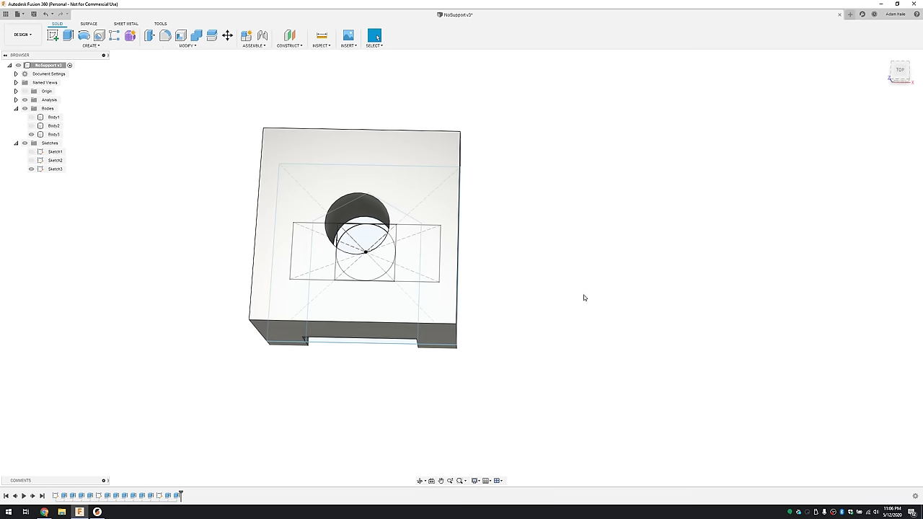
# - Extrude the two rectangle areas beside the hole upward into the nut slot's ceiling as a cut of 1.25 mm + LayerHeight
pyautogui.keyDown('shift'); pyautogui.moveTo(472, 368); pyautogui.dragTo(464, 303, button='middle'); pyautogui.keyUp('shift')
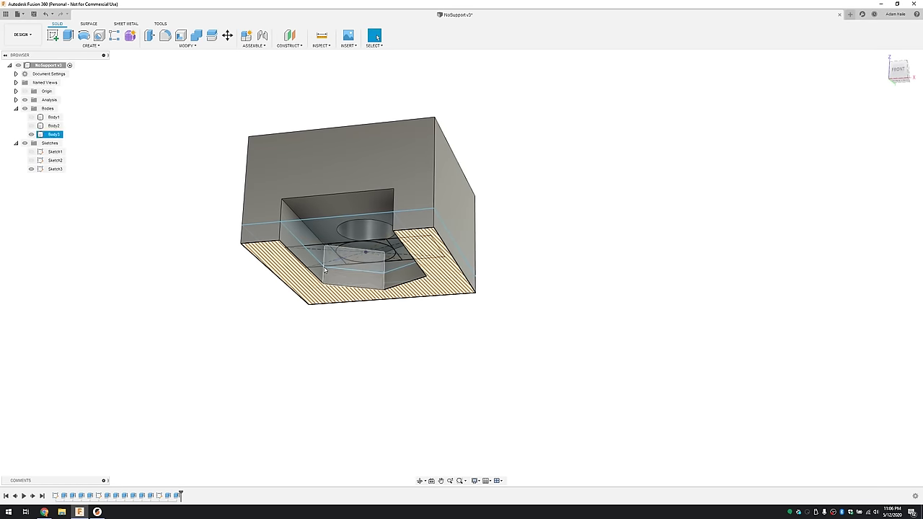
pyautogui.scroll(4, 344, 260)
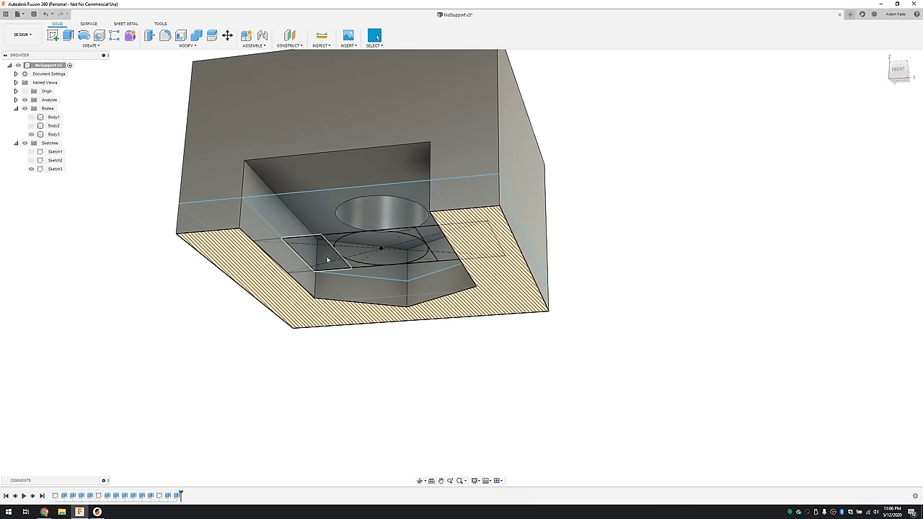
pyautogui.click(330, 259)
pyautogui.click(438, 252)
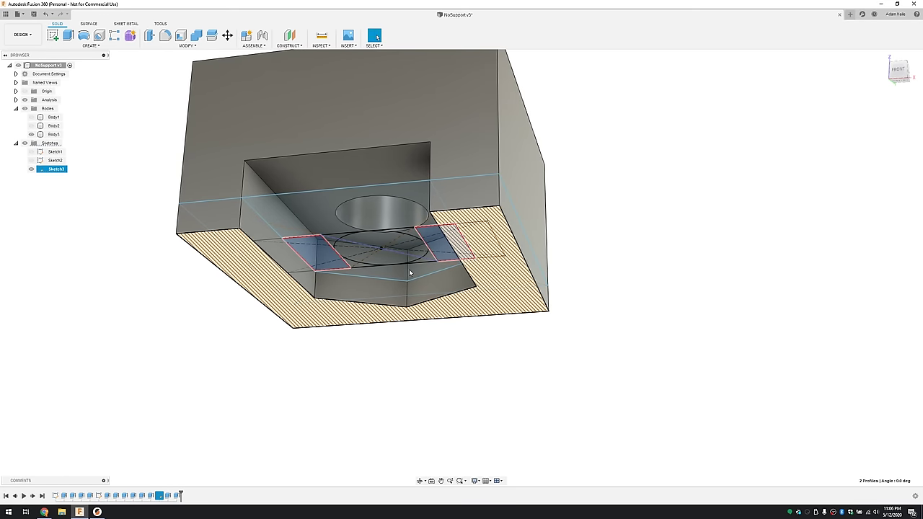
pyautogui.press('e')
pyautogui.keyDown('shift'); pyautogui.moveTo(364, 310); pyautogui.dragTo(369, 333, button='middle'); pyautogui.keyUp('shift')
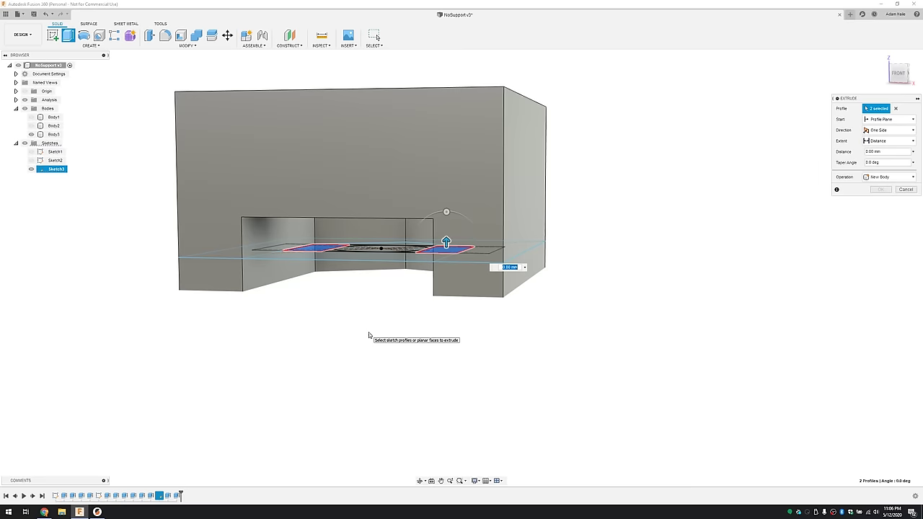
pyautogui.write('1.25')
pyautogui.press('Return')
pyautogui.write('+ ')
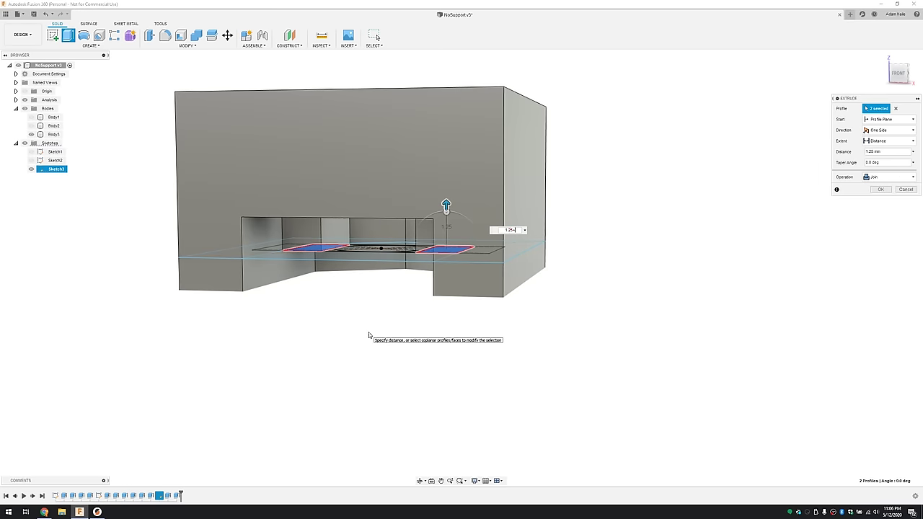
pyautogui.write('Layer')
pyautogui.press('Return')
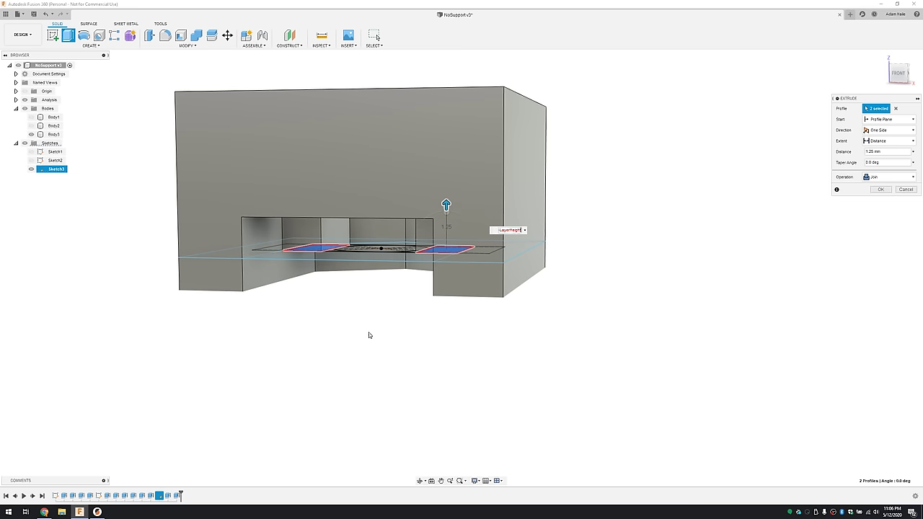
pyautogui.keyDown('shift'); pyautogui.moveTo(369, 335); pyautogui.dragTo(408, 241, button='middle'); pyautogui.keyUp('shift')
pyautogui.press('Return')
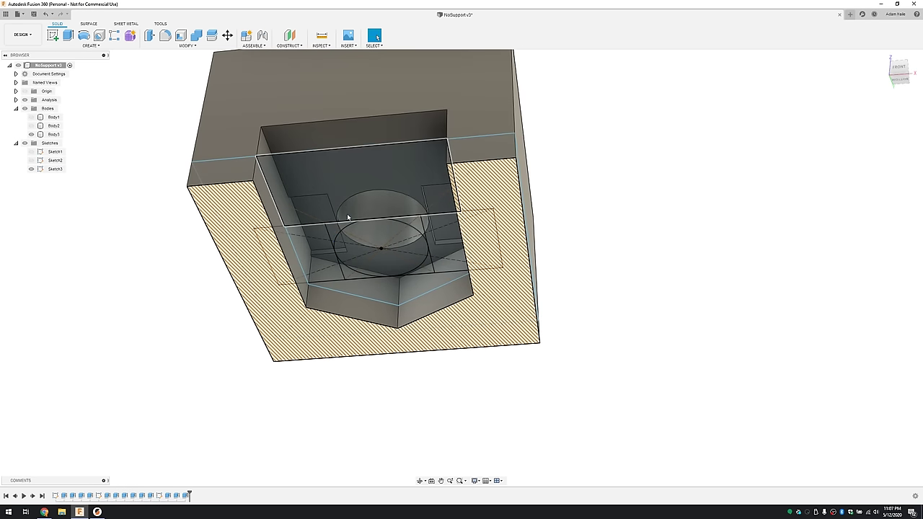
# - Cut the four corner profiles between the circle and the square upward into the slot's ceiling, basing the distance on 1.25 mm + LayerHeight
pyautogui.click(332, 235)
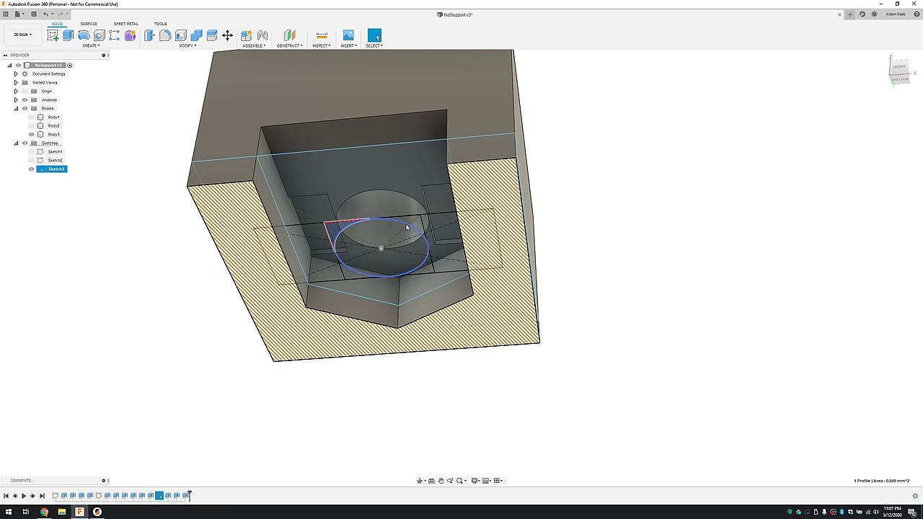
pyautogui.keyDown('ctrl'); pyautogui.click(418, 223); pyautogui.keyUp('ctrl')
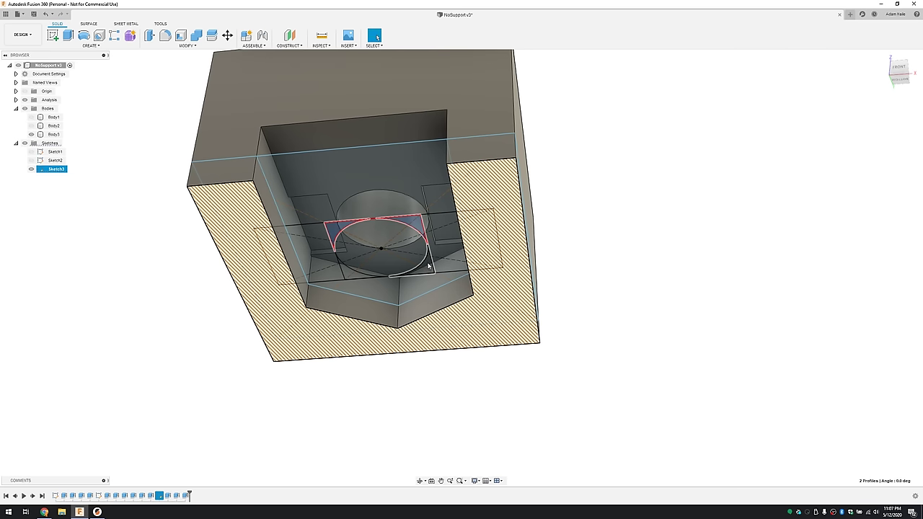
pyautogui.keyDown('ctrl'); pyautogui.click(427, 267); pyautogui.keyUp('ctrl')
pyautogui.press('e')
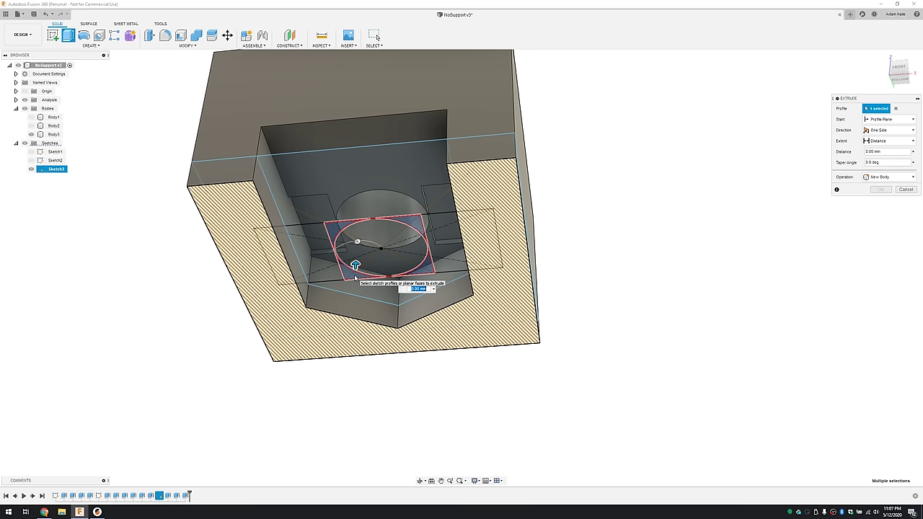
pyautogui.hotkey('ctrl', 'v')
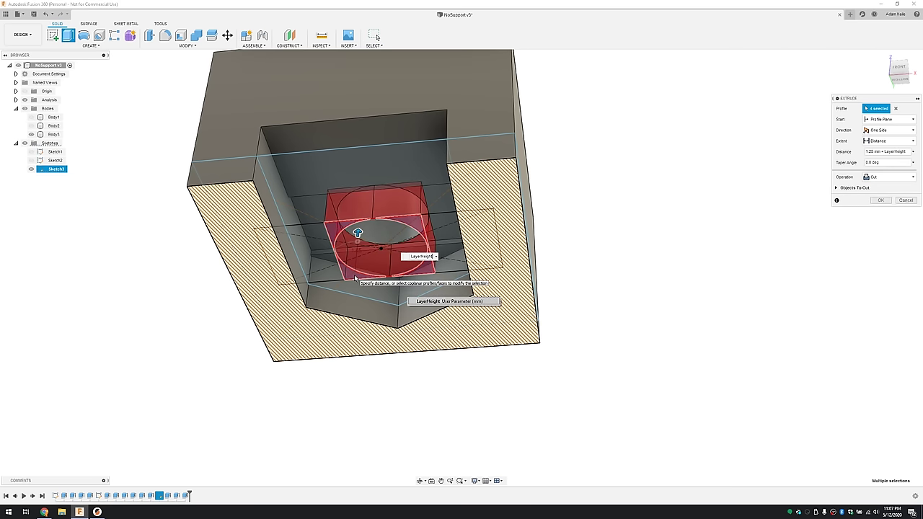
pyautogui.press('Return')
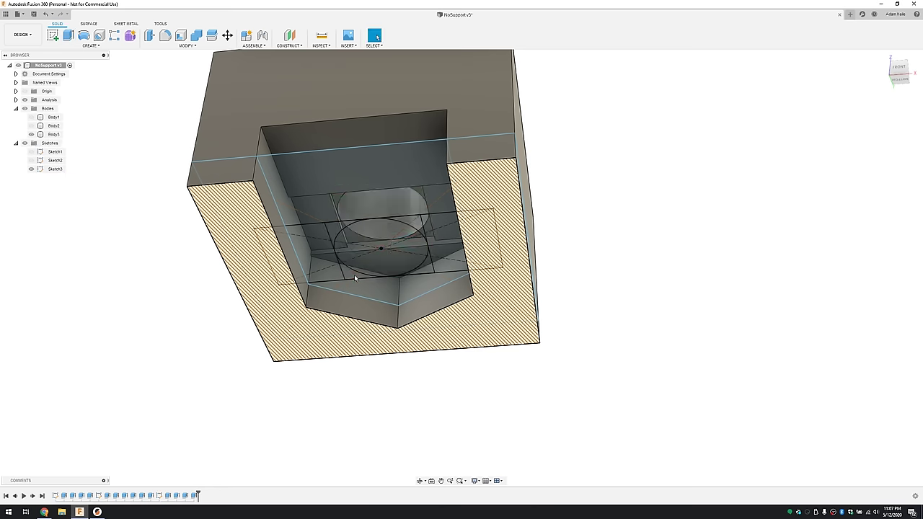
# - Hide Sketch3 and the section analysis, and examine the stepped recesses in the nut slot's ceiling from below
pyautogui.moveTo(367, 275)
pyautogui.keyDown('shift'); pyautogui.mouseDown(button='middle')
pyautogui.moveTo(343, 279)
pyautogui.moveTo(364, 274)
pyautogui.mouseUp(button='middle'); pyautogui.keyUp('shift')
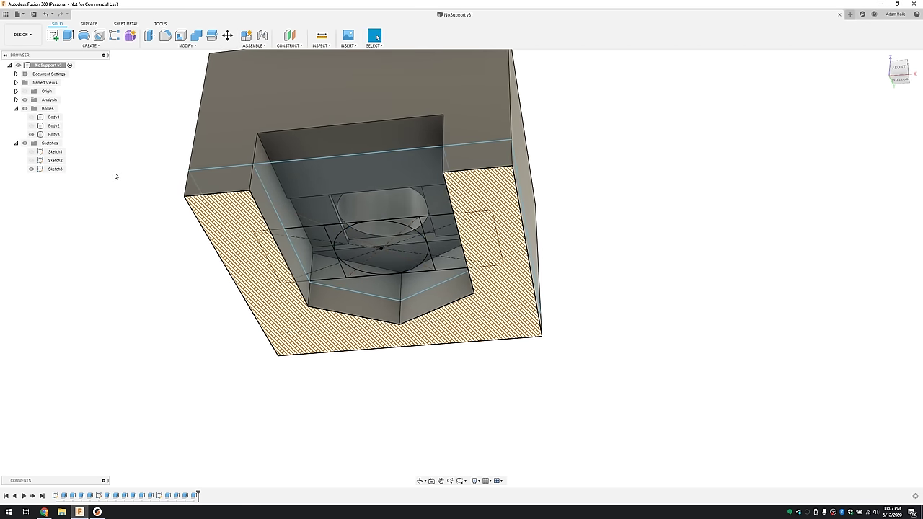
pyautogui.click(31, 169)
pyautogui.moveTo(344, 244)
pyautogui.keyDown('shift'); pyautogui.mouseDown(button='middle')
pyautogui.moveTo(333, 249)
pyautogui.moveTo(345, 291)
pyautogui.moveTo(334, 334)
pyautogui.mouseUp(button='middle'); pyautogui.keyUp('shift')
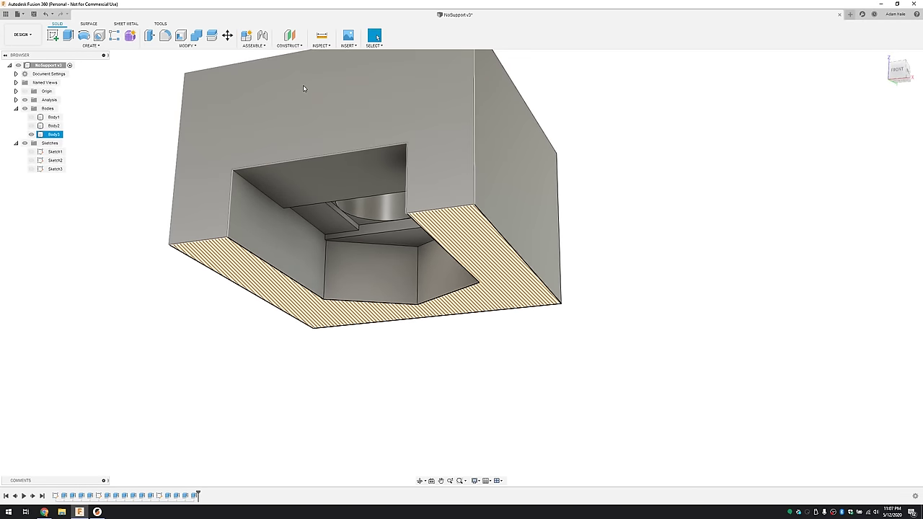
pyautogui.click(25, 100)
pyautogui.moveTo(231, 160)
pyautogui.keyDown('shift'); pyautogui.mouseDown(button='middle')
pyautogui.moveTo(230, 188)
pyautogui.moveTo(329, 357)
pyautogui.moveTo(308, 310)
pyautogui.moveTo(305, 252)
pyautogui.moveTo(322, 244)
pyautogui.moveTo(317, 231)
pyautogui.moveTo(360, 216)
pyautogui.mouseUp(button='middle'); pyautogui.keyUp('shift')
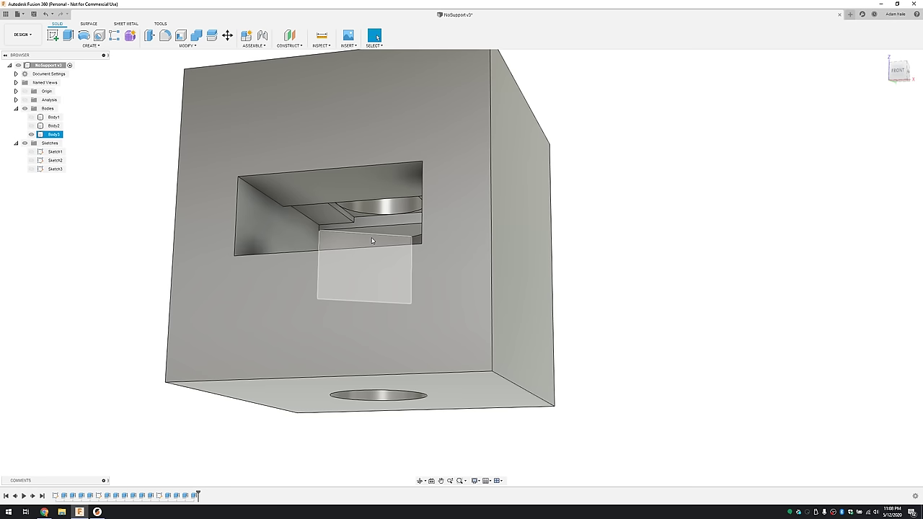
pyautogui.moveTo(372, 240)
pyautogui.keyDown('shift'); pyautogui.mouseDown(button='middle')
pyautogui.moveTo(372, 284)
pyautogui.moveTo(354, 294)
pyautogui.moveTo(356, 240)
pyautogui.moveTo(385, 236)
pyautogui.mouseUp(button='middle'); pyautogui.keyUp('shift')
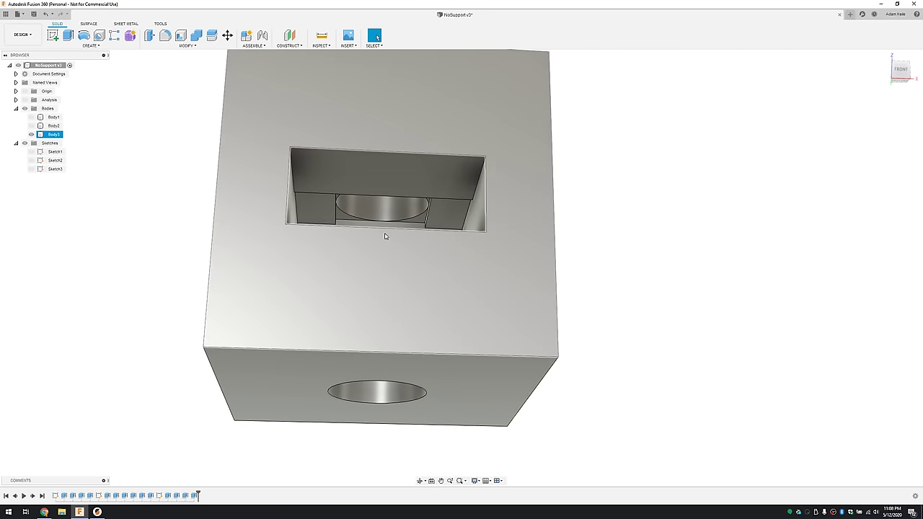